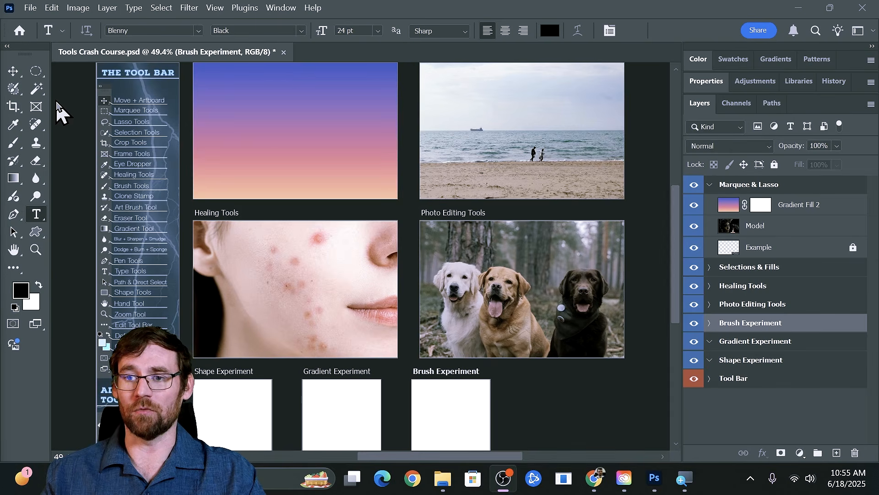
- Examine which tools are grouped with the Selection Brush, Eyedropper, Brush, History Brush and Spot Healing Brush
left_click(12, 90)
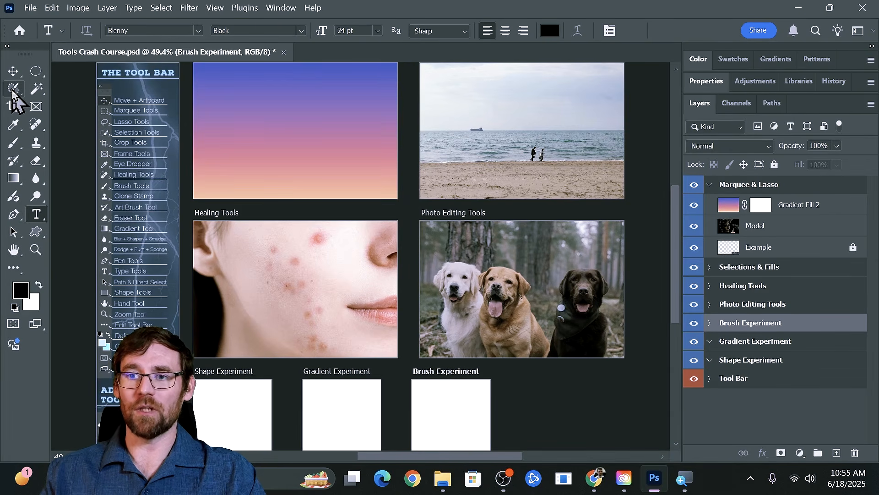
left_click(12, 90)
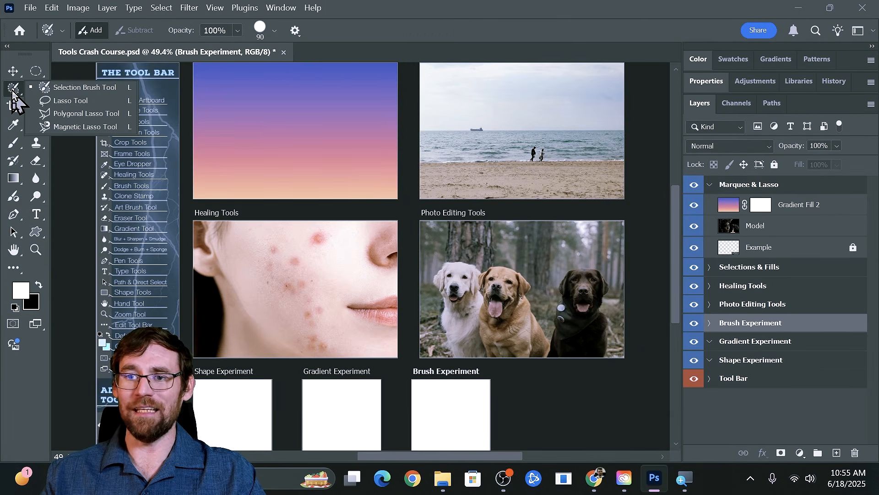
left_click(13, 114)
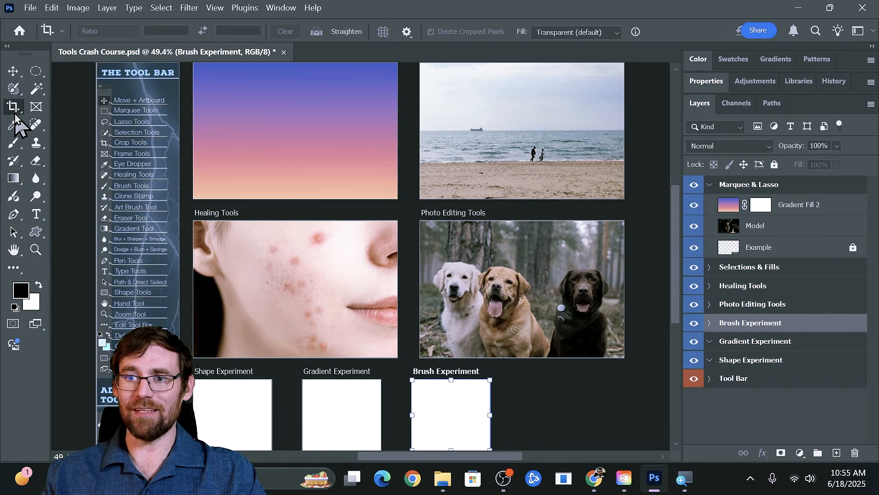
left_click(13, 122)
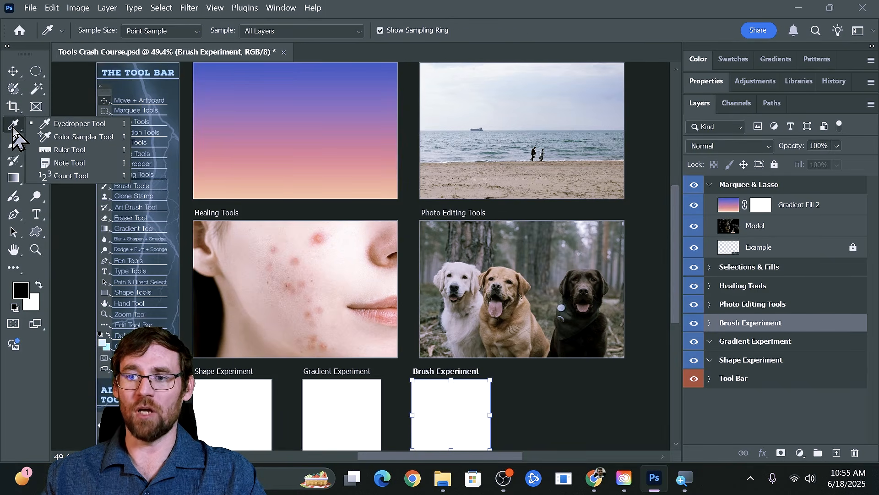
left_click(12, 145)
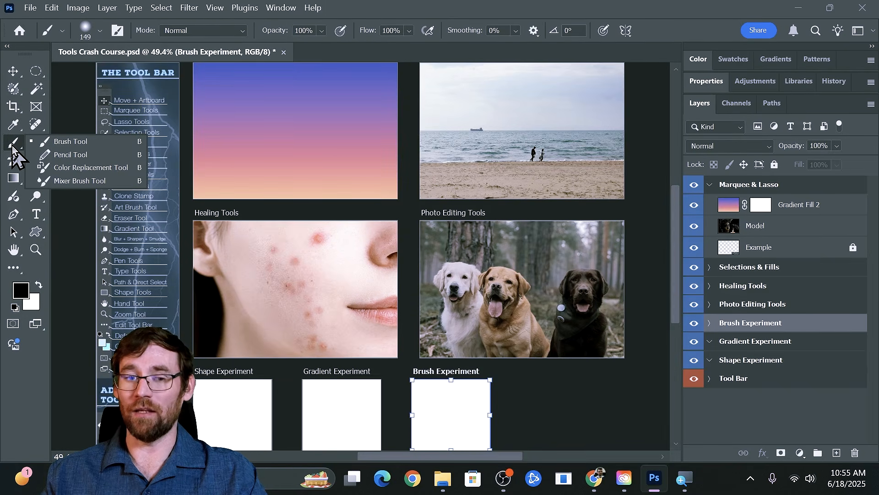
left_click(13, 163)
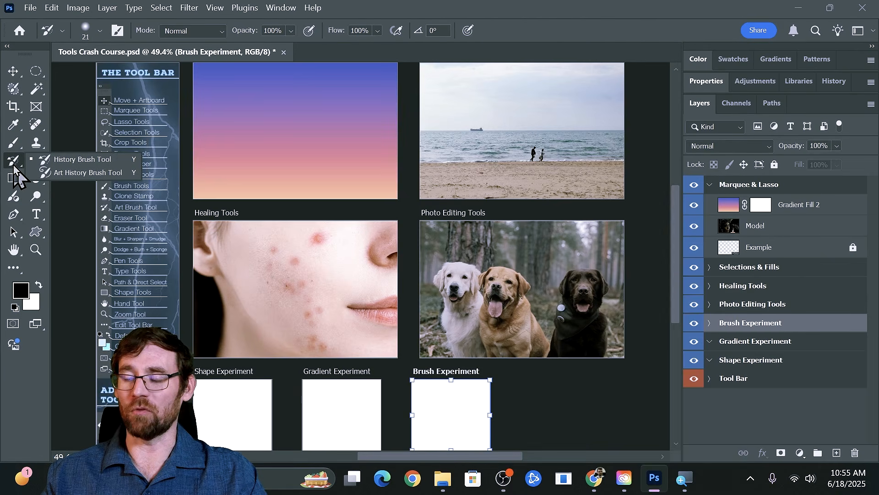
left_click(32, 124)
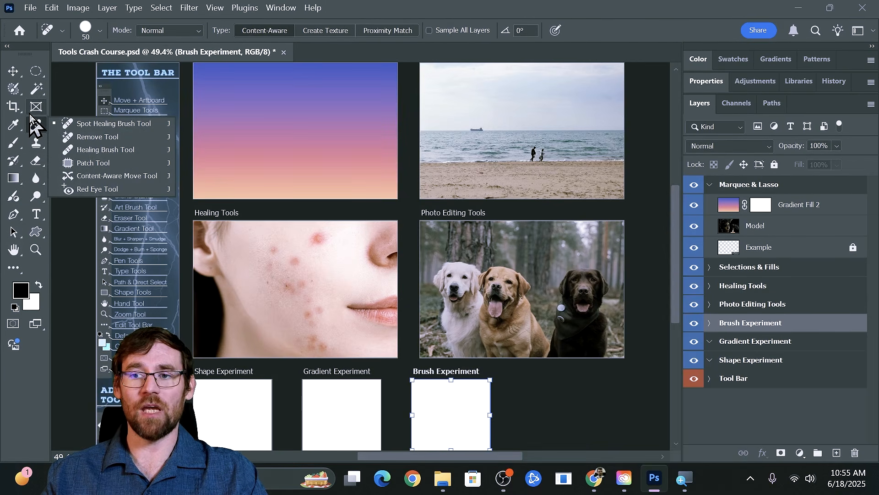
- Activate the Move tool and clear the layer selection
left_click(6, 69)
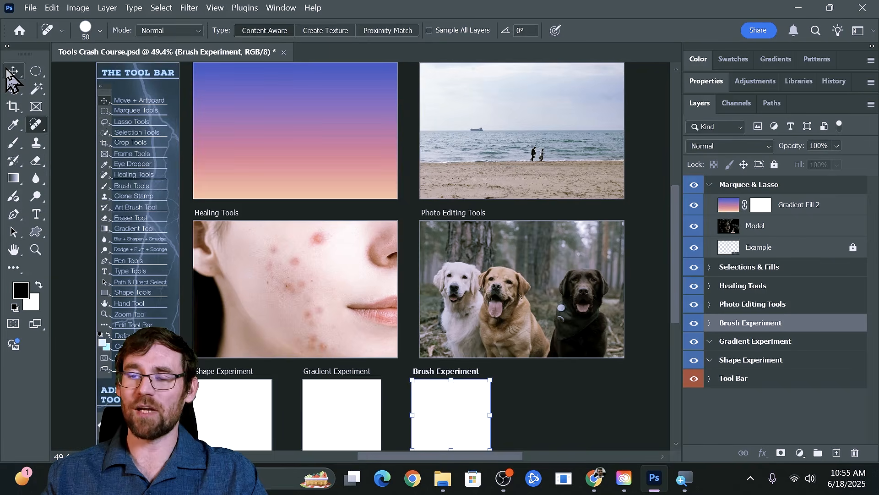
left_click(83, 120)
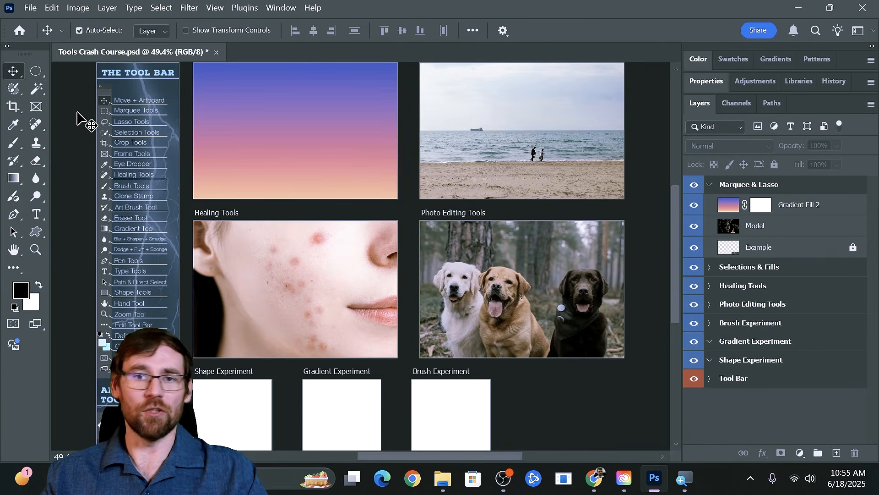
- Collapse the Marquee & Lasso and Shape Experiment artboards in the layer list, keeping the Tool Bar artboard collapsed too
left_click(815, 206)
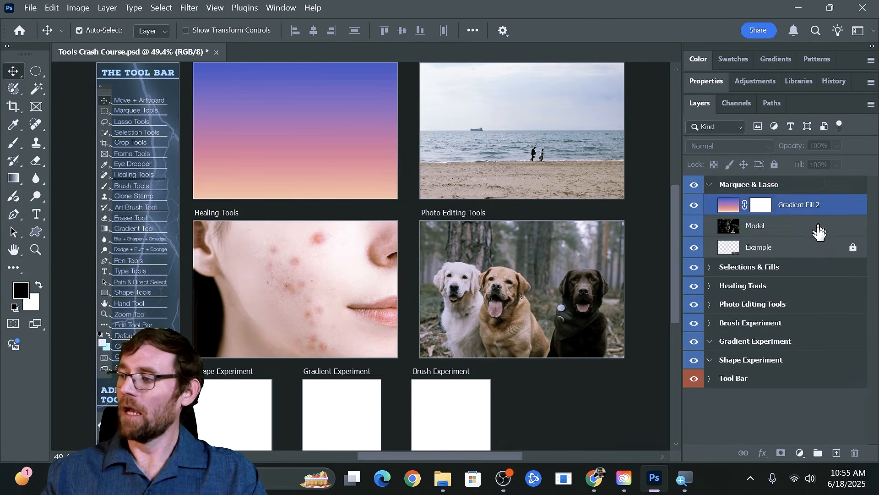
left_click(819, 248)
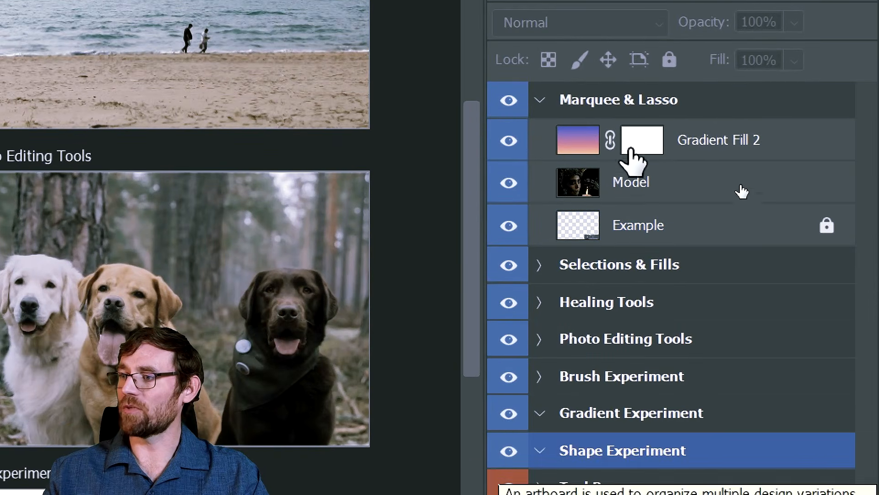
left_click(540, 129)
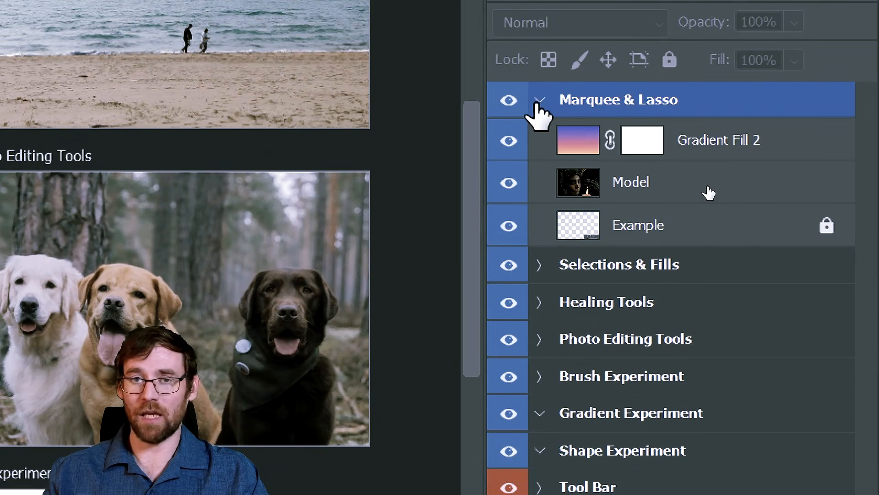
left_click(539, 102)
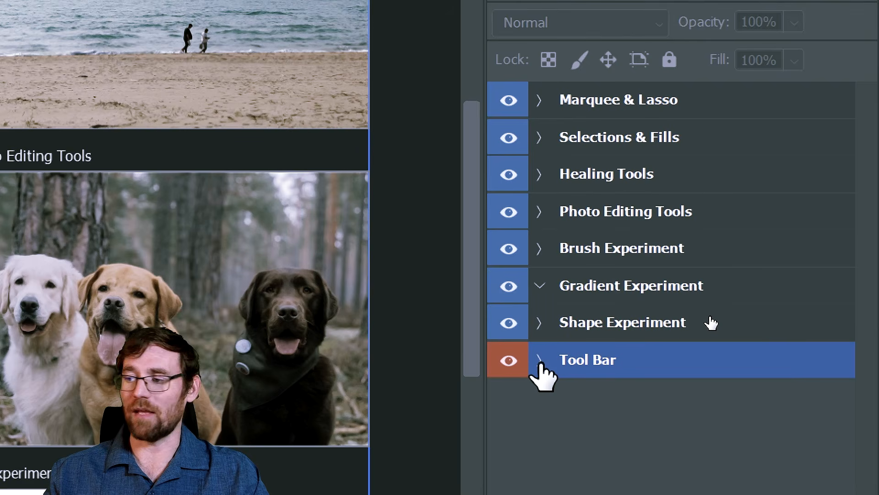
left_click(539, 362)
left_click(540, 361)
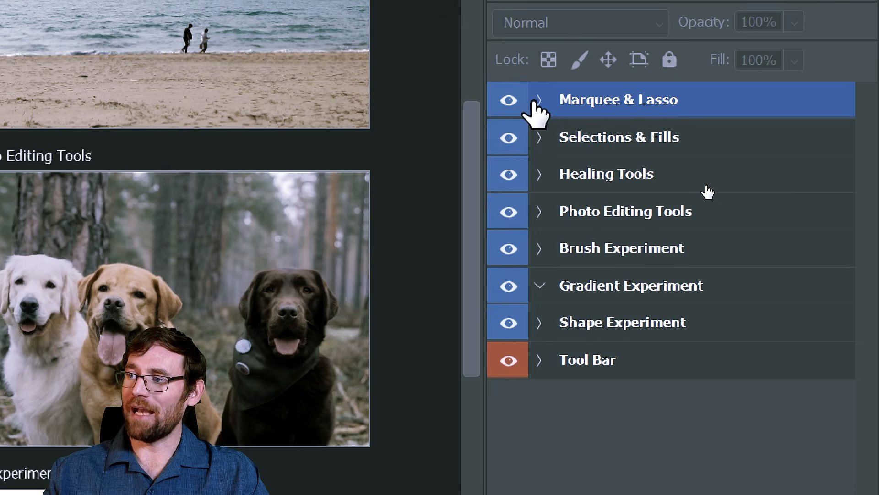
- Lock all attributes of the Marquee & Lasso artboard and unlock it again
left_click(573, 105)
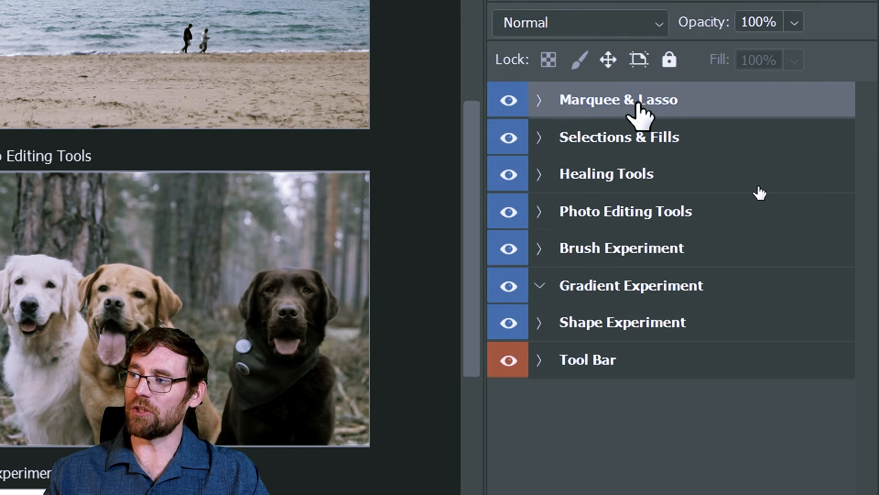
left_click(670, 60)
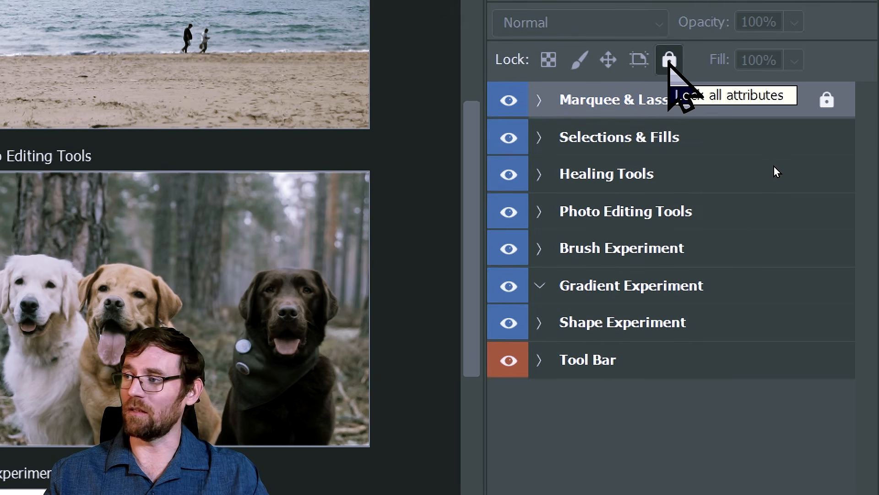
left_click(669, 59)
- Expand the Marquee & Lasso artboard and, with the Move tool active, hide its Gradient Fill 2 layer
left_click(537, 99)
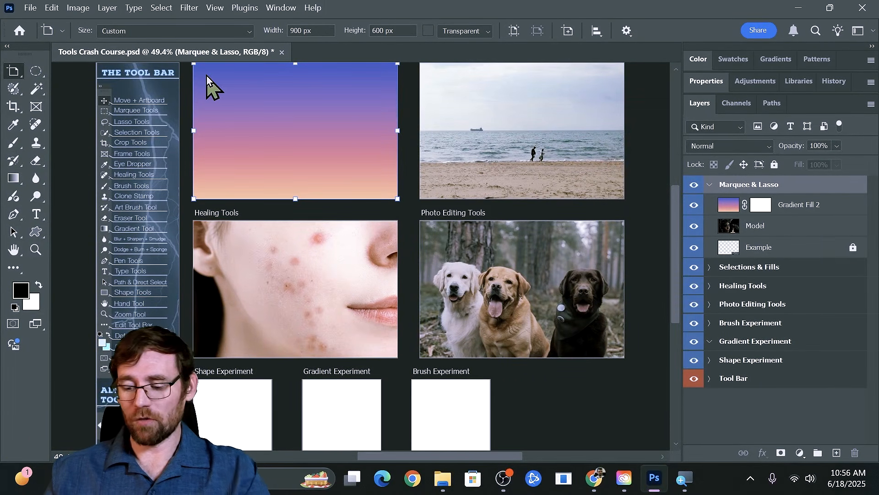
key("ctrl+1")
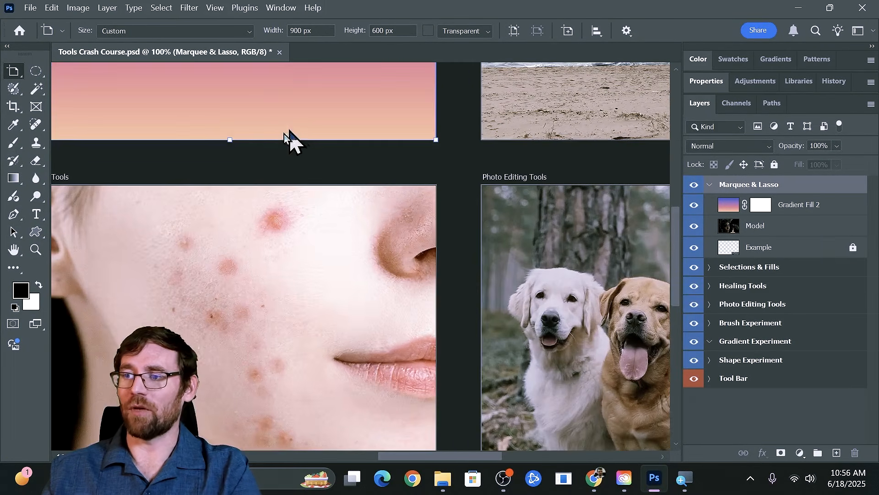
mouse_move(228, 147)
left_mouse_down()
mouse_move(356, 336)
mouse_move(332, 395)
left_mouse_up()
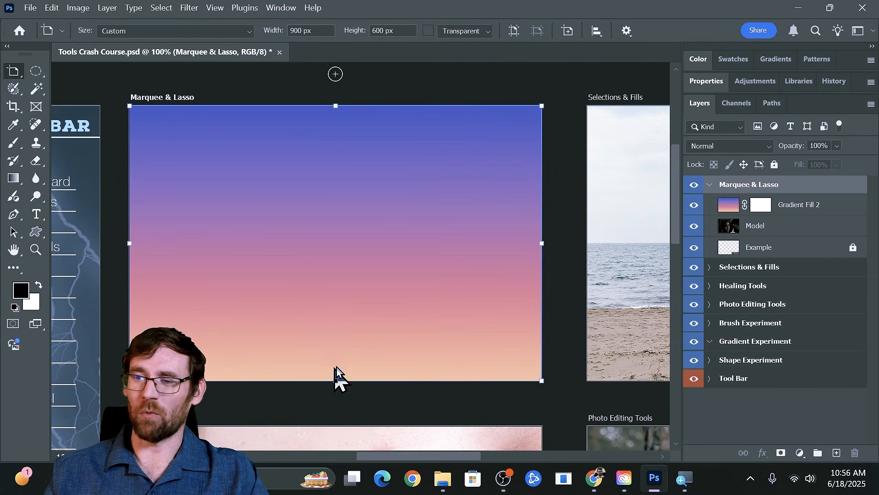
right_click(19, 75)
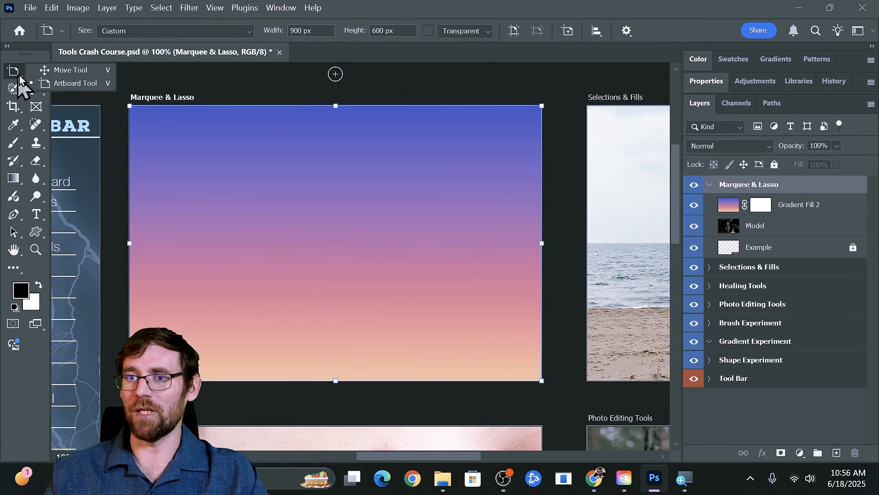
left_click(68, 70)
left_click(732, 207)
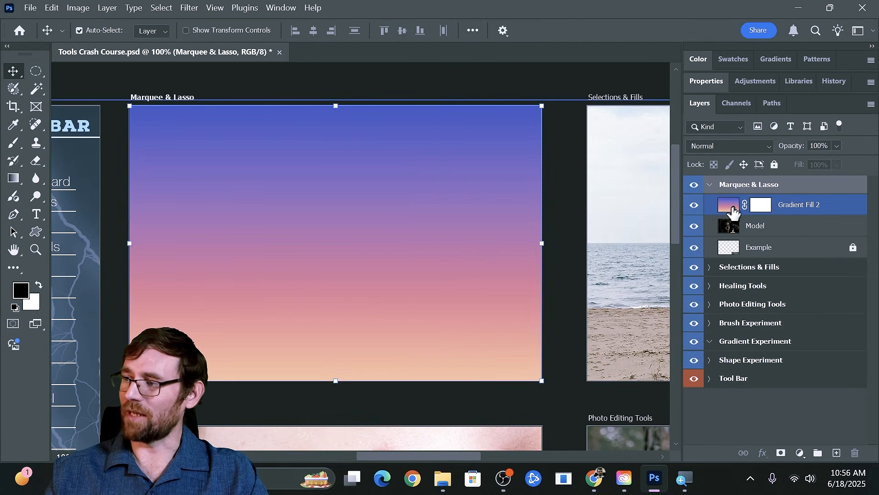
left_click(694, 205)
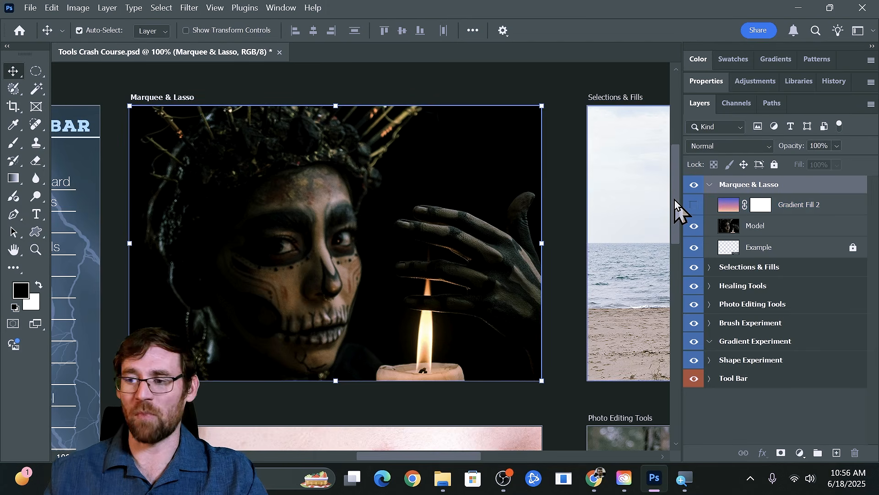
left_click(526, 288)
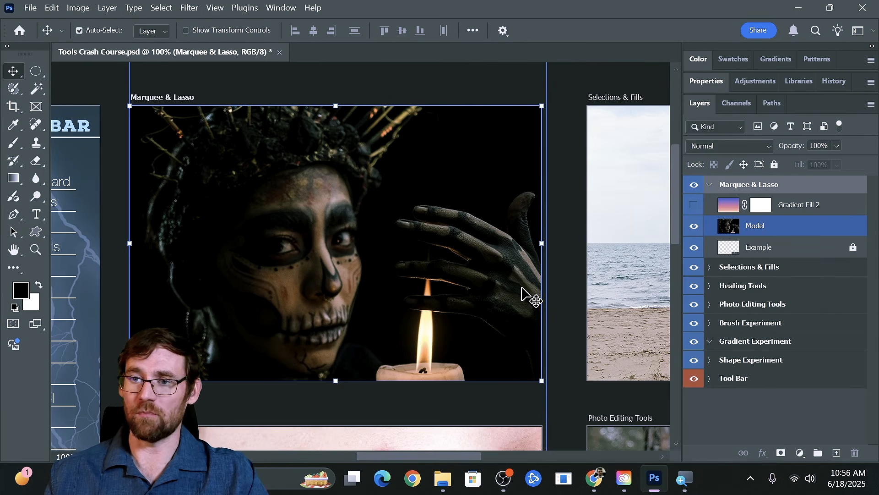
left_click(72, 110)
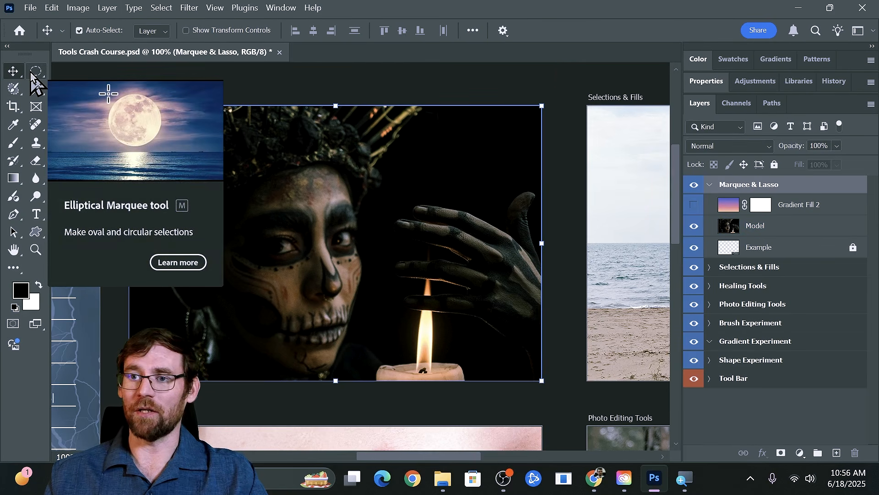
- With the Rectangular Marquee tool, draw a rectangular selection over the model's face and replace it with a square one
left_click(36, 73)
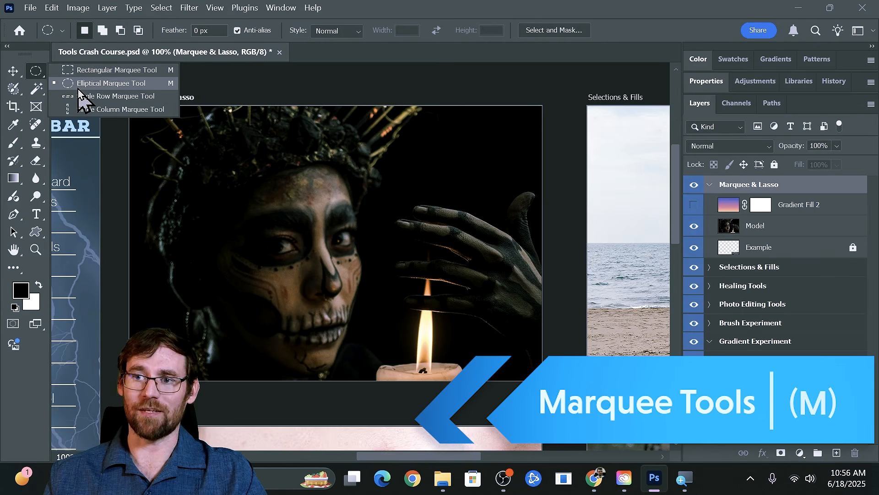
left_click(105, 70)
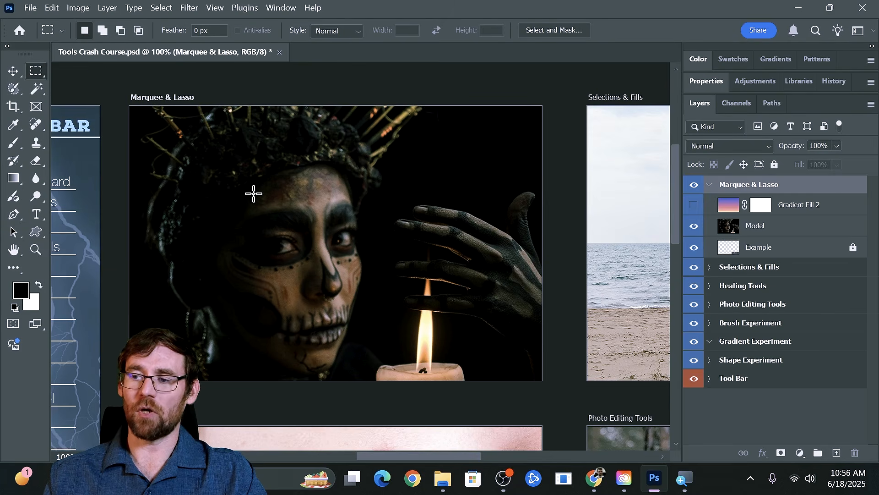
left_click_drag(242, 178, 398, 312)
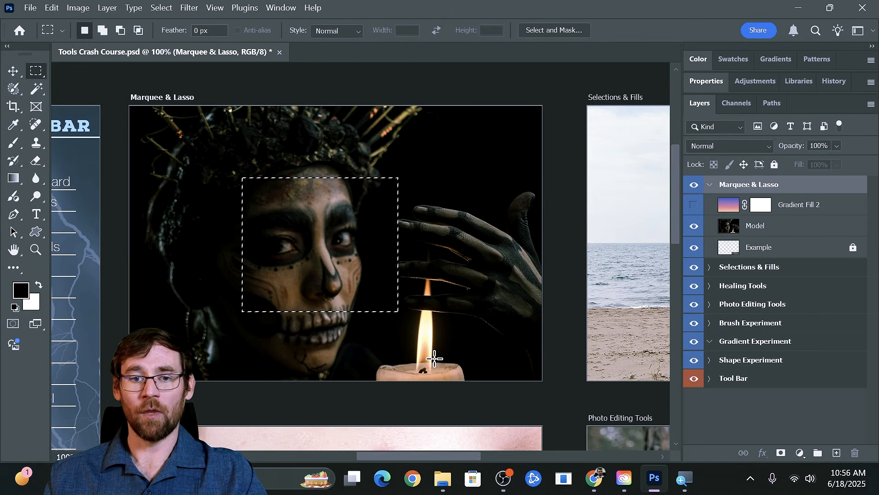
left_click_drag(230, 165, 406, 318)
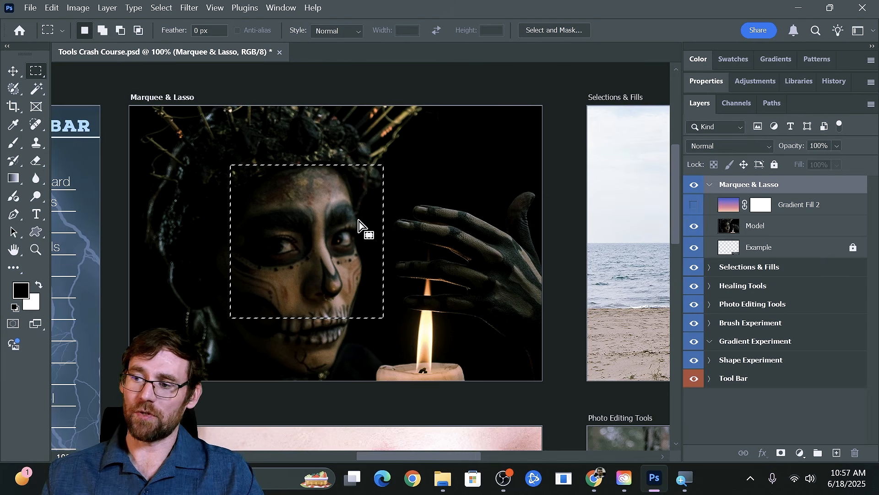
- Add four overlapping rectangular areas to the selection, extending it over the hand, the chin, the hair and the headdress
key("shift")
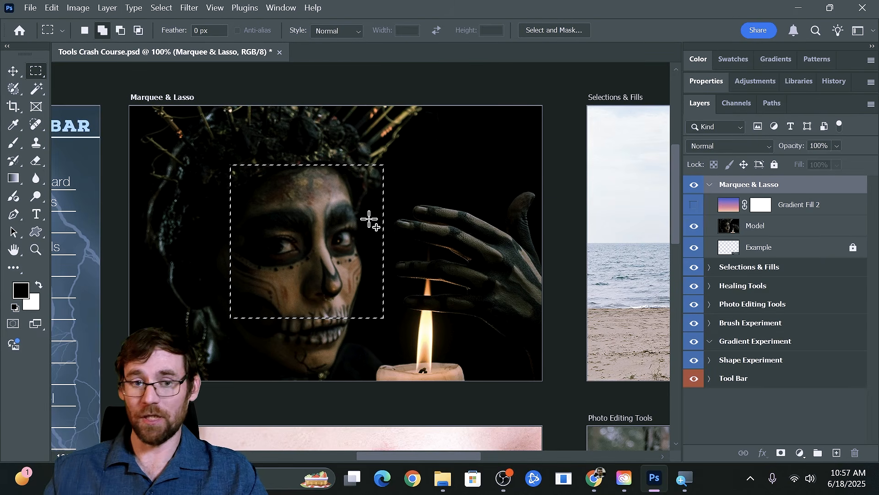
left_click_drag(344, 188, 491, 276)
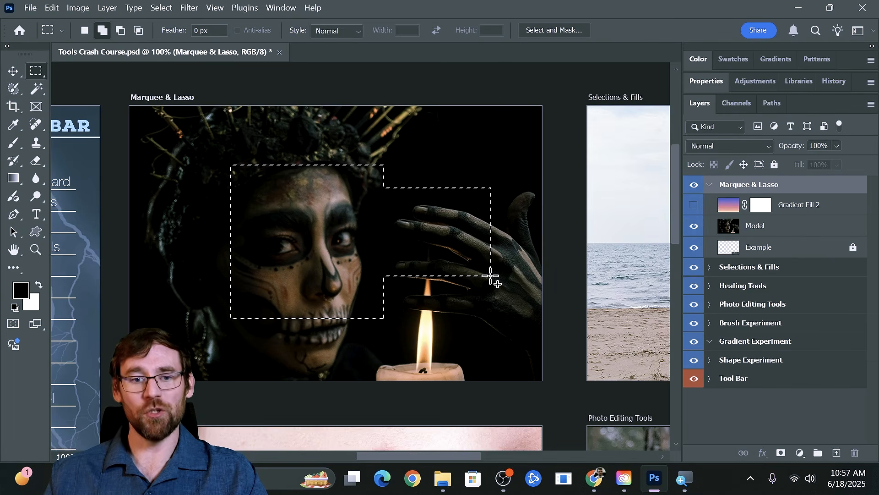
left_click_drag(333, 291, 383, 368)
left_click_drag(310, 206, 180, 292)
left_click_drag(288, 123, 331, 234)
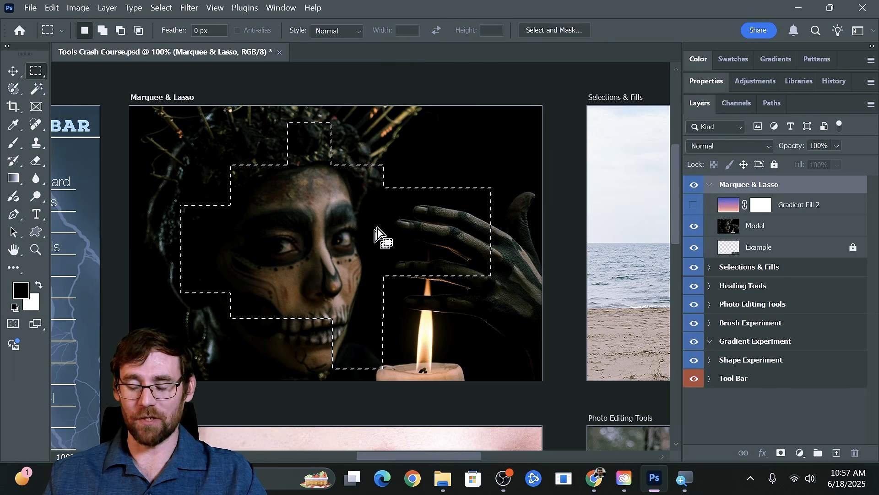
- Subtract several rectangular areas from the selection around the face and hand, and deselect everything
key("alt")
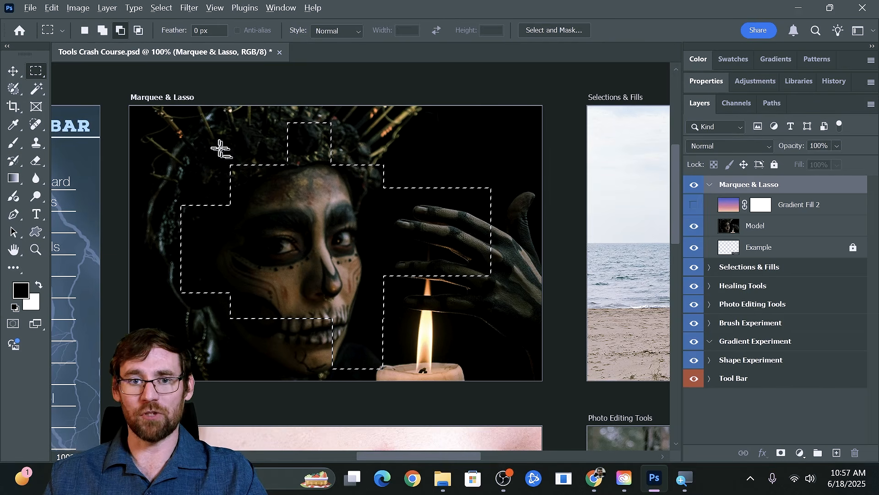
left_click_drag(217, 143, 310, 249)
left_click_drag(438, 149, 364, 251)
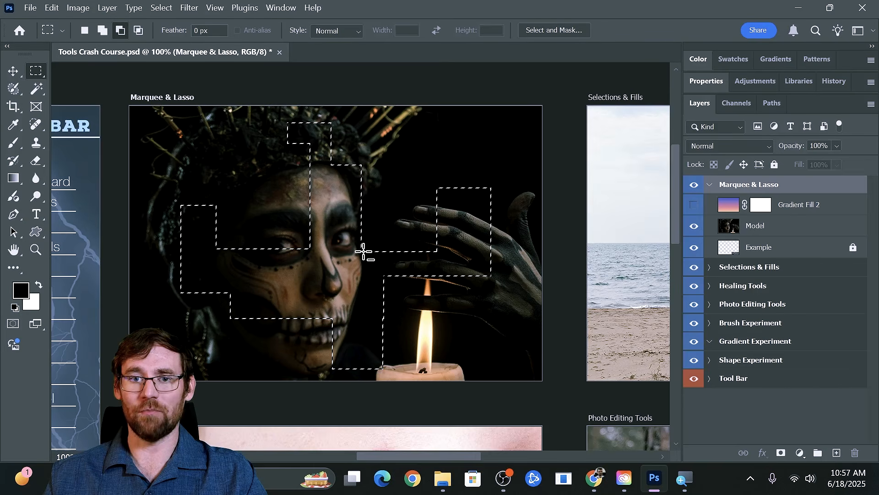
left_click_drag(403, 215, 224, 334)
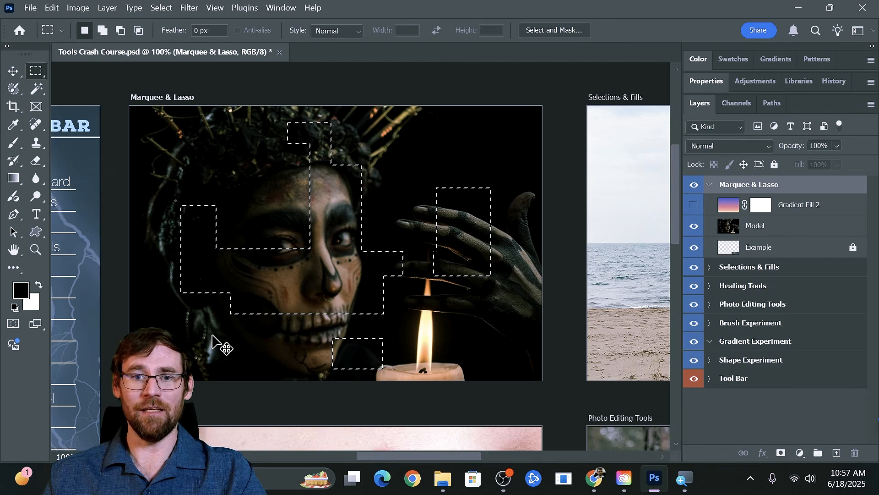
key("ctrl+d")
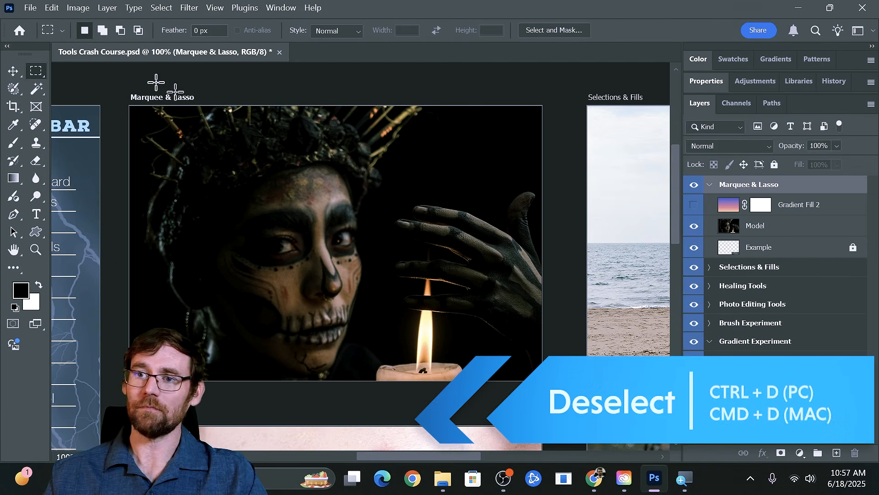
- With the Elliptical Marquee tool, draw a circular selection over the model's face and add two ellipses extending it over the hand and the hair
right_click(40, 73)
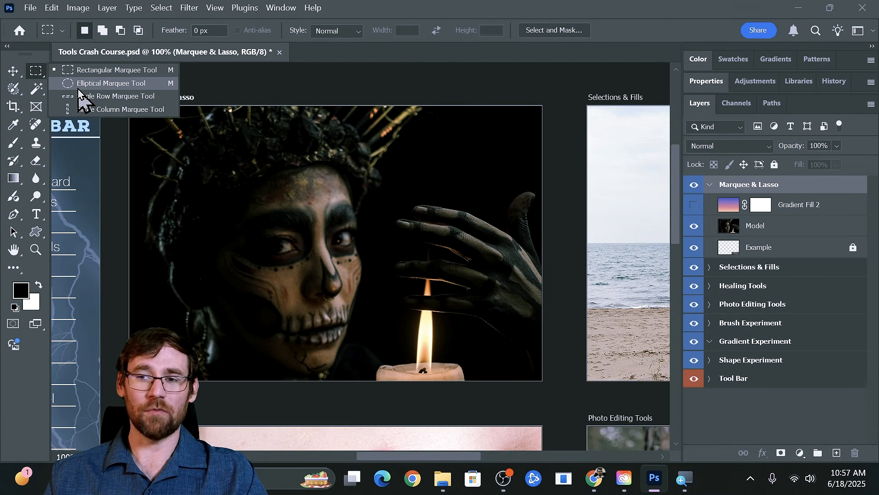
left_click(110, 83)
left_click_drag(330, 242, 422, 330)
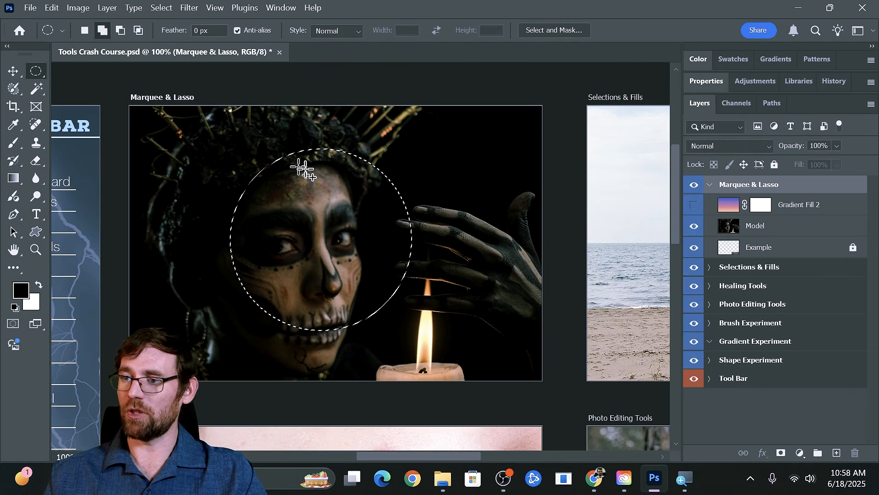
left_click_drag(350, 163, 527, 265)
left_click_drag(252, 188, 148, 254)
- Subtract an ellipse over the forehead and another over the hand from the selection, and deselect everything
left_click_drag(279, 119, 351, 264, "alt")
left_click_drag(427, 164, 476, 288, "alt")
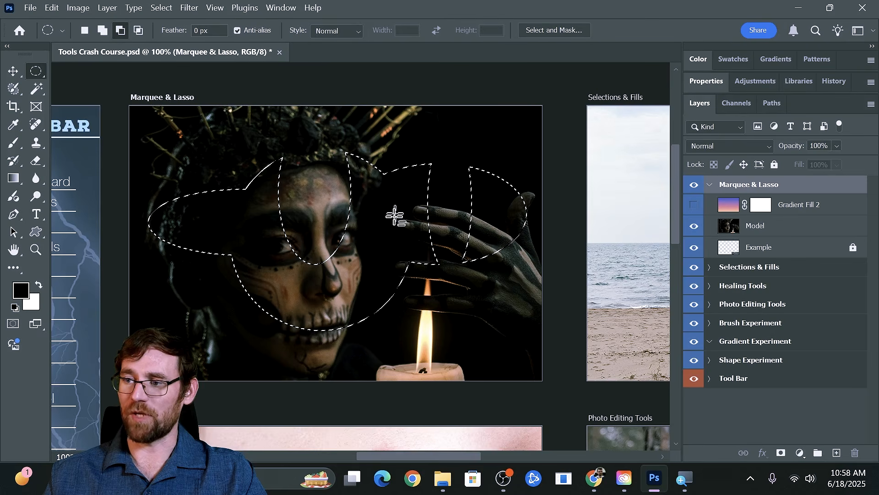
left_click(415, 261)
- With the Selection Brush tool, paint a selection from the model's eye across the nose and cheek to the candle flame
left_click(12, 88)
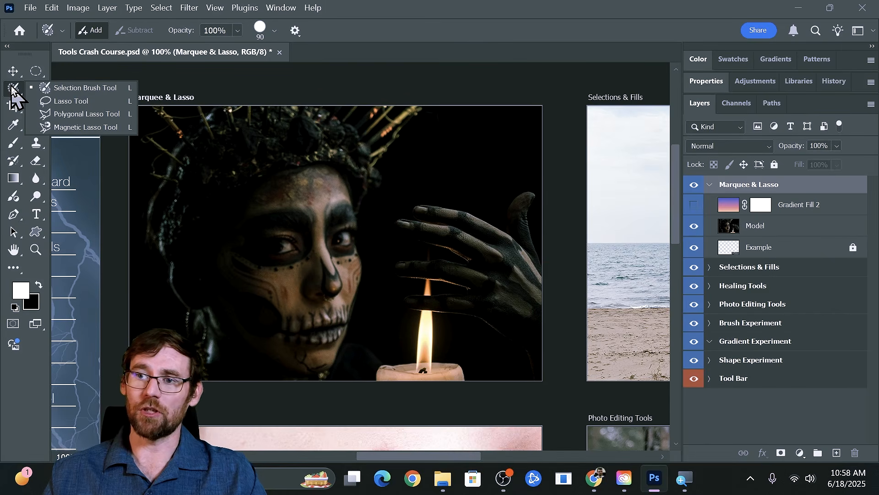
left_click(83, 89)
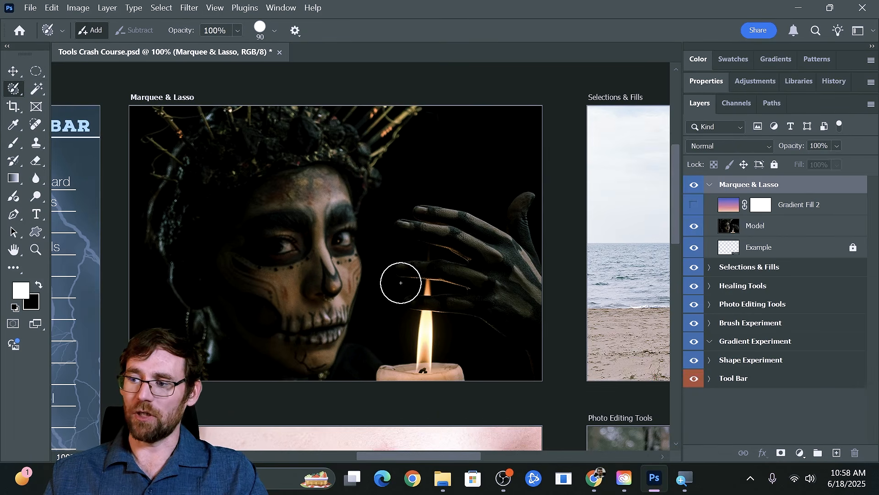
mouse_move(409, 288)
left_mouse_down()
mouse_move(321, 235)
mouse_move(284, 236)
mouse_move(267, 251)
mouse_move(334, 265)
mouse_move(387, 322)
mouse_move(404, 320)
mouse_move(378, 290)
left_mouse_up()
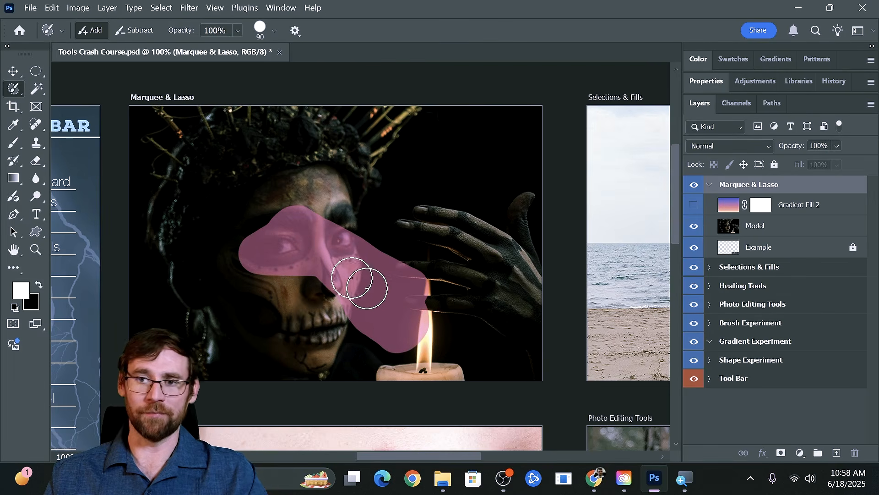
- Switch to the Move tool to turn the painted area into a selection outline, pick the Model layer, and deselect the area
left_click(17, 76)
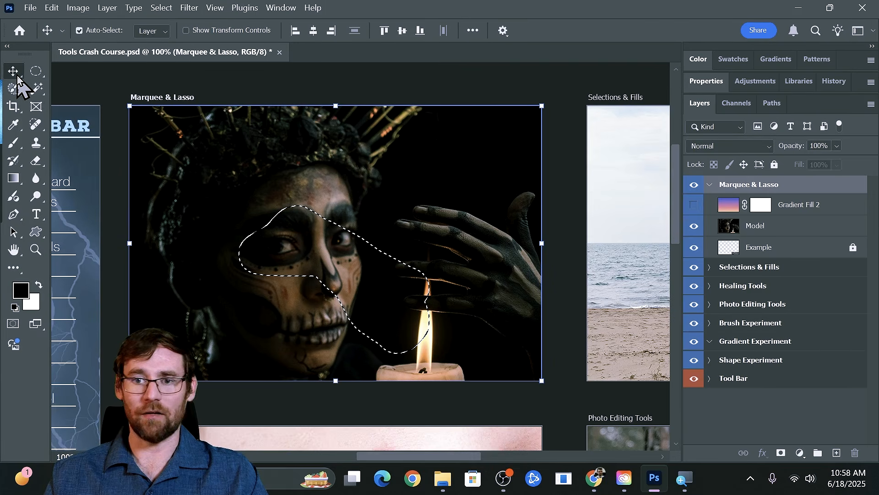
left_click(250, 214)
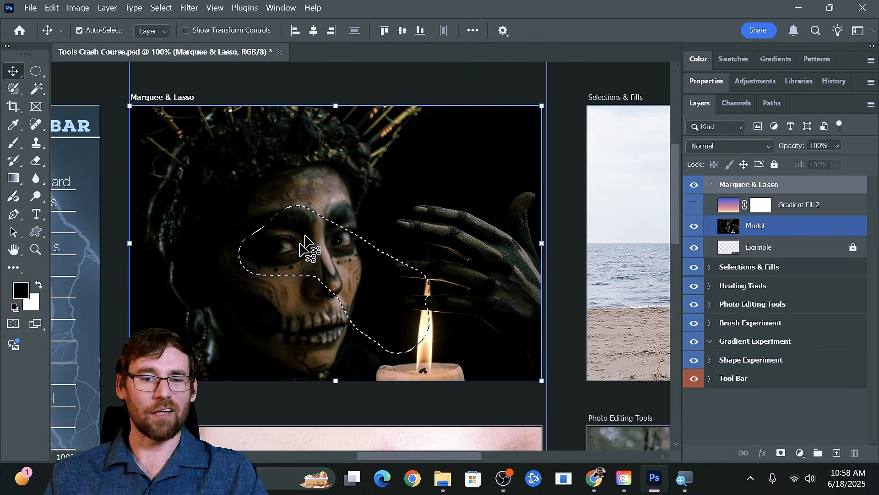
key("ctrl")
key("ctrl+d")
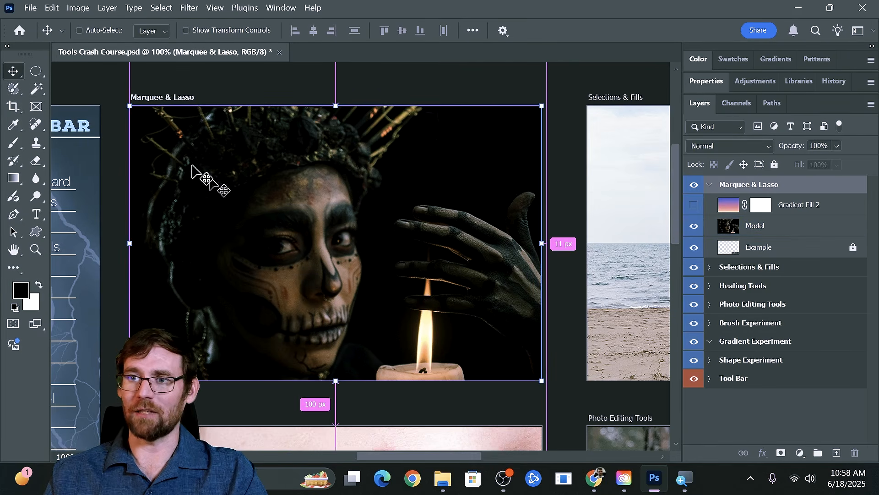
- With the Lasso tool, draw a loose freehand loop around the face and the candle flame, and deselect it
left_click(14, 88)
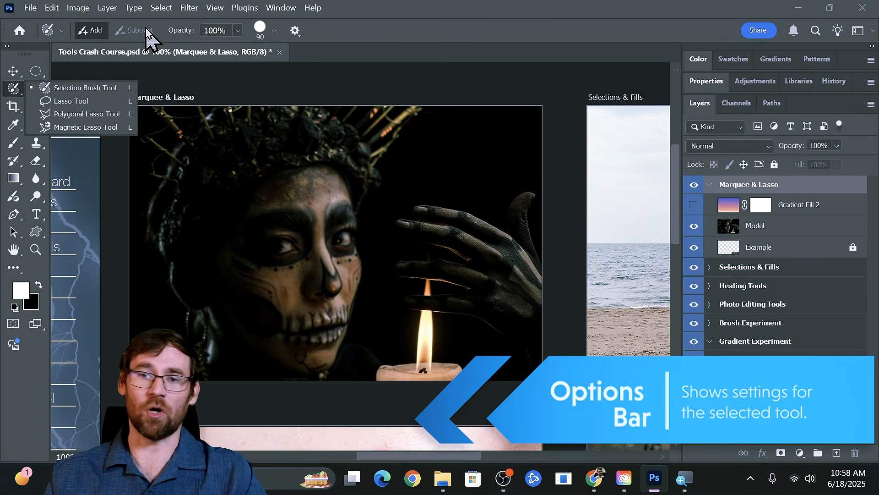
left_click(71, 101)
mouse_move(432, 267)
left_mouse_down()
mouse_move(325, 197)
mouse_move(272, 193)
mouse_move(209, 217)
mouse_move(201, 271)
mouse_move(247, 325)
mouse_move(359, 358)
mouse_move(451, 327)
mouse_move(437, 270)
left_mouse_up()
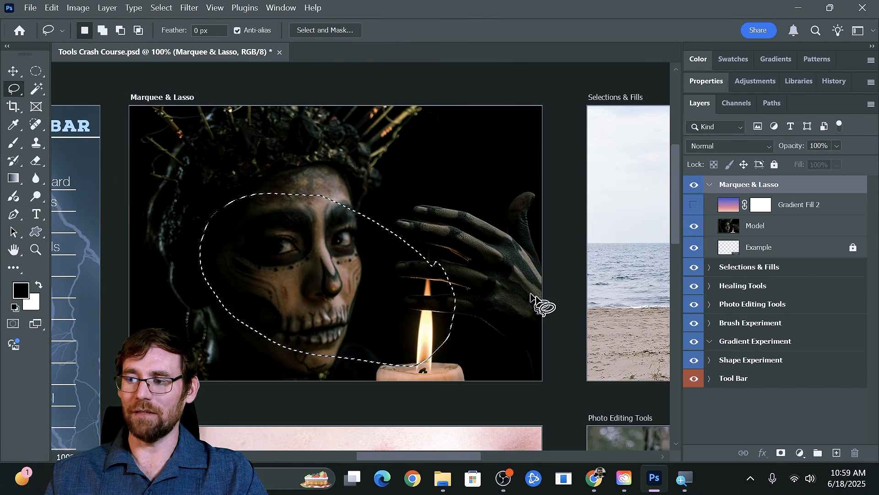
key("ctrl+d")
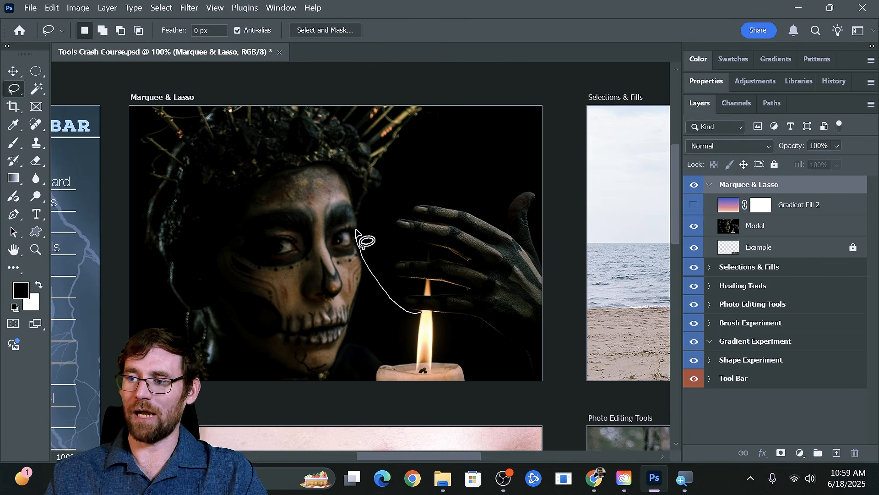
- Trace a detailed freehand lasso outline around the face, curving around the eye and mouth and closing at the candle flame, and deselect it
mouse_move(322, 164)
left_mouse_down()
mouse_move(268, 182)
mouse_move(241, 212)
left_mouse_up()
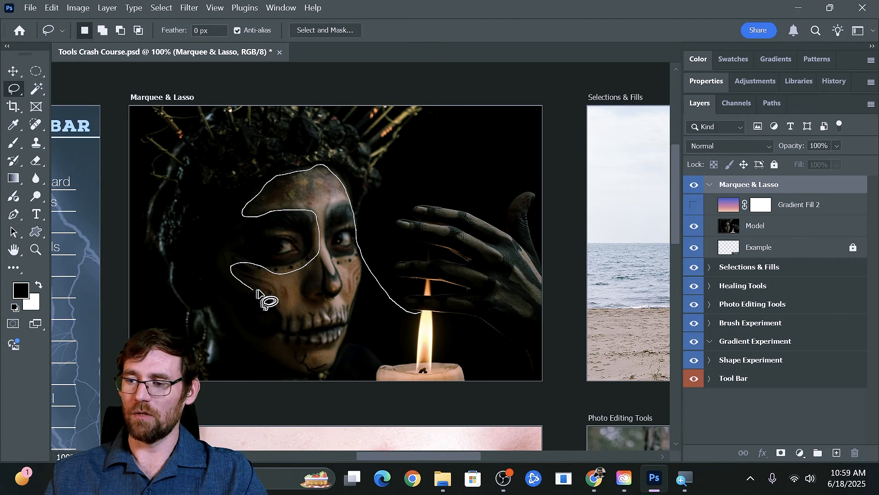
left_click_drag(274, 300, 292, 322)
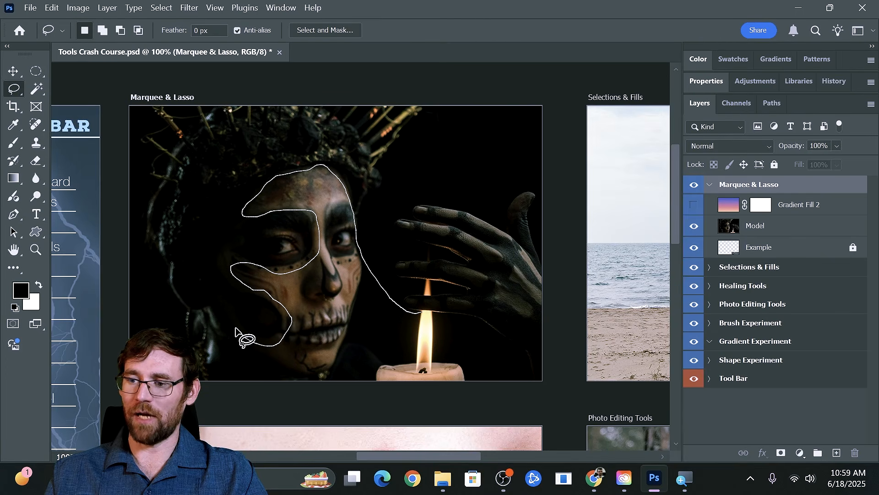
mouse_move(328, 366)
left_mouse_down()
mouse_move(365, 350)
mouse_move(385, 362)
left_mouse_up()
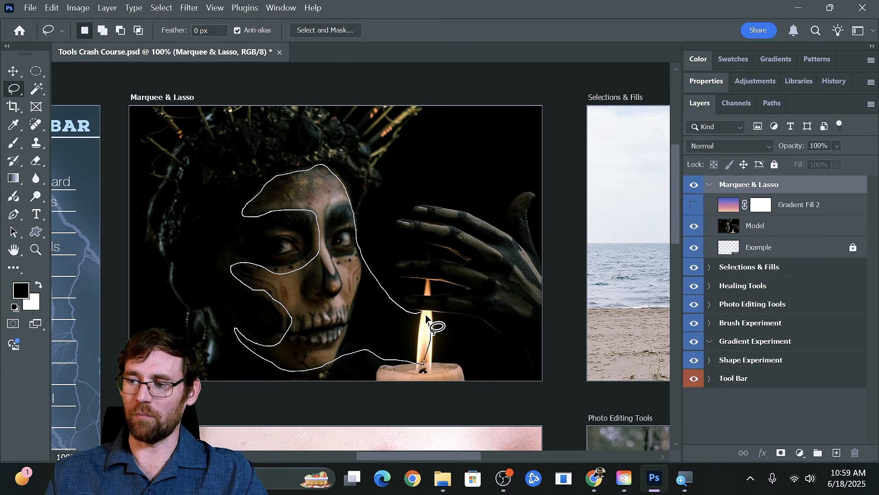
left_click_drag(422, 312, 422, 315)
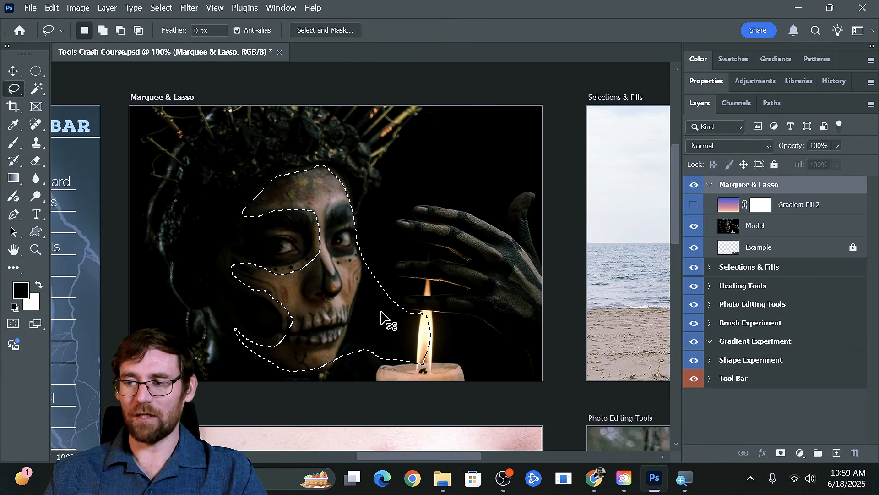
key("ctrl+d")
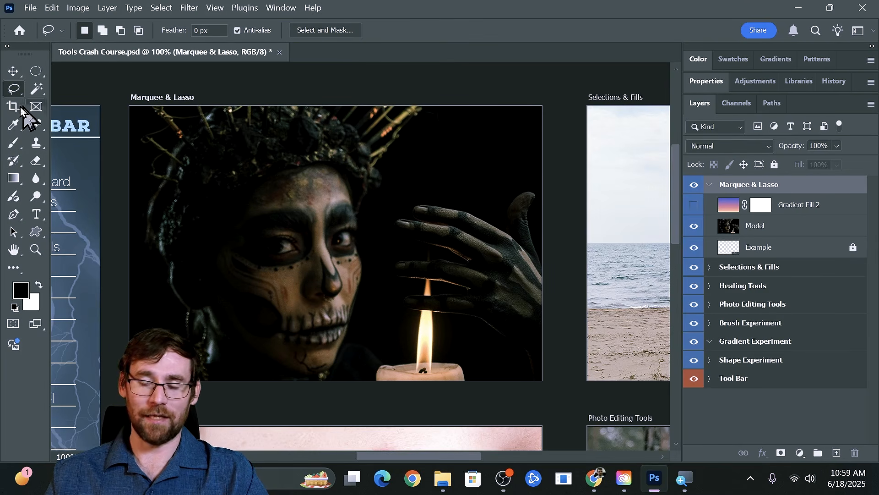
- With the Polygonal Lasso tool, trace a straight-edged outline around the face and candle flame, close it at its starting point, and deselect it
right_click(14, 88)
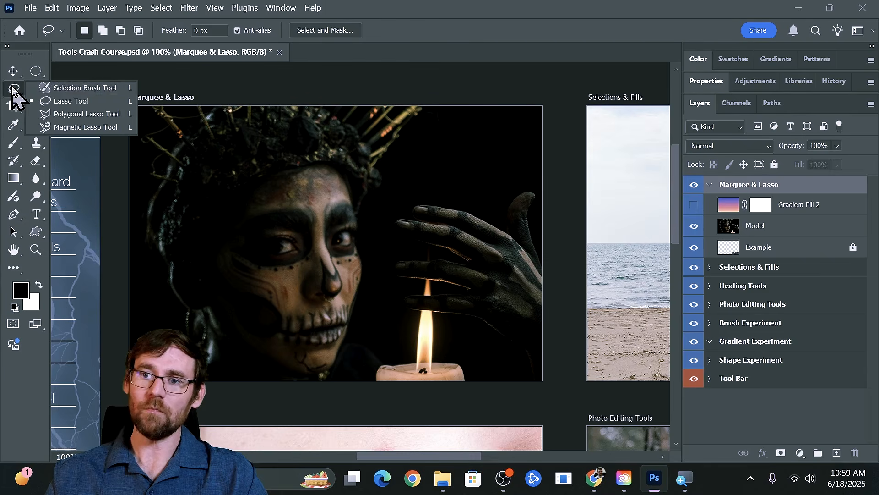
left_click(68, 115)
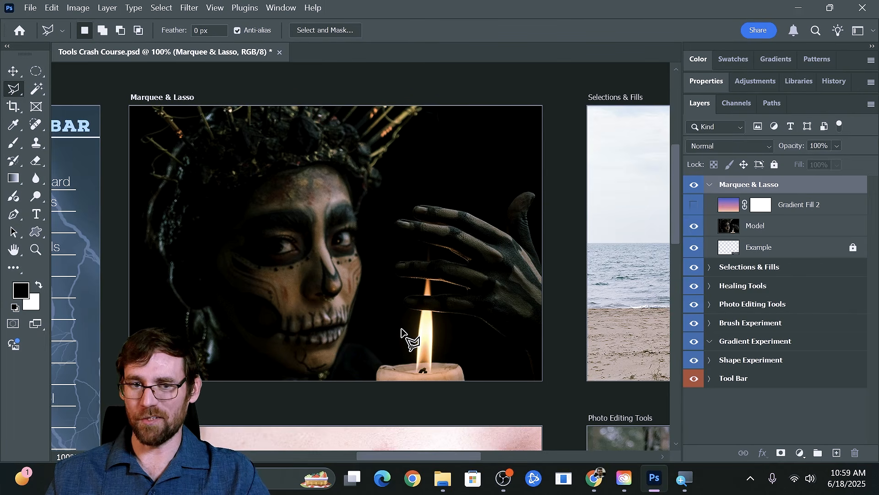
left_click(421, 311)
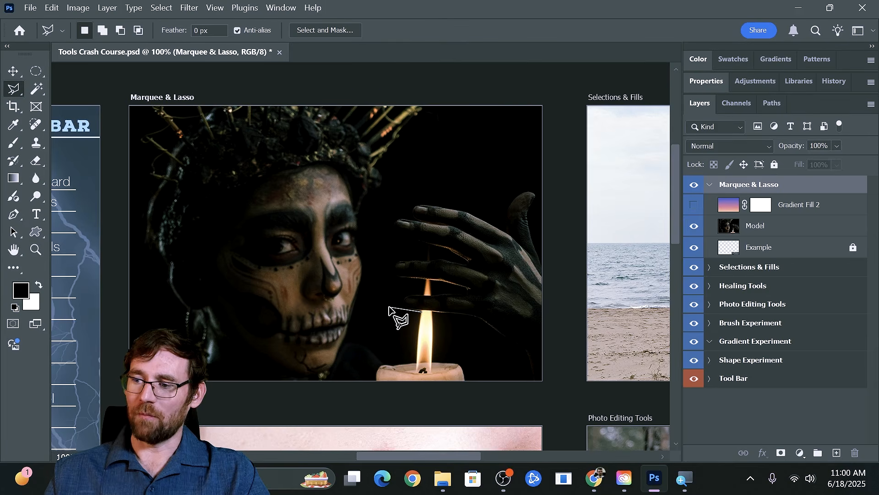
left_click(388, 307)
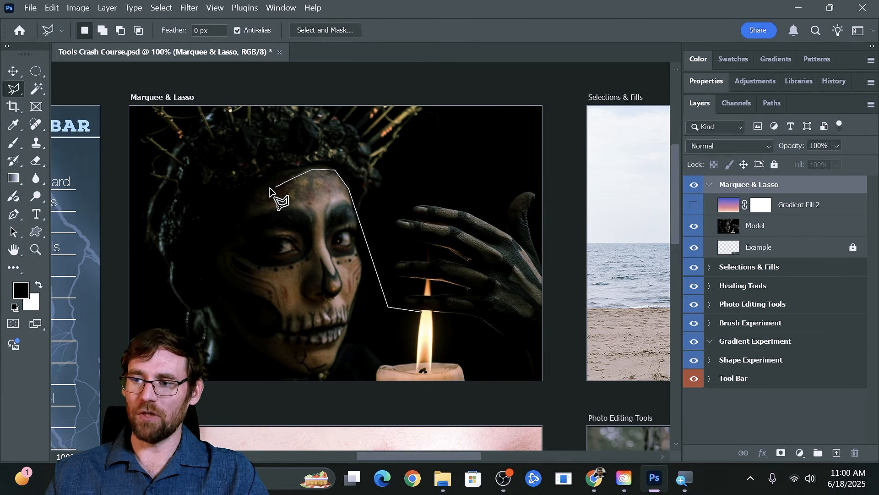
left_click(270, 211)
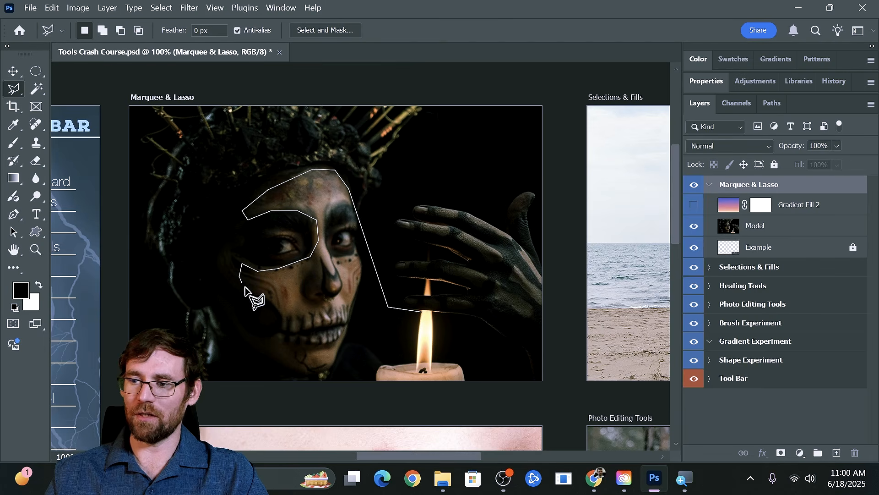
left_click(286, 314)
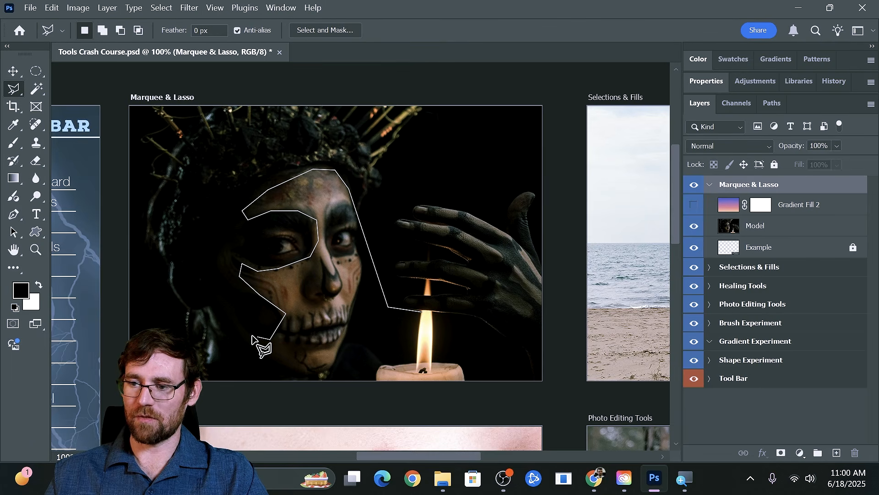
left_click(243, 348)
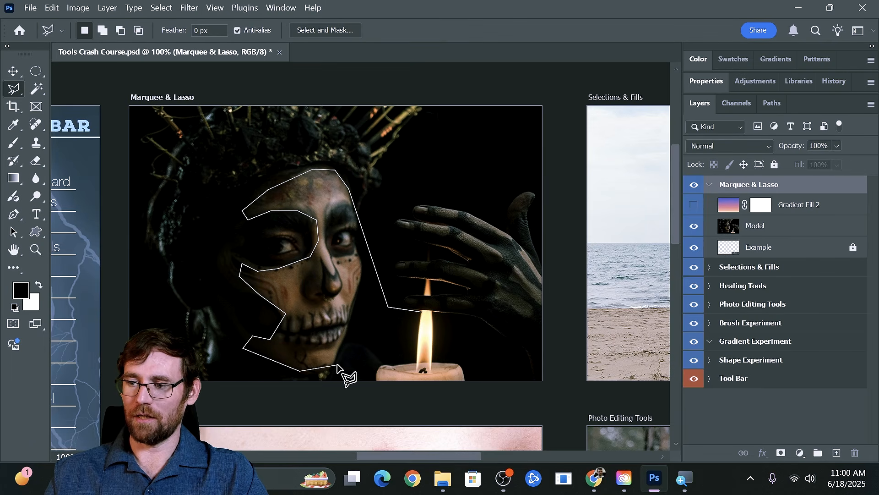
left_click(424, 360)
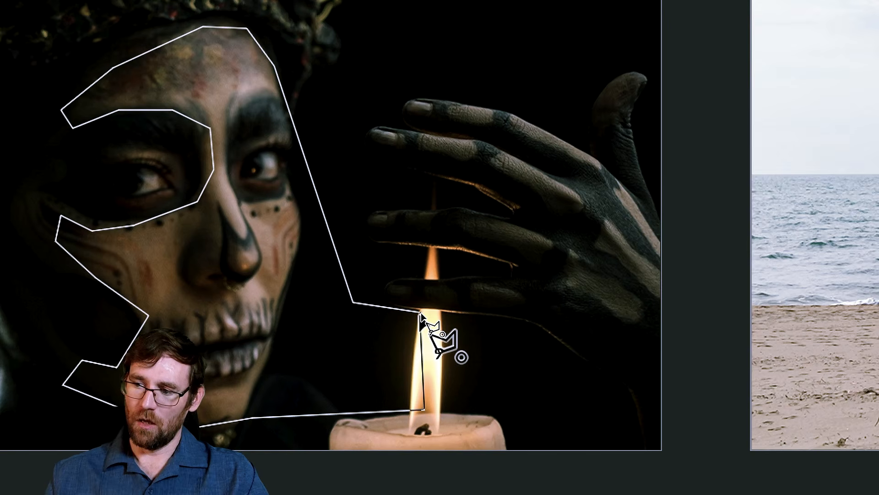
left_click(422, 314)
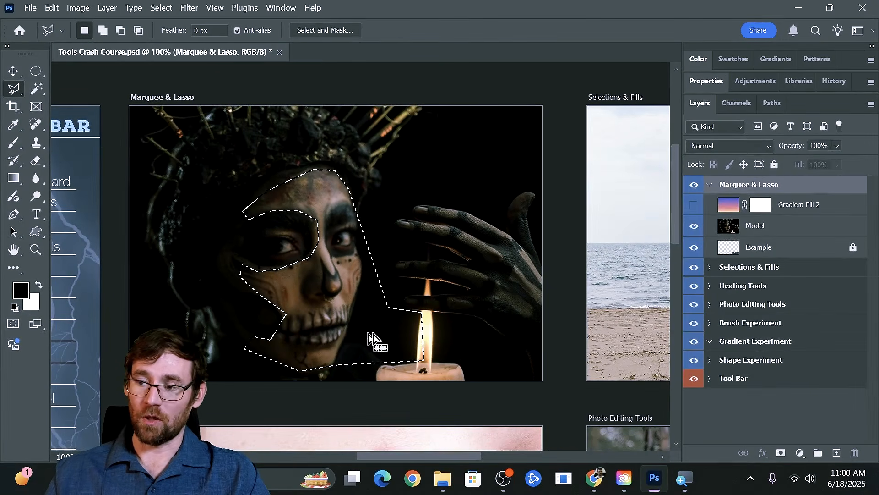
key("ctrl+d")
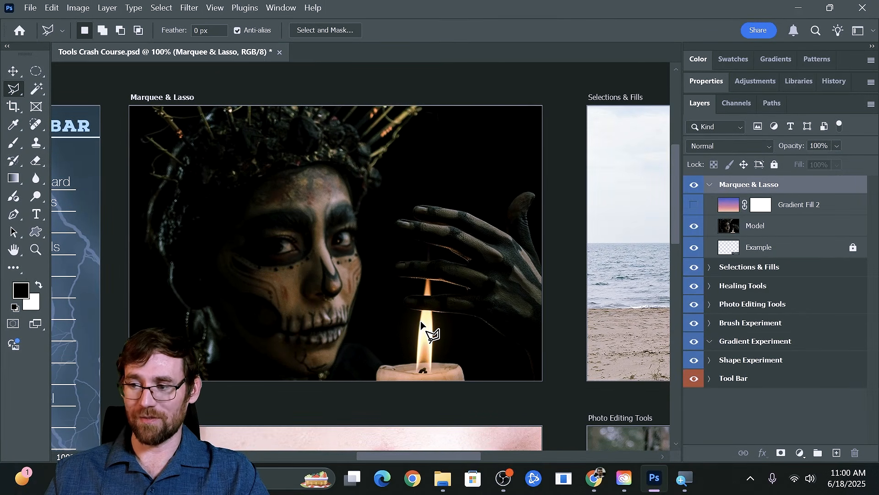
- Draw a polygonal lasso outline around the face and candle, continue it with random crisscrossing segments over the face and hand, and close the selection
left_click(421, 320)
left_click(361, 228)
left_click(349, 197)
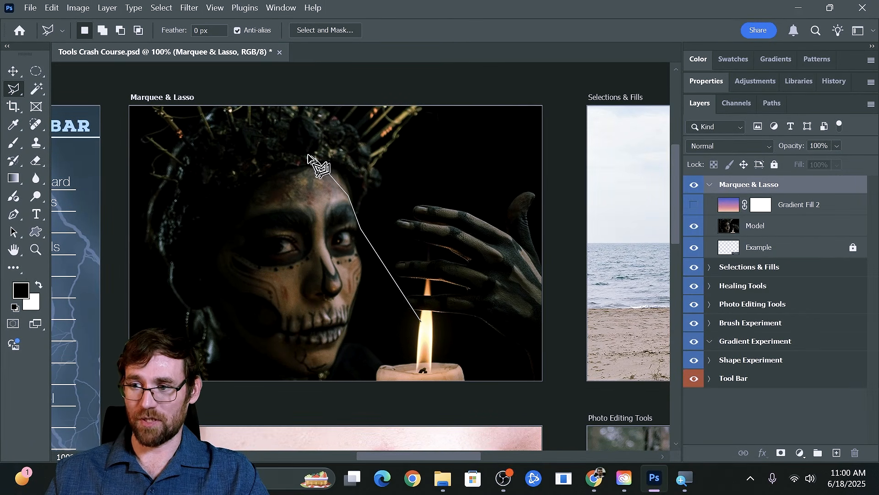
left_click(313, 157)
left_click(265, 182)
left_click(215, 232)
left_click(215, 279)
left_click(247, 310)
left_click(281, 323)
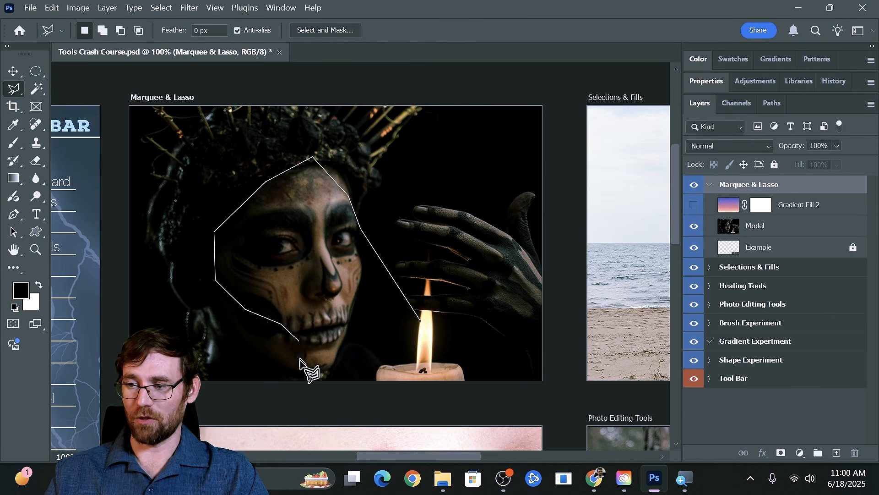
left_click(305, 365)
left_click(398, 374)
left_click(427, 368)
left_click(431, 316)
left_click(400, 300)
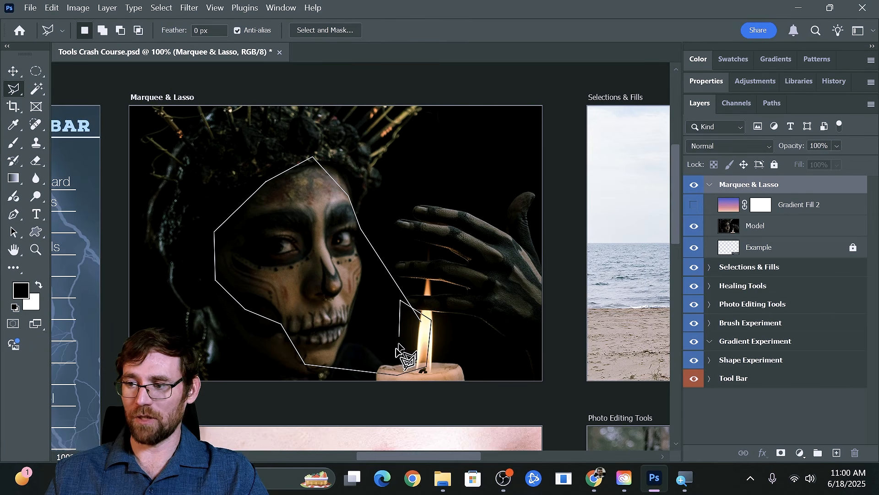
left_click(436, 313)
left_click(341, 289)
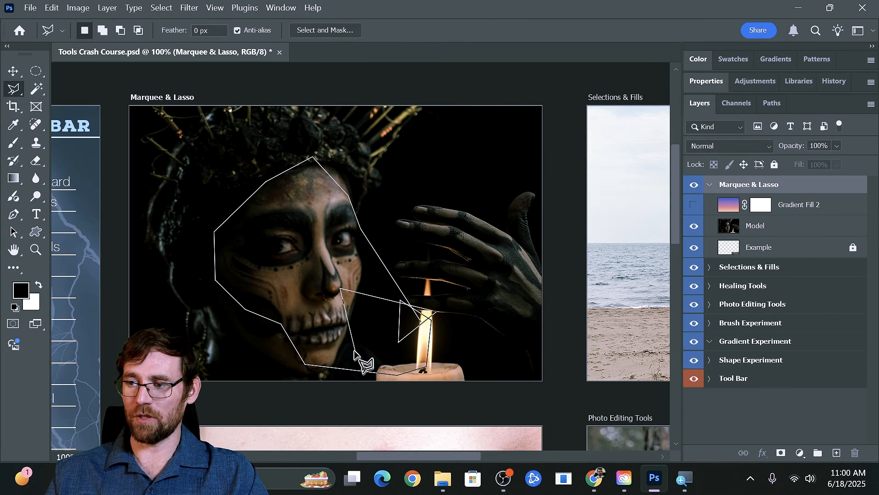
left_click(356, 352)
left_click(242, 292)
left_click(285, 187)
left_click(333, 155)
left_click(467, 209)
left_click(330, 312)
left_click(232, 218)
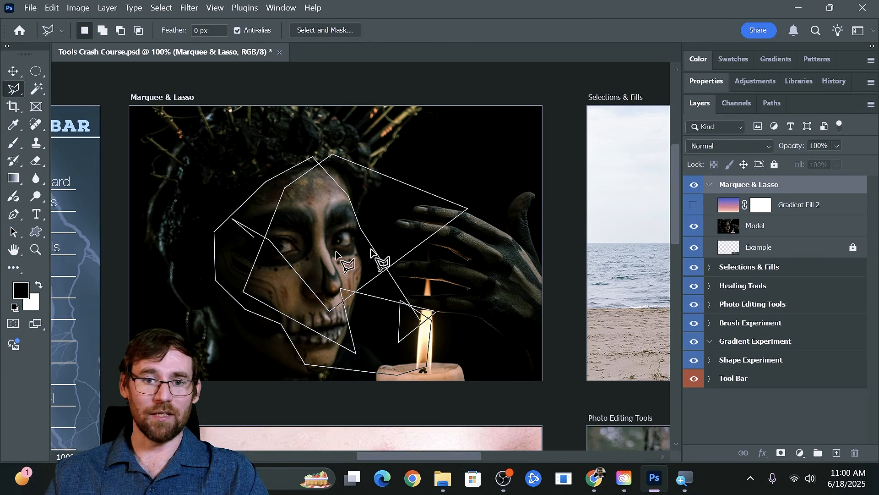
left_click(434, 216)
left_click(405, 174)
left_click(208, 243)
left_click(272, 137)
left_click(379, 249)
left_click(410, 264)
left_click(351, 216)
left_click(255, 286)
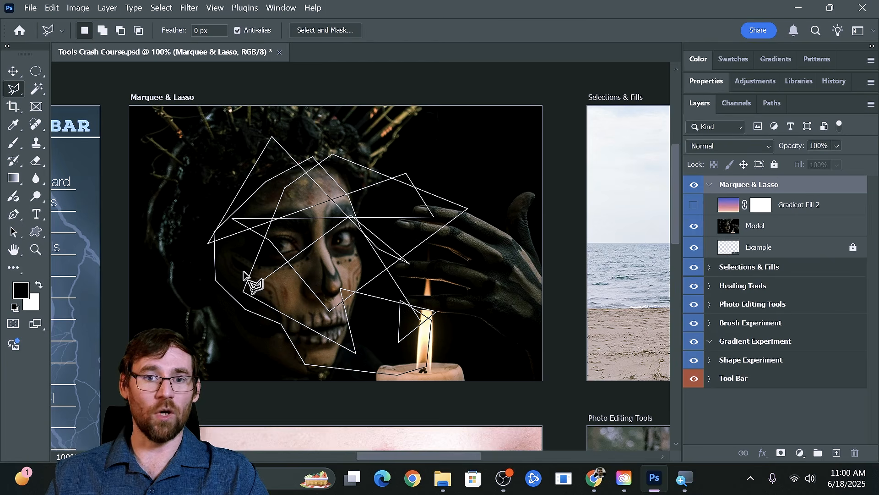
left_click(289, 186)
left_click(401, 210)
left_click(402, 279)
left_click(218, 266)
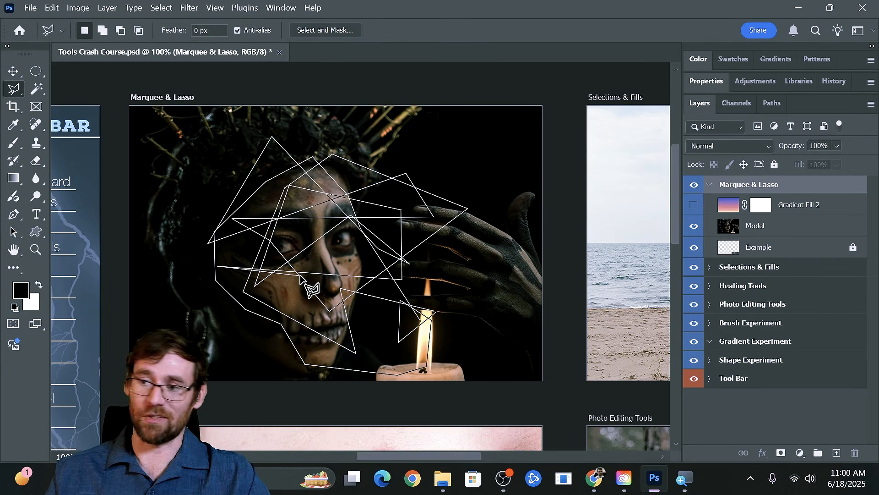
double_click(336, 261)
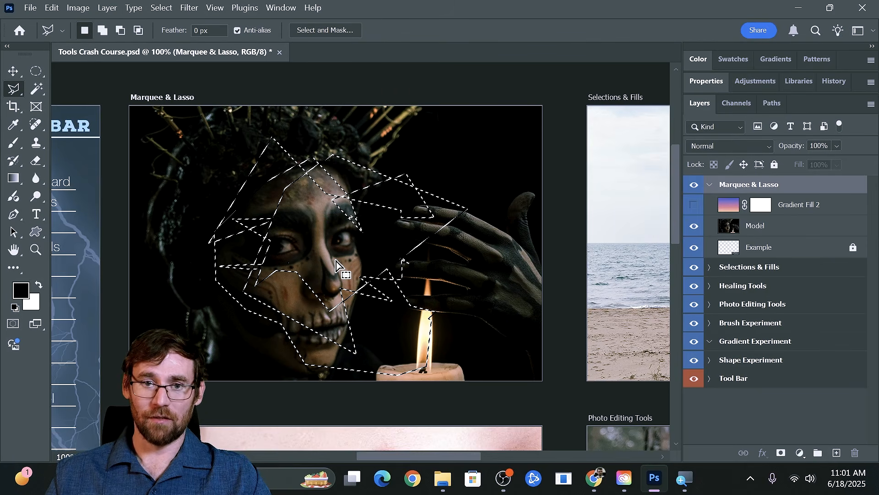
- Discard the crisscrossing selection and step back to the earlier straight-edged polygonal selection around the face and candle flame
key("ctrl+d")
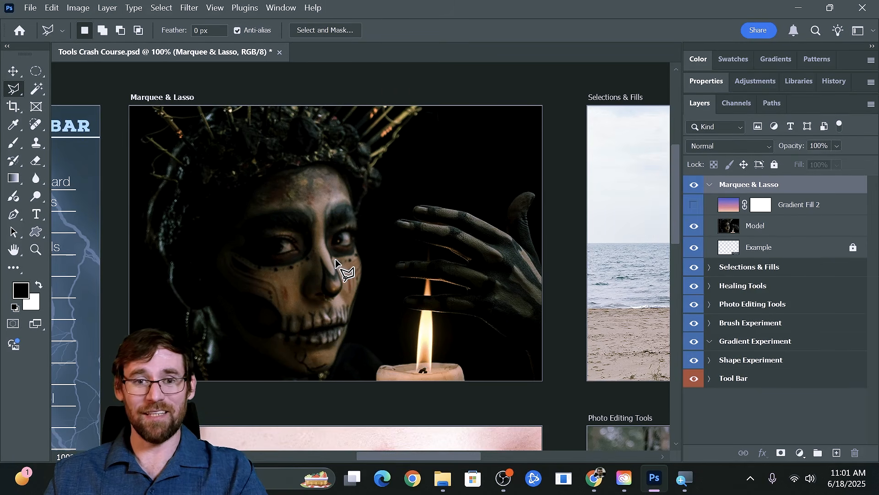
key("ctrl+z")
key("ctrl+z")
key("ctrl+z")
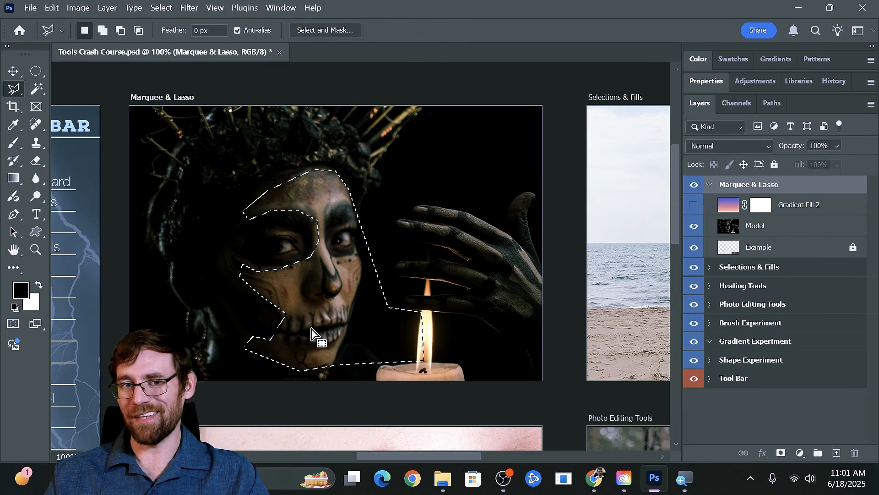
- Add an Exposure adjustment layer above the Model layer, masked by the active polygonal selection
left_click(757, 227)
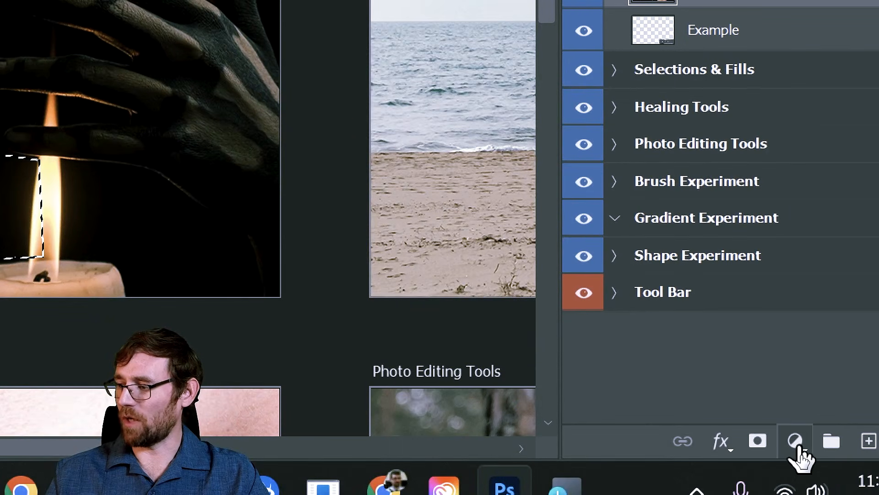
left_click(796, 442)
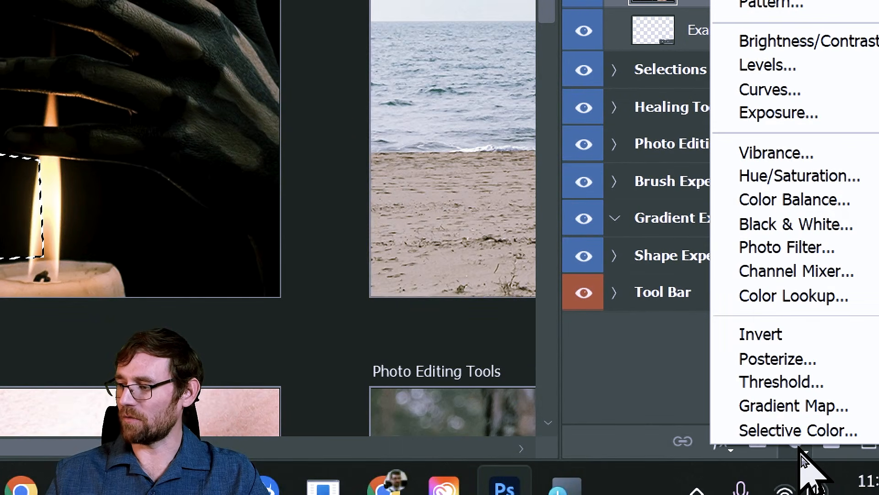
left_click(760, 113)
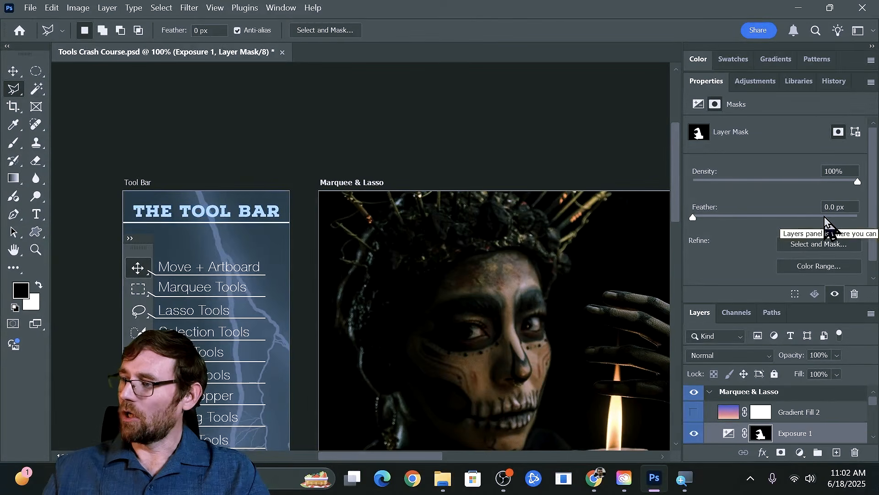
- Brighten the masked face area by setting the adjustment's exposure to +2.06, keeping the offset at 0.0000
left_click(728, 433)
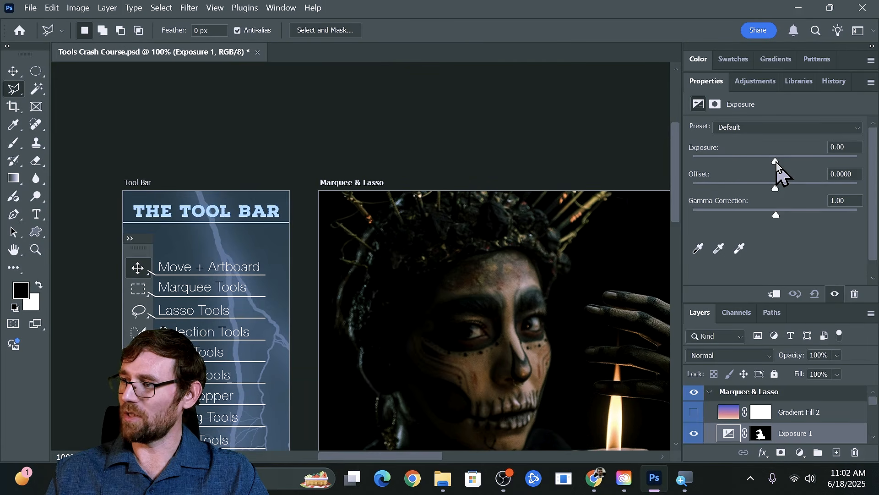
left_click_drag(776, 162, 802, 164)
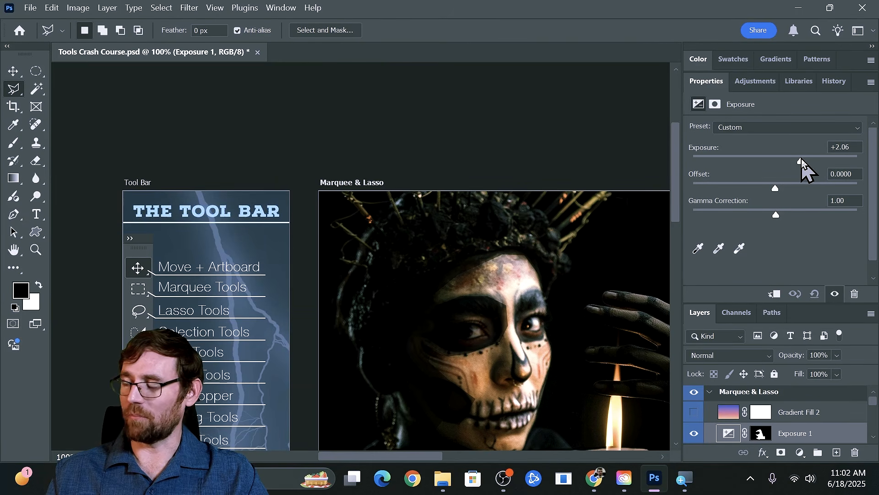
left_click_drag(775, 188, 777, 188)
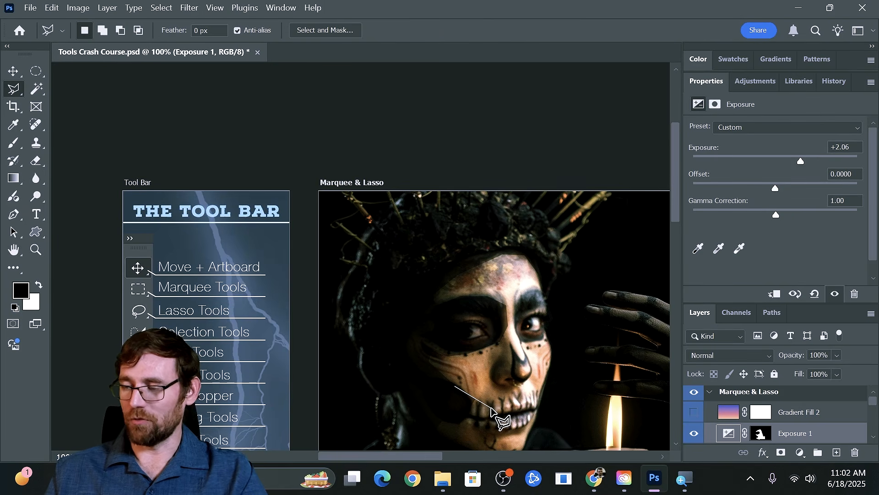
- Inspect the hard mask edge beside the eye up close, and set the Exposure layer mask's density to 99%
key("z")
left_click_drag(458, 384, 514, 408)
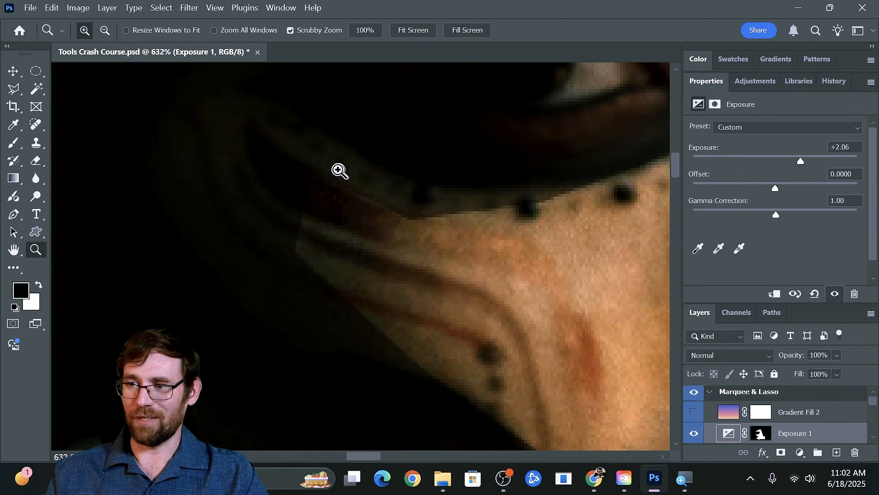
mouse_move(578, 261)
left_mouse_down()
mouse_move(523, 269)
mouse_move(539, 269)
mouse_move(494, 251)
mouse_move(412, 274)
left_mouse_up()
key("l")
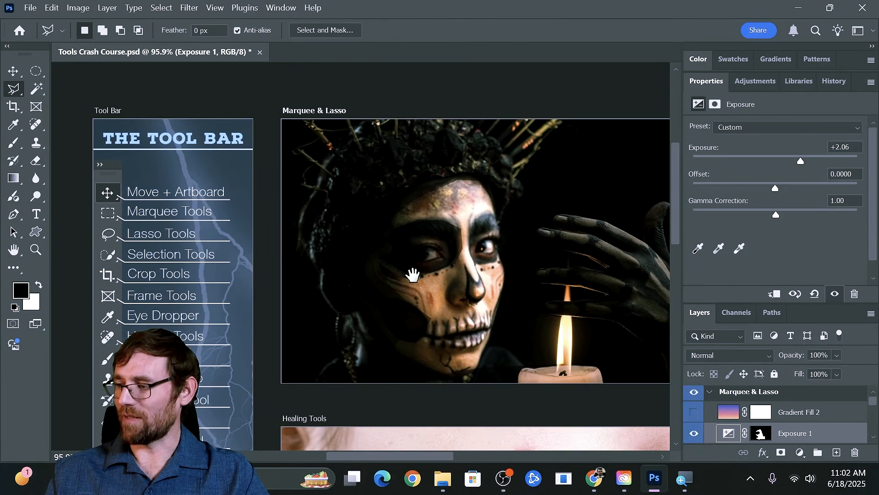
left_click(761, 435)
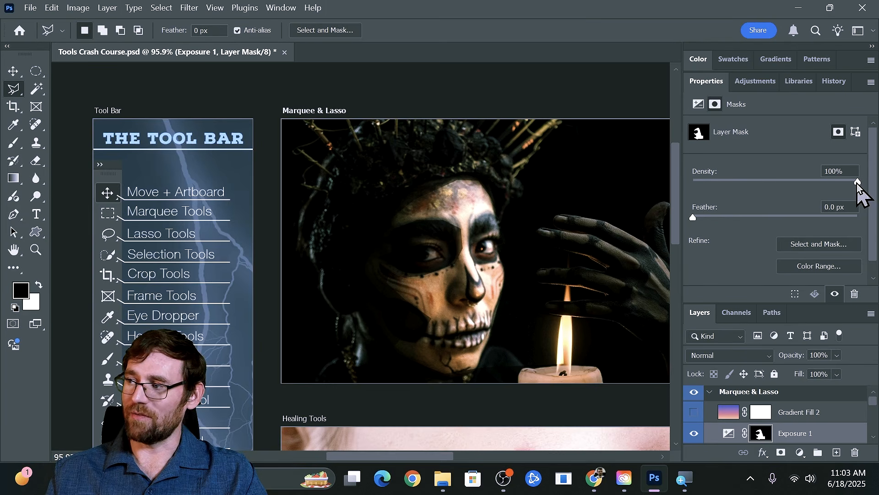
mouse_move(858, 181)
left_mouse_down()
mouse_move(795, 183)
mouse_move(857, 182)
left_mouse_up()
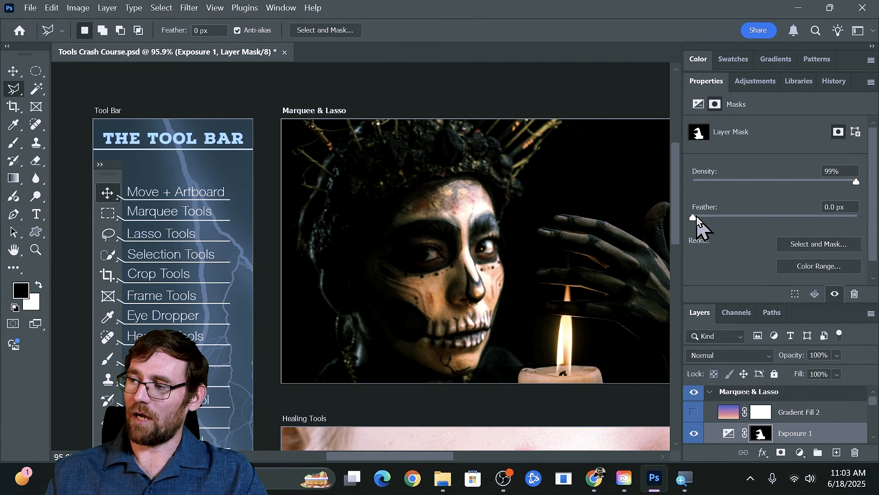
- Feather the Exposure mask by 7.3 px while viewing the mask alone, and compare the photo with the adjustment hidden and shown
left_click_drag(695, 216, 713, 216)
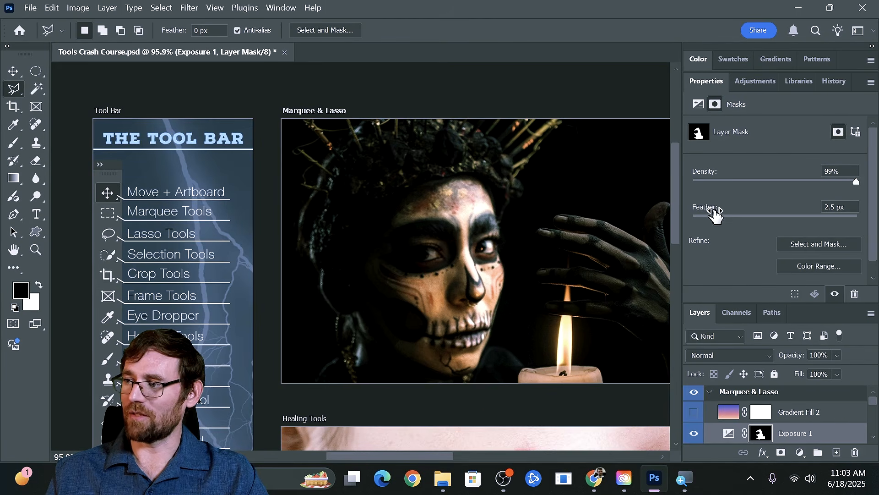
left_click_drag(715, 213, 667, 225)
left_click(762, 434, "alt")
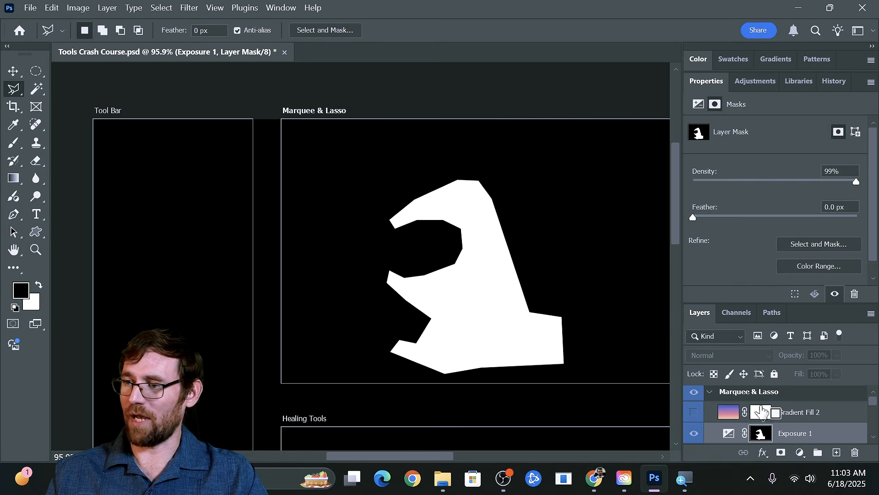
left_click_drag(695, 217, 744, 219)
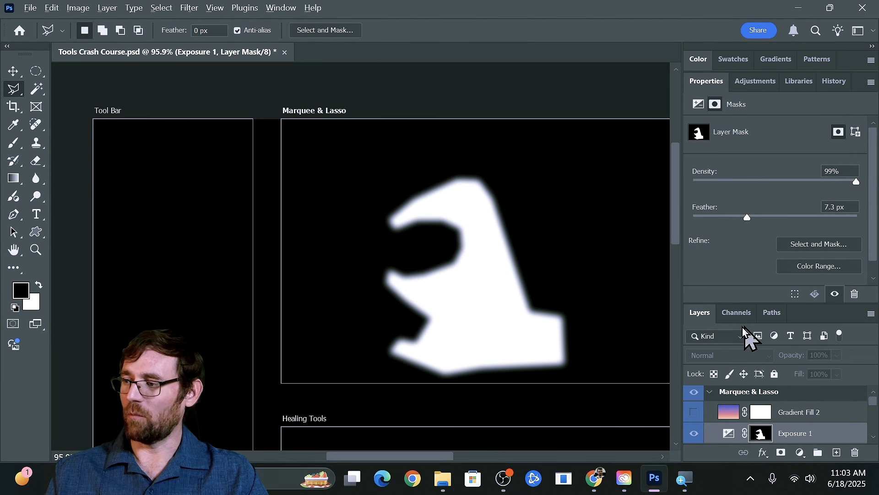
left_click(761, 433, "alt")
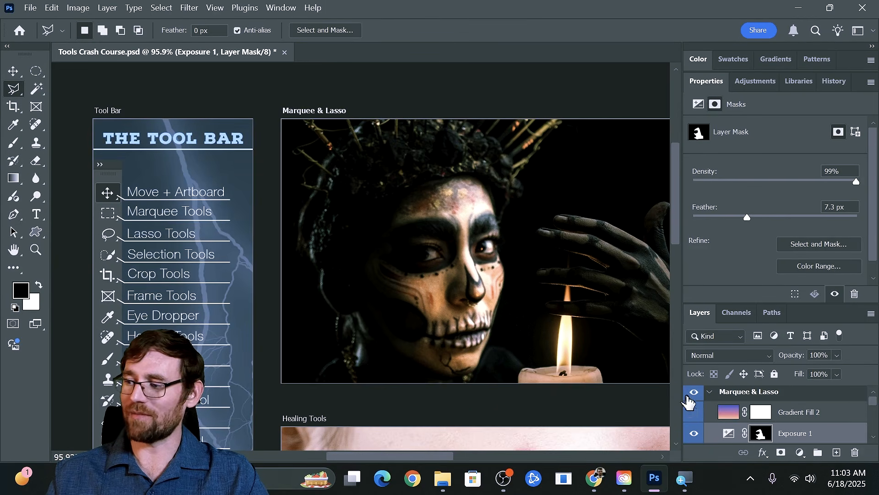
left_click(694, 433)
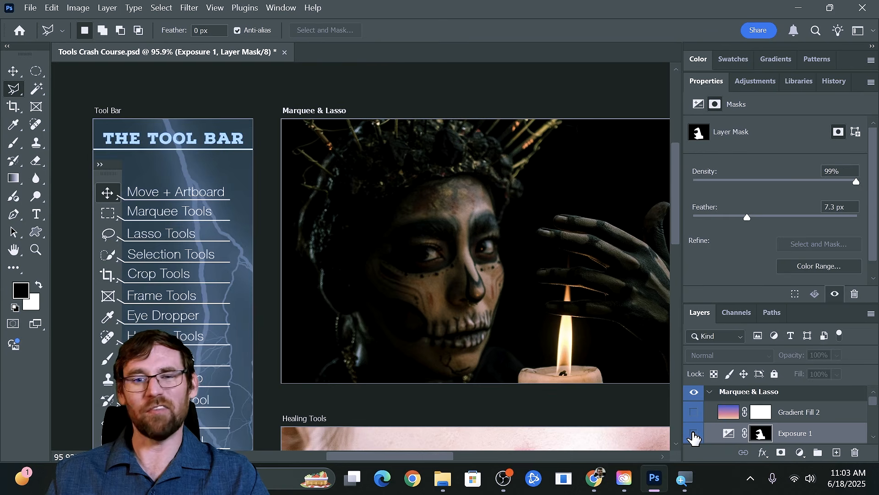
left_click(694, 433)
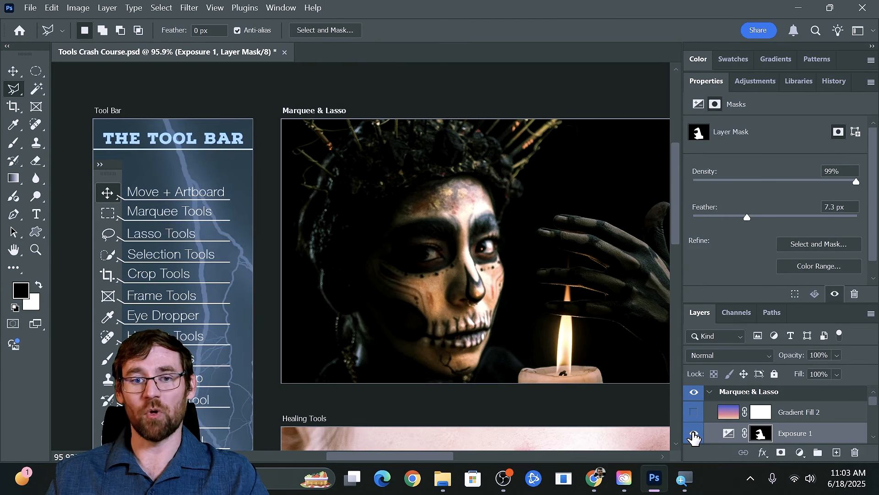
- Make the Gradient Fill 2 layer visible and set its blend mode to Hue
double_click(715, 81)
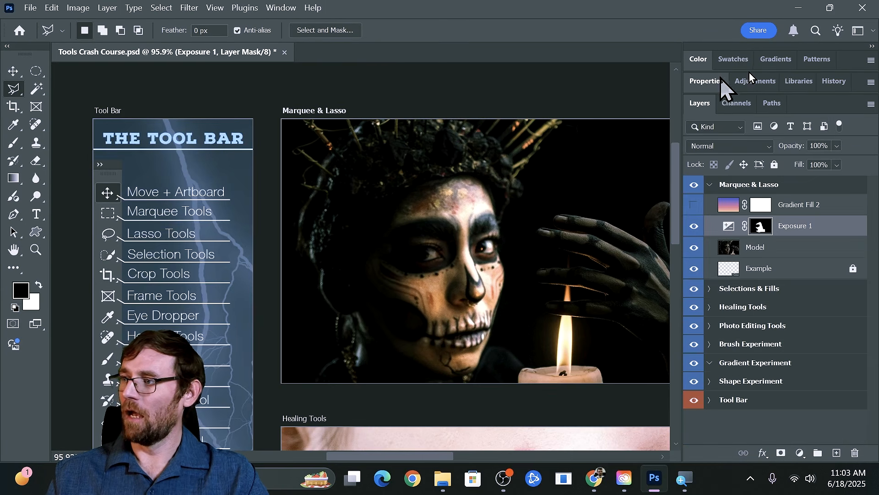
left_click(789, 209)
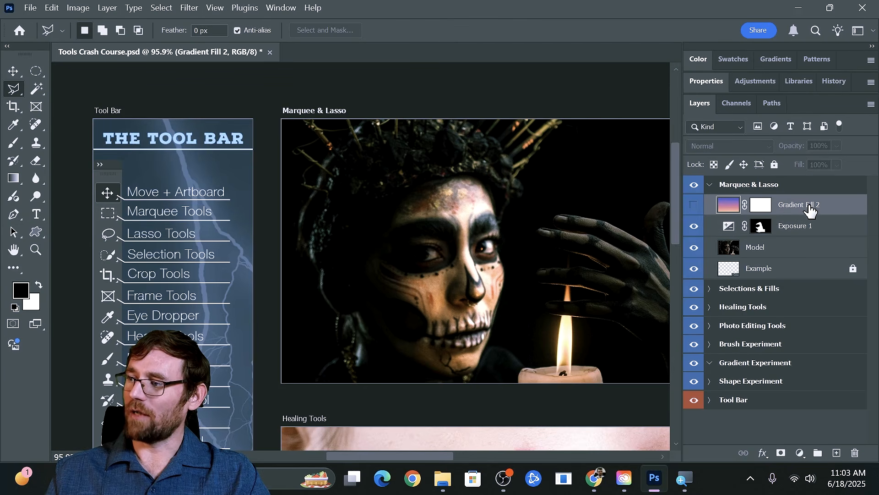
left_click(697, 208)
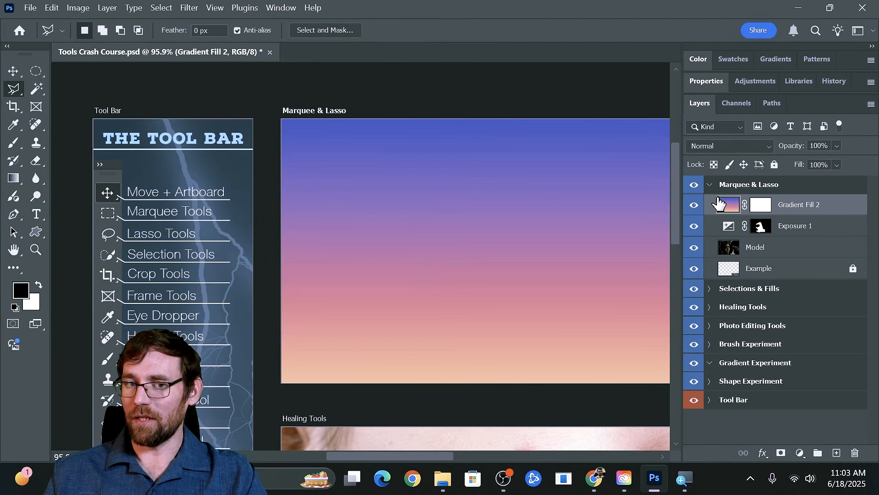
left_click(713, 147)
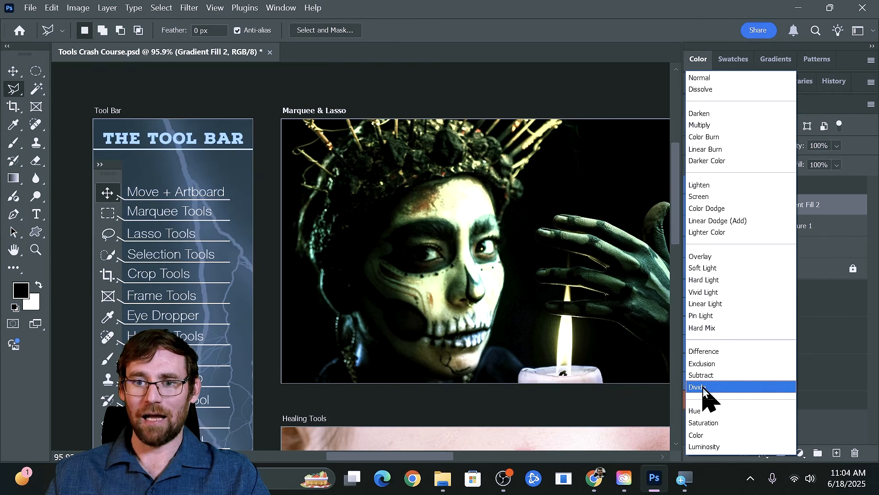
left_click(704, 411)
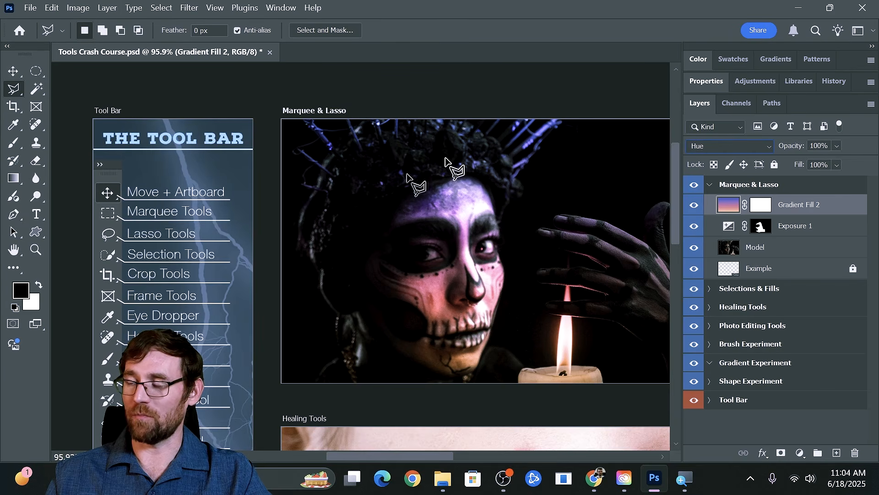
- Lock the whole Marquee & Lasso artboard and collapse its layer list
key("space")
left_click_drag(584, 208, 247, 201)
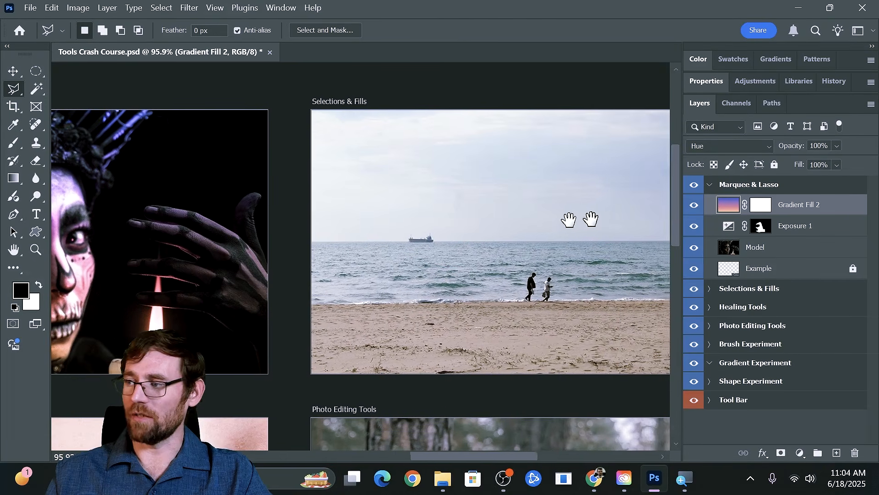
left_click_drag(596, 221, 523, 225)
left_click(747, 186)
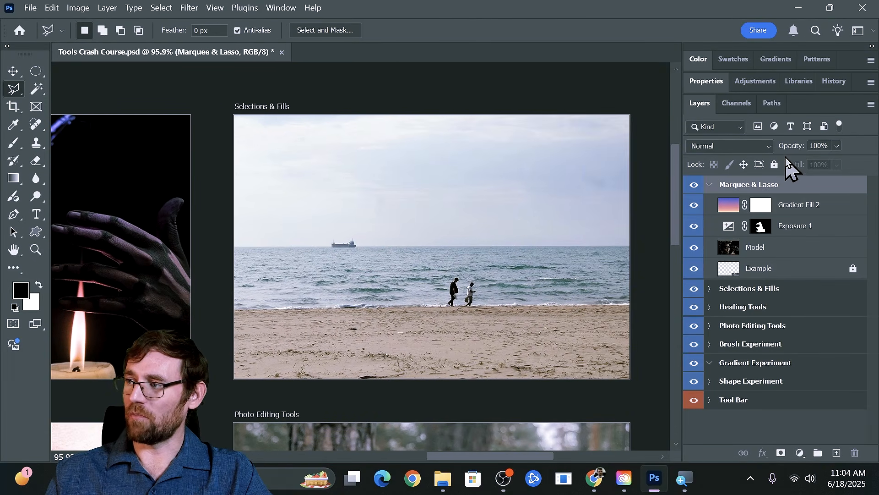
left_click(774, 165)
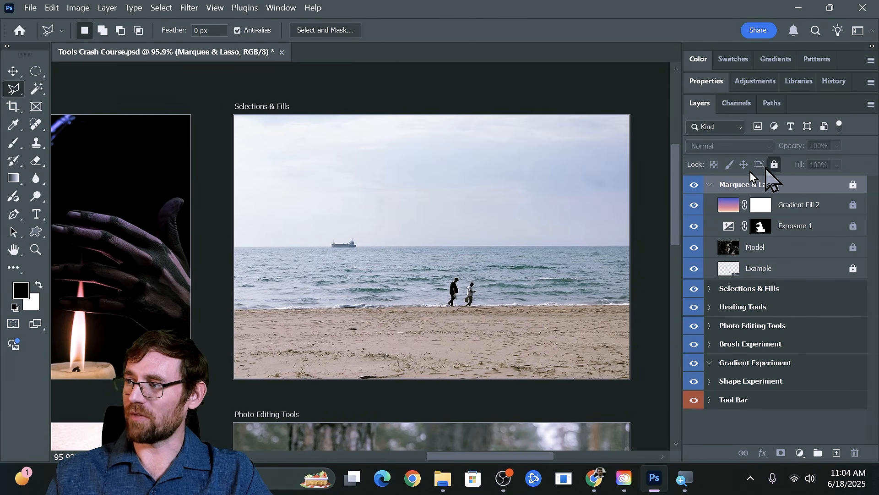
left_click(710, 185)
- Expand the Selections & Fills artboard, select its Beach layer, and bring the beach photo into view
left_click(709, 204)
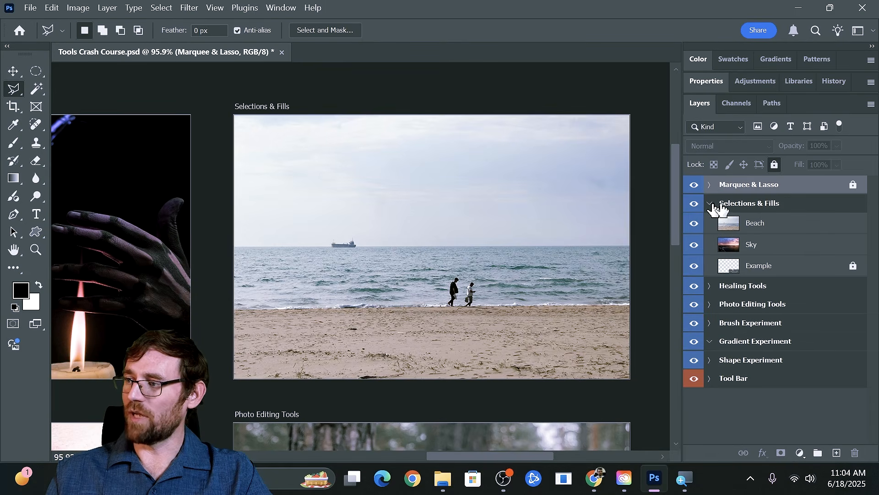
left_click(734, 208)
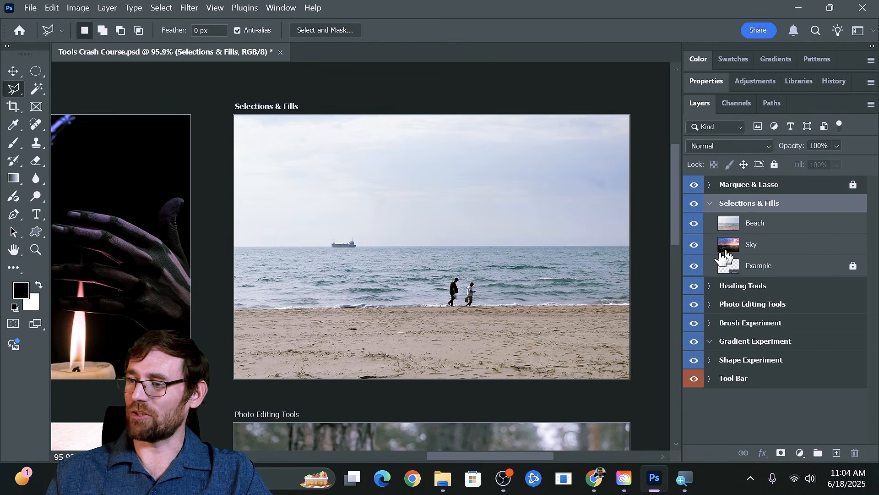
left_click(761, 229)
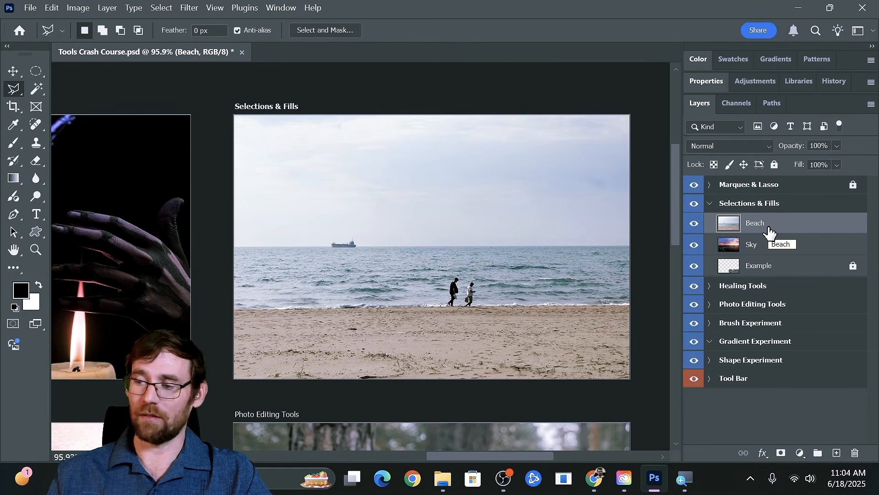
left_click_drag(483, 239, 437, 224)
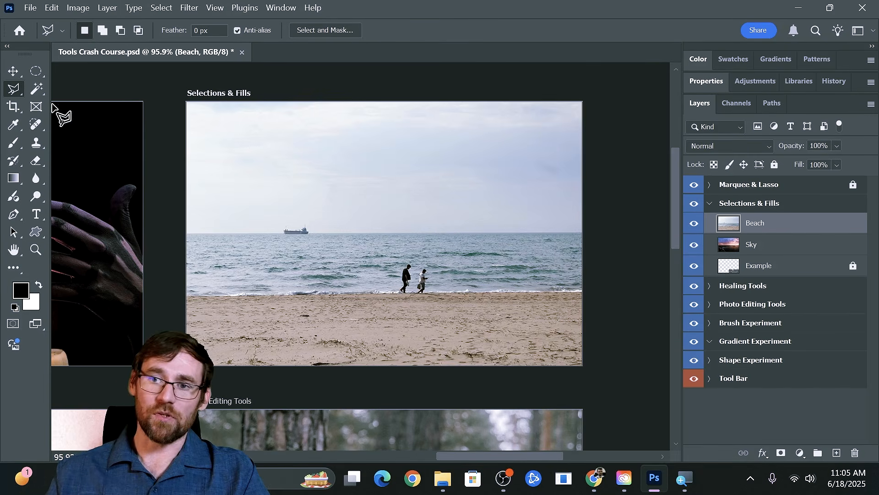
- Paint over the ship on the horizon with the Selection Brush at size 30, and switch to the Move tool to turn it into a selection
right_click(12, 89)
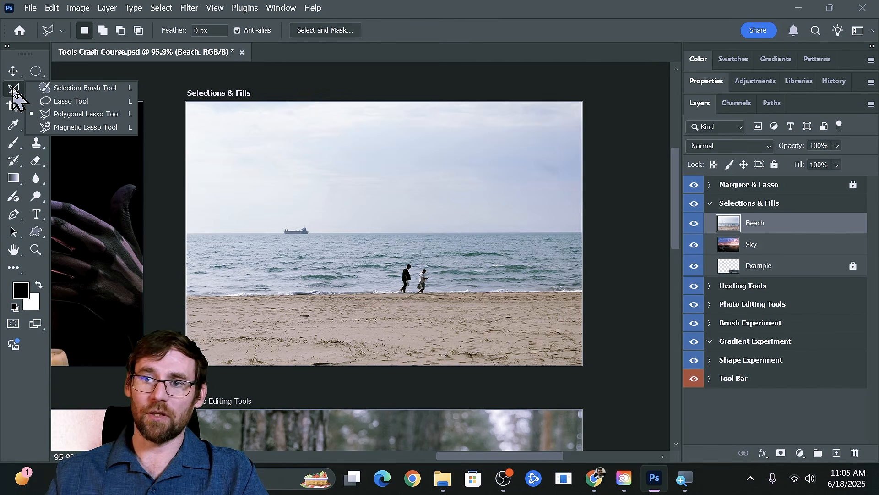
left_click(72, 90)
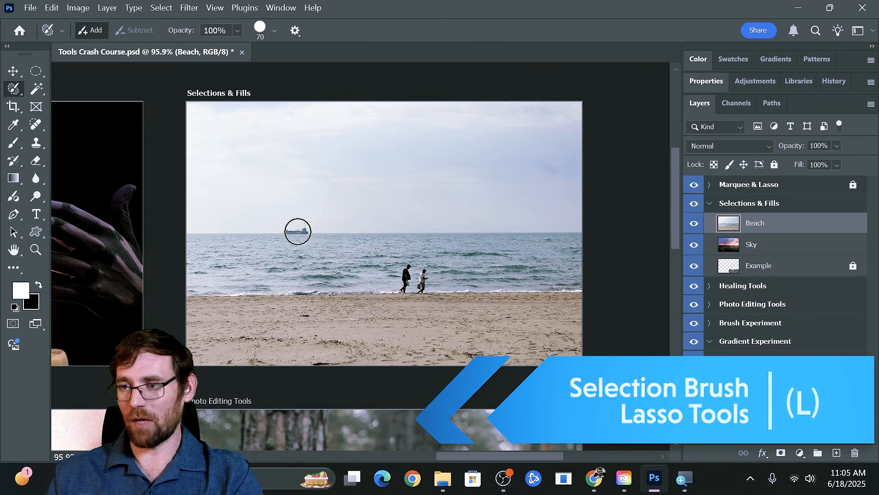
key("bracketleft")
key("bracketleft")
key("bracketleft")
key("bracketleft")
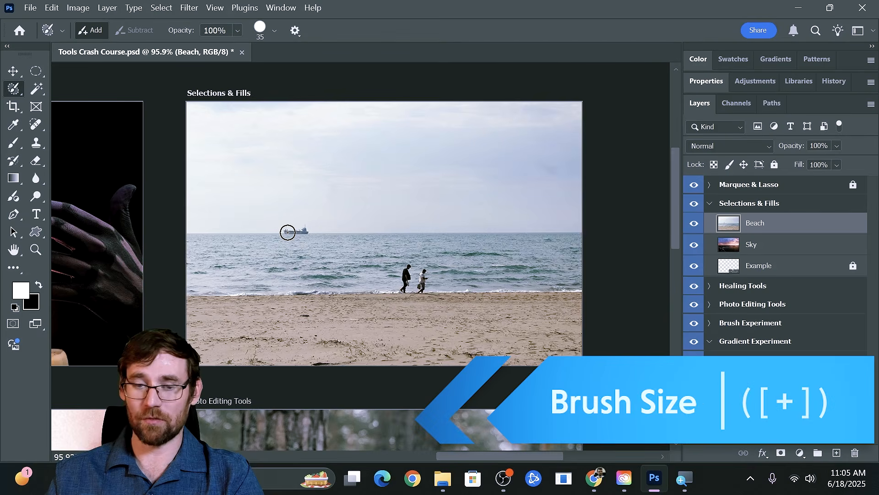
left_click_drag(287, 230, 314, 231)
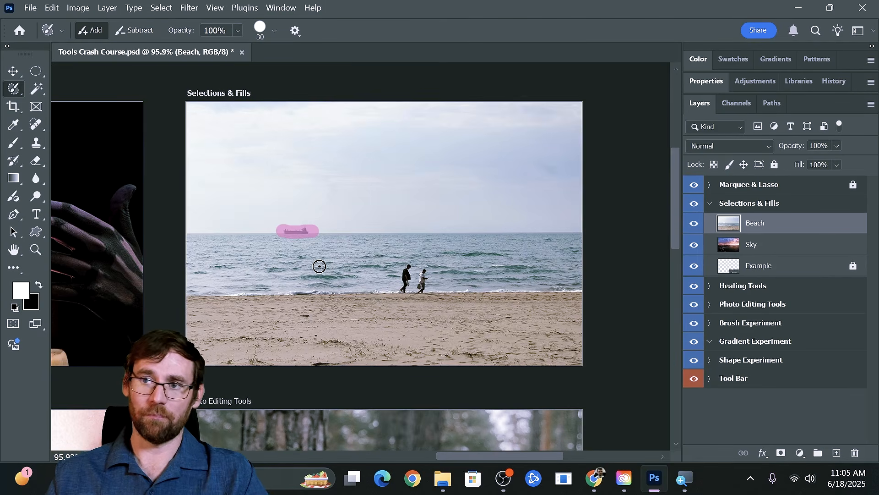
left_click(13, 71)
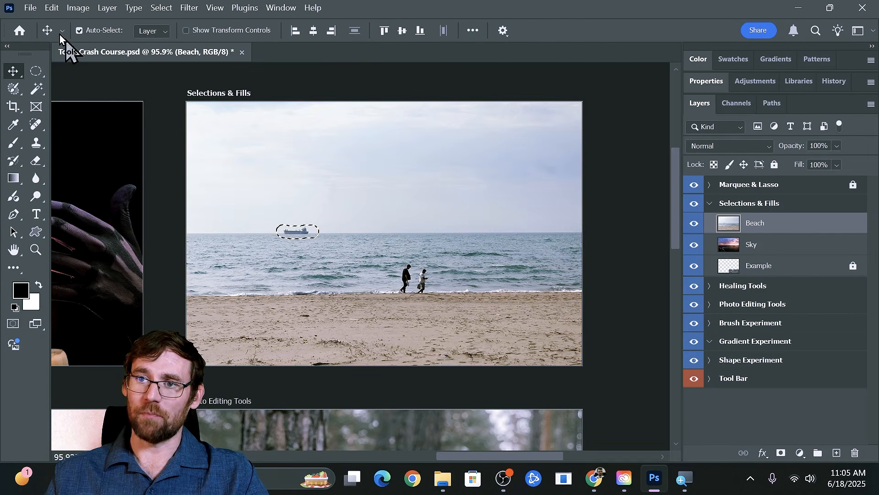
- Fill the ship selection on the Beach layer using Content-Aware contents in Normal mode at 100% opacity
left_click(51, 9)
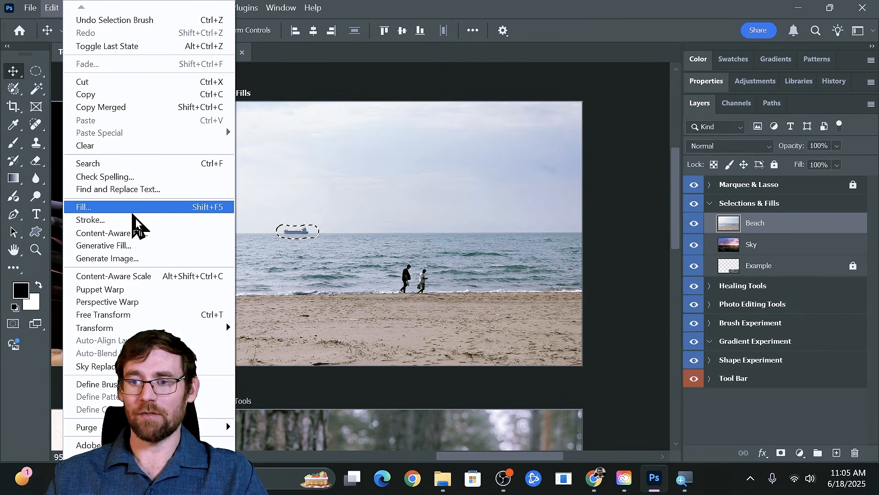
left_click(138, 210)
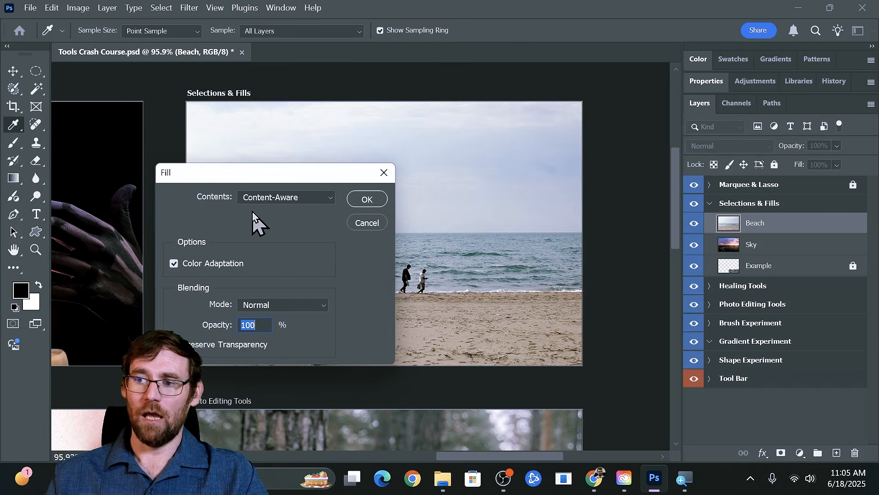
left_click(283, 199)
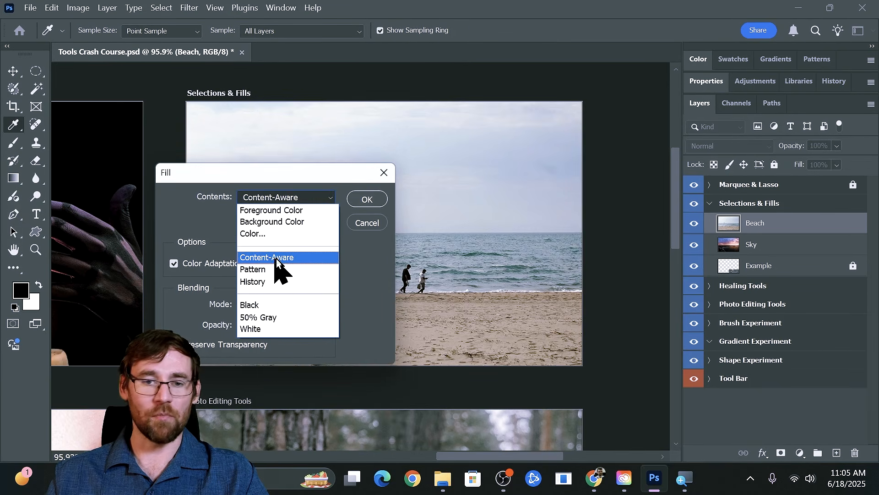
left_click(274, 258)
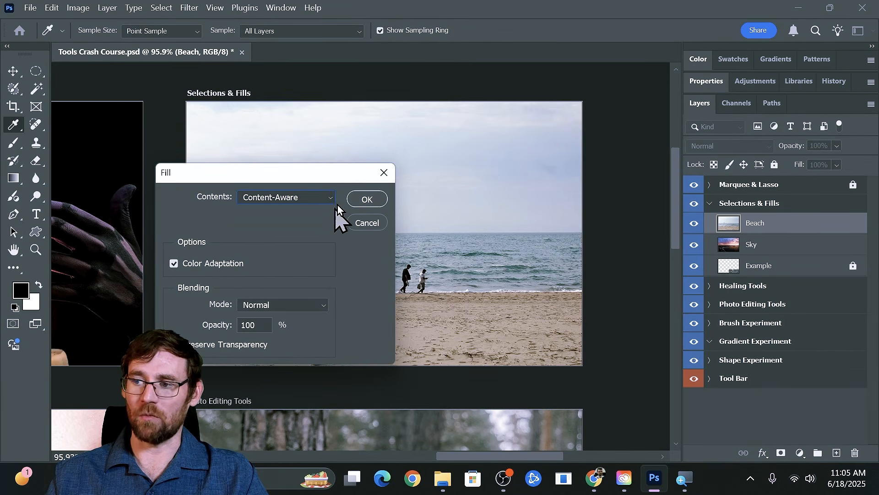
left_click(367, 200)
key("v")
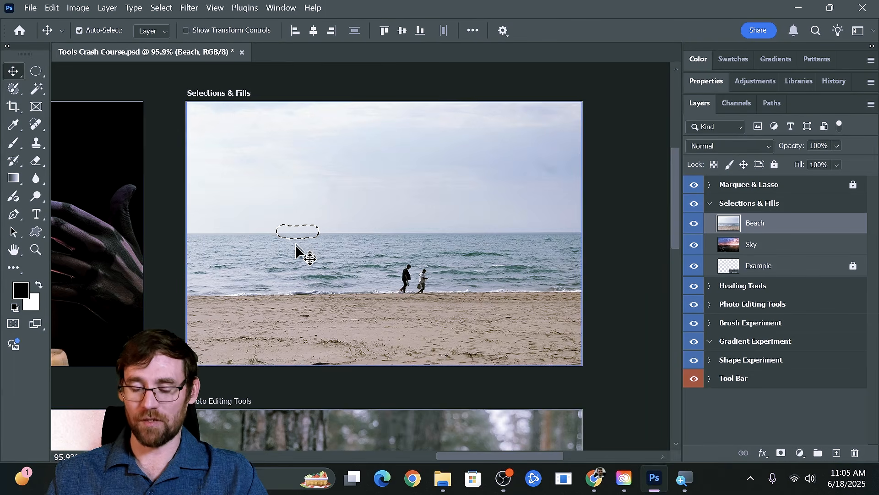
- Try deleting the selected area from the Beach layer, and undo back to the original ship with its selection active
key("Delete")
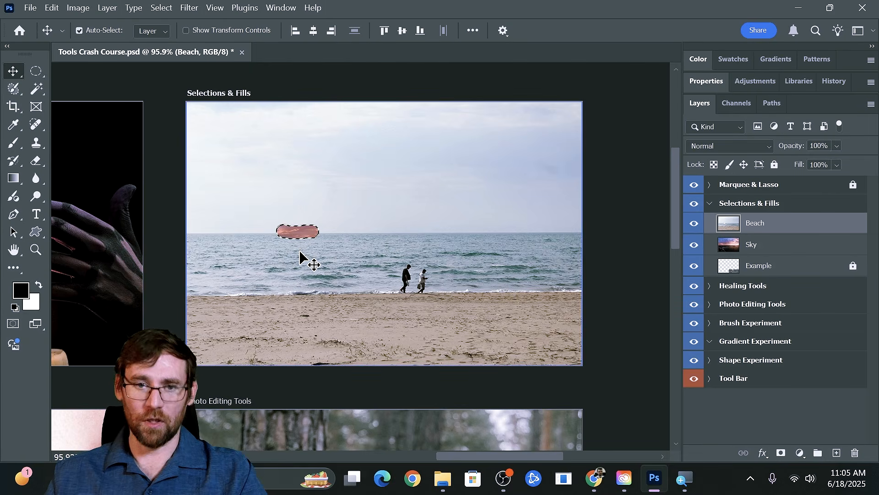
key("ctrl+z")
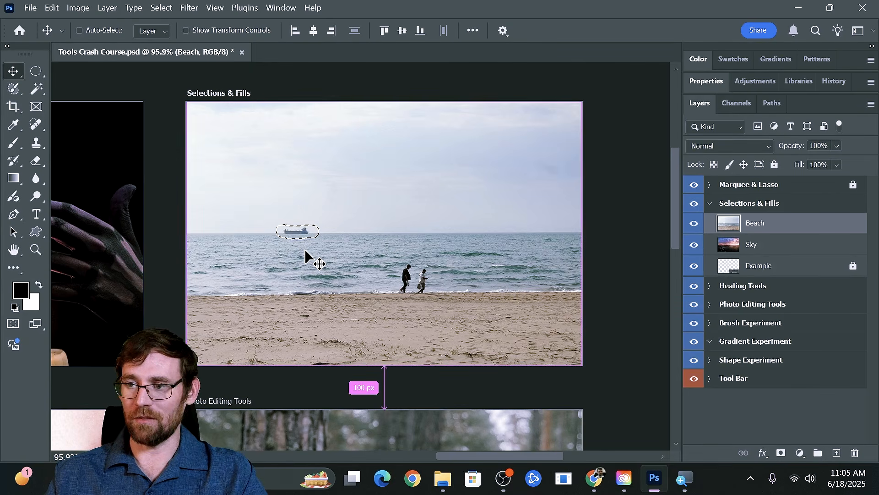
- Remove the ship from the horizon with a Content-Aware fill of the selection, and deselect
left_click(51, 8)
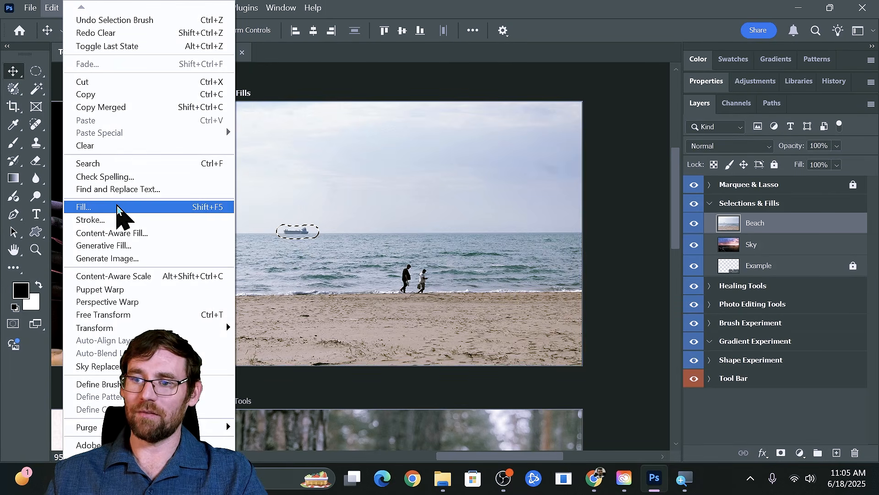
left_click(84, 204)
left_click(367, 199)
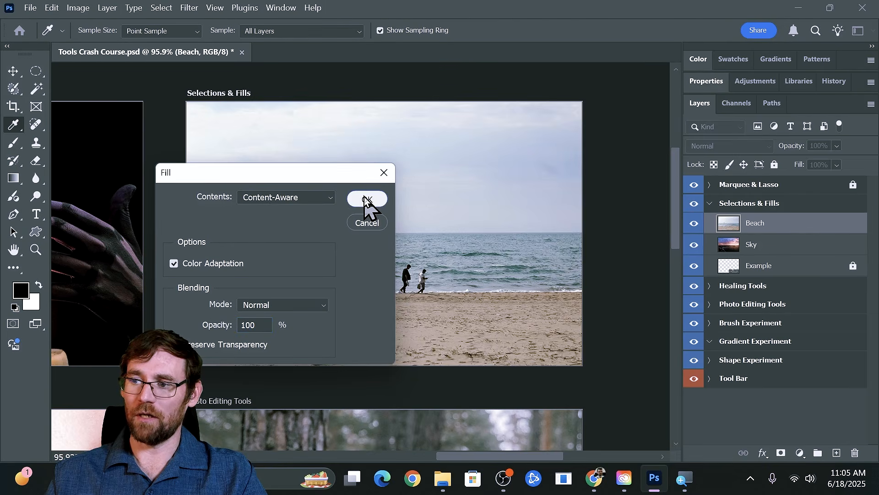
key("v")
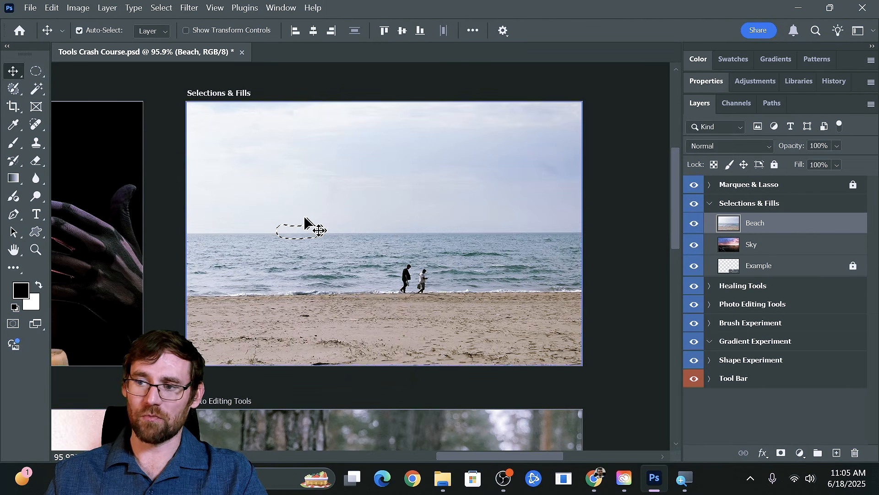
key("ctrl+d")
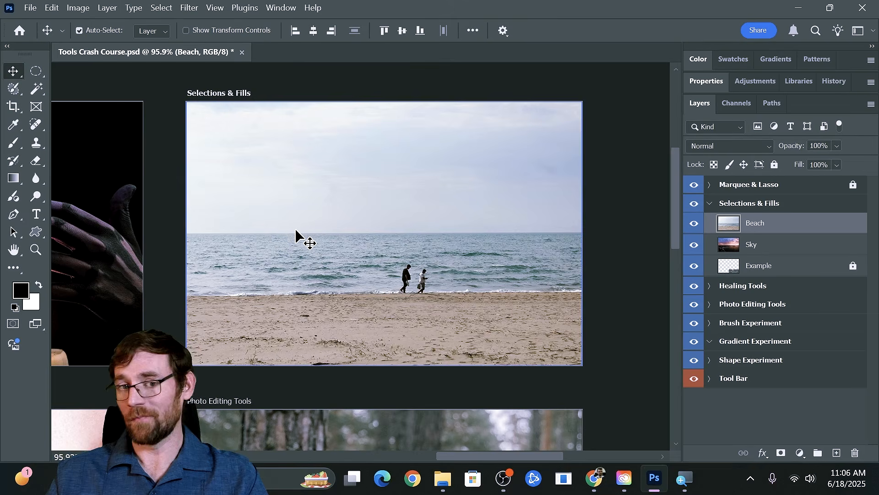
- Draw a freehand Lasso selection around the two people walking along the shoreline
left_click(18, 88)
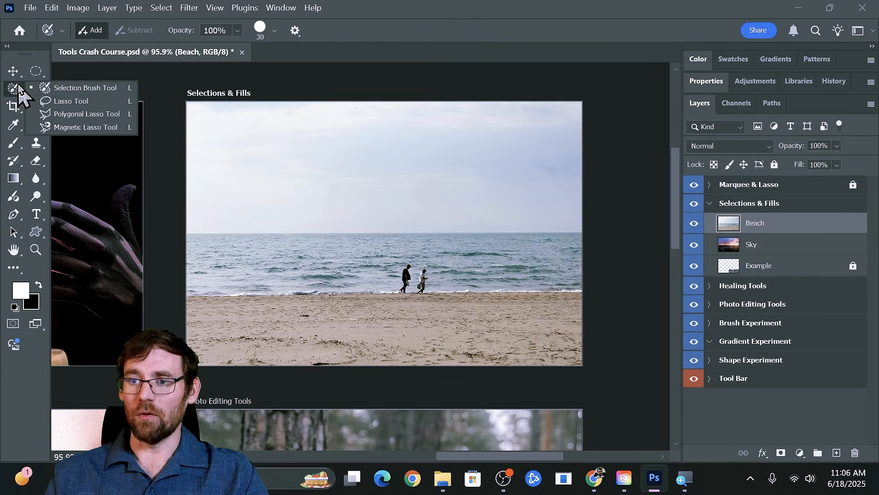
left_click(73, 102)
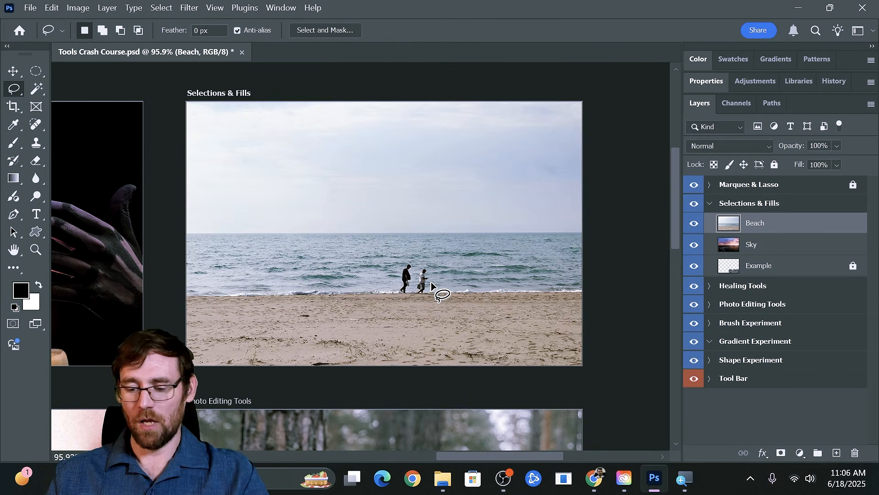
scroll(431, 285, "up", 5)
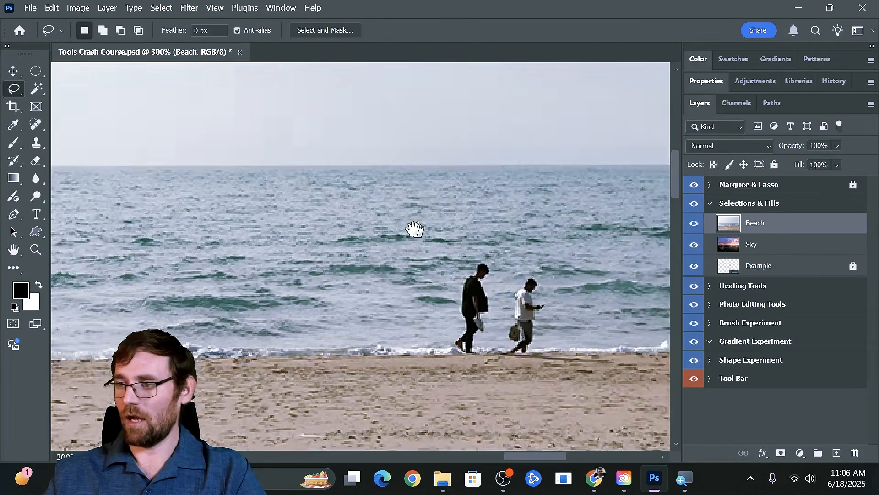
left_click_drag(505, 260, 329, 213)
mouse_move(375, 256)
left_mouse_down()
mouse_move(334, 208)
mouse_move(297, 204)
mouse_move(265, 231)
mouse_move(260, 269)
mouse_move(274, 316)
mouse_move(323, 338)
mouse_move(366, 322)
mouse_move(371, 257)
left_mouse_up()
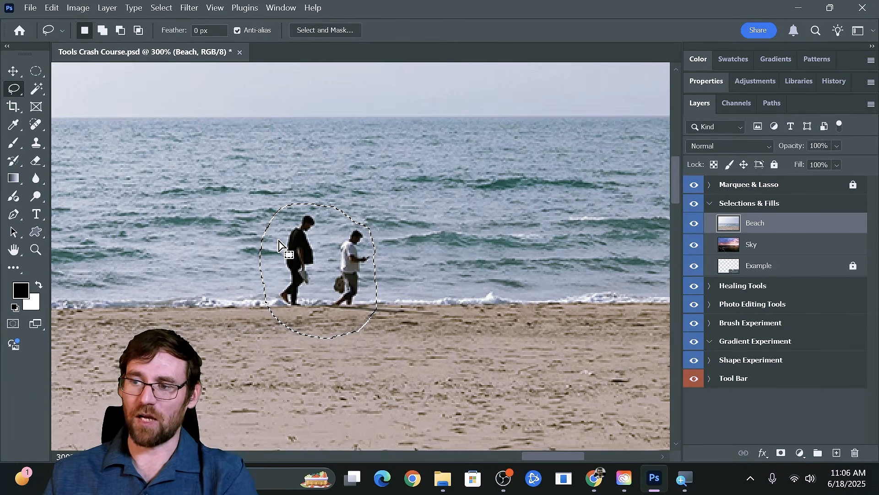
- Replace the two walking people with a Content-Aware fill of the lasso selection, and deselect
left_click(50, 8)
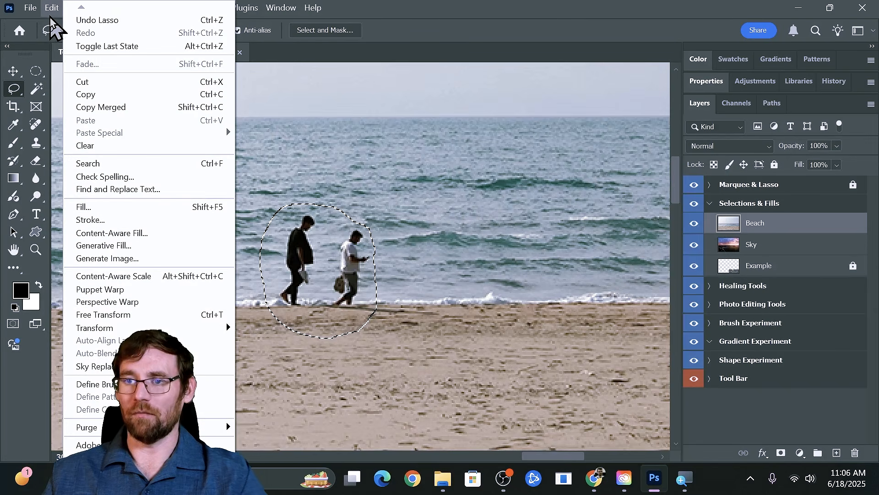
left_click(116, 209)
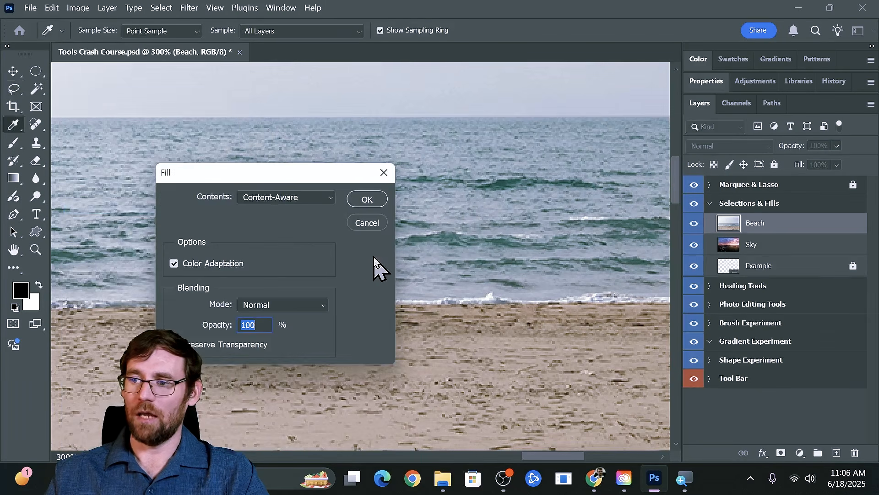
left_click(373, 203)
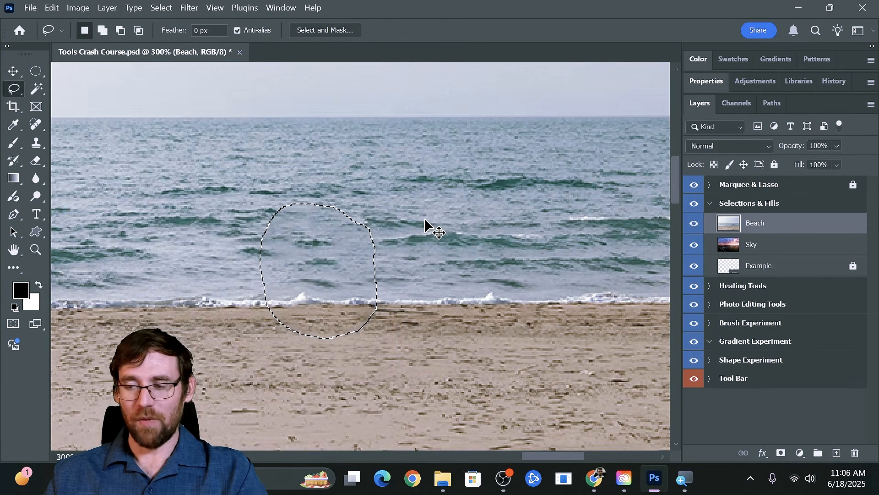
key("ctrl+d")
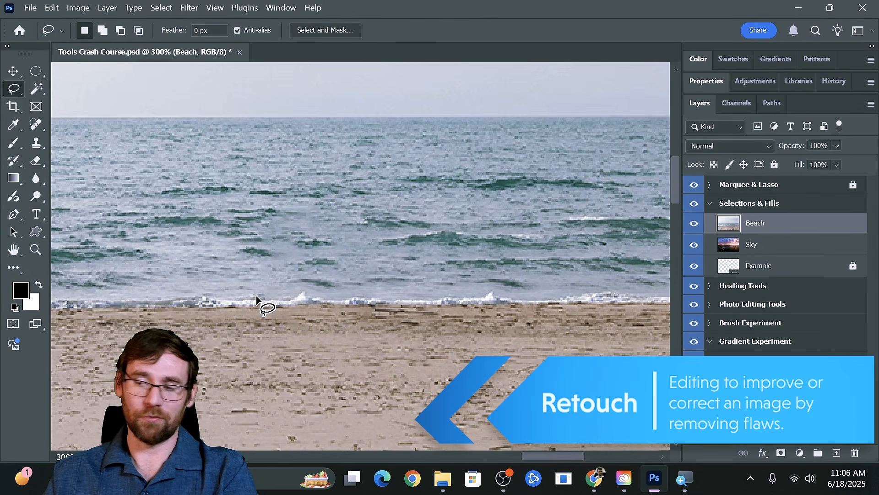
- Select the sea and sand from the horizon down to the photo's lower edge with the Rectangular Marquee tool
key("ctrl+minus")
key("ctrl+minus")
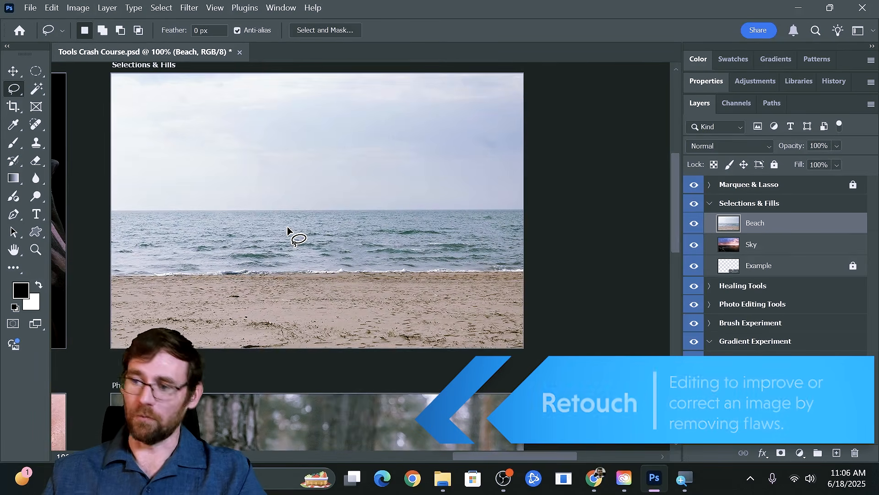
left_click_drag(233, 168, 257, 190)
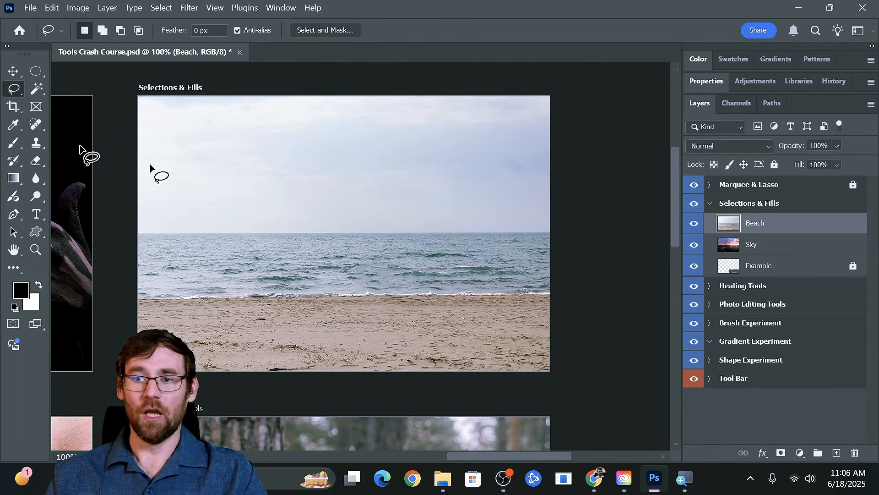
left_click(20, 88)
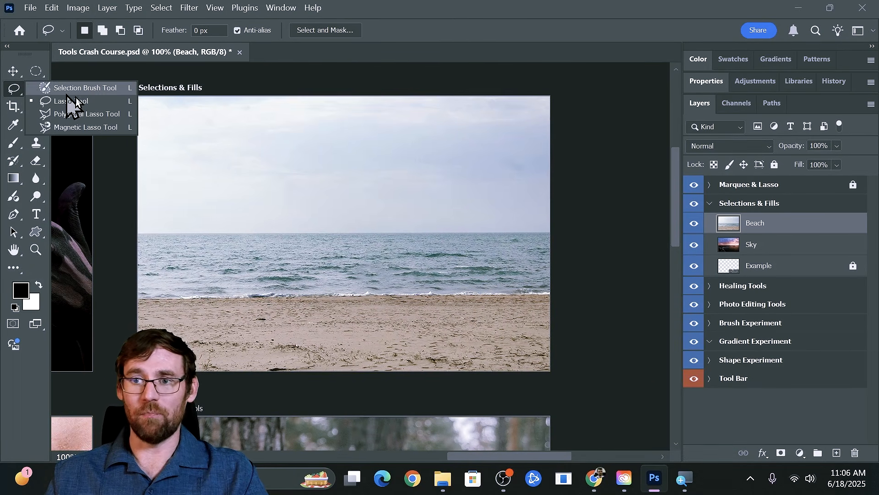
left_click(37, 71)
right_click(41, 77)
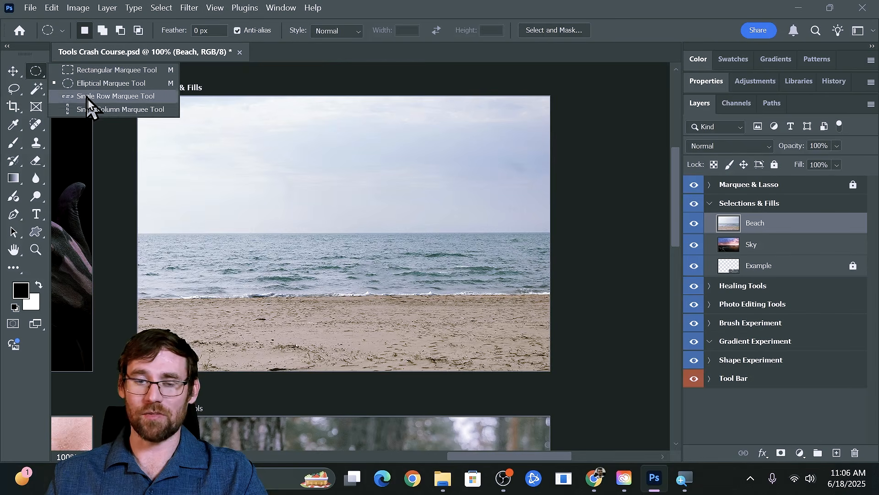
left_click(99, 72)
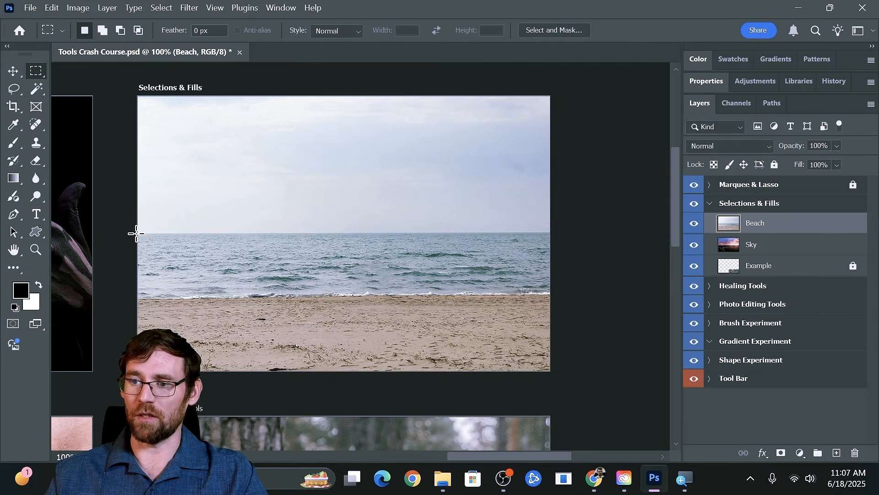
left_click_drag(136, 233, 570, 371)
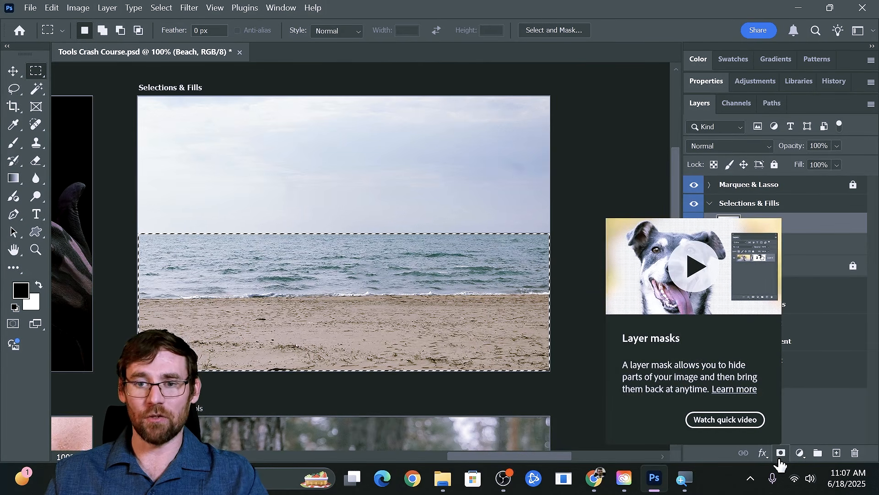
- Add a layer mask to the Beach layer from the selection, and toggle the layer's visibility off and on
left_click(781, 454)
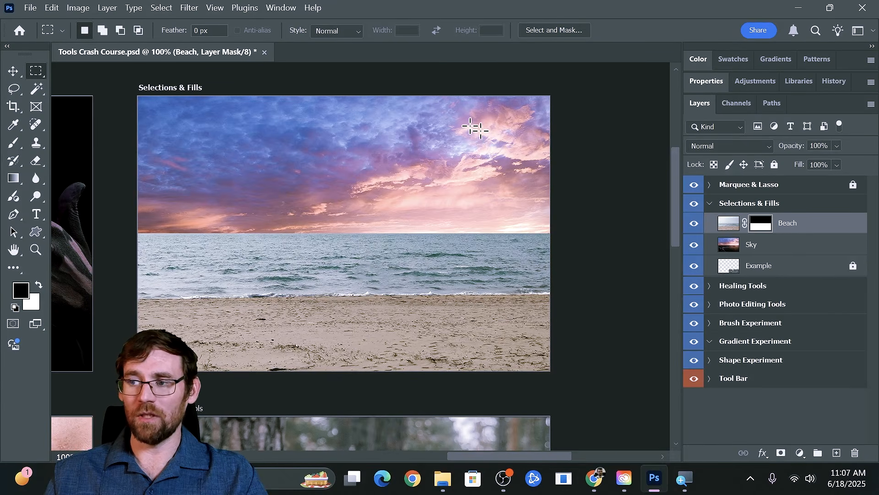
left_click(695, 224)
left_click(695, 224)
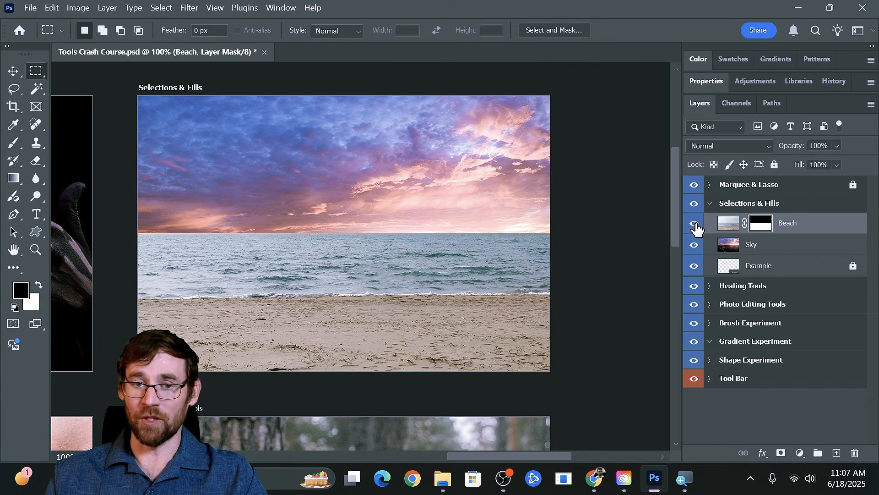
- Add a Color Balance adjustment layer directly above the Beach layer and enlarge the layer list
left_click(761, 251)
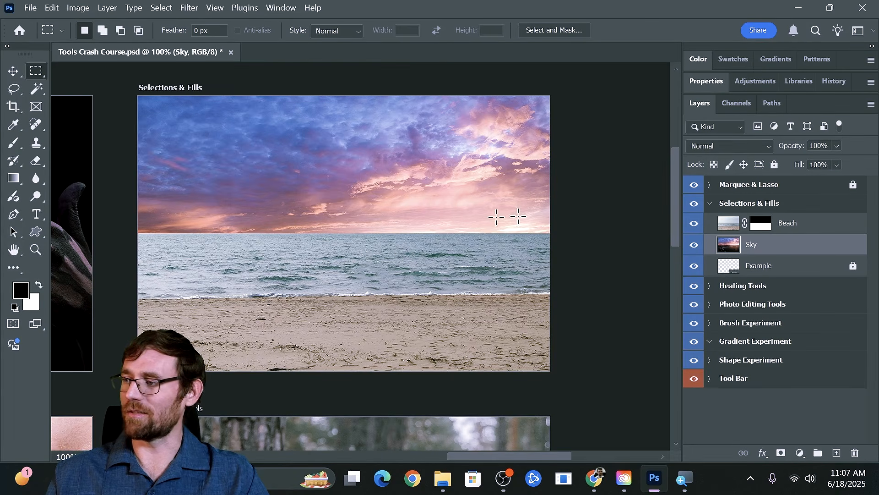
left_click(795, 227)
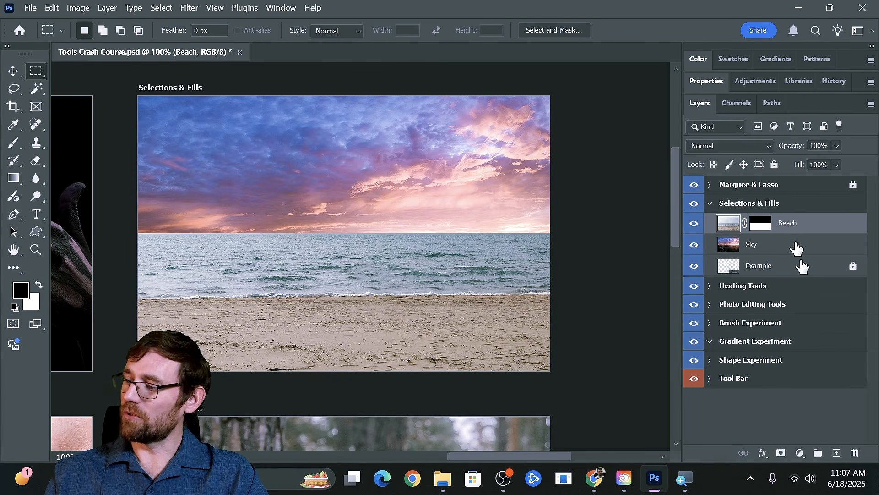
left_click(799, 453)
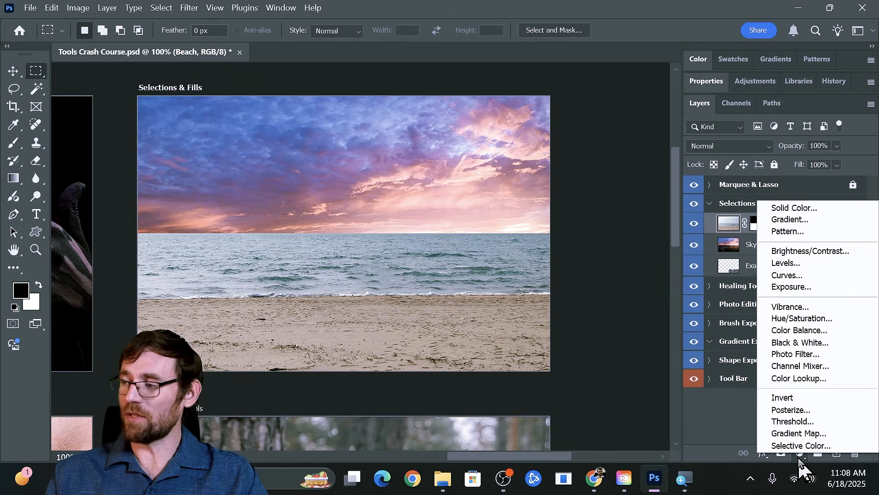
left_click(797, 332)
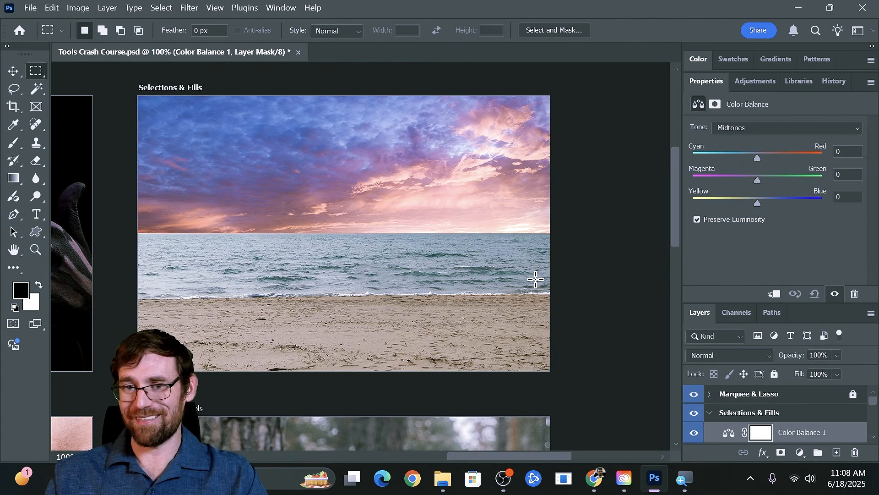
left_click_drag(791, 295, 790, 239)
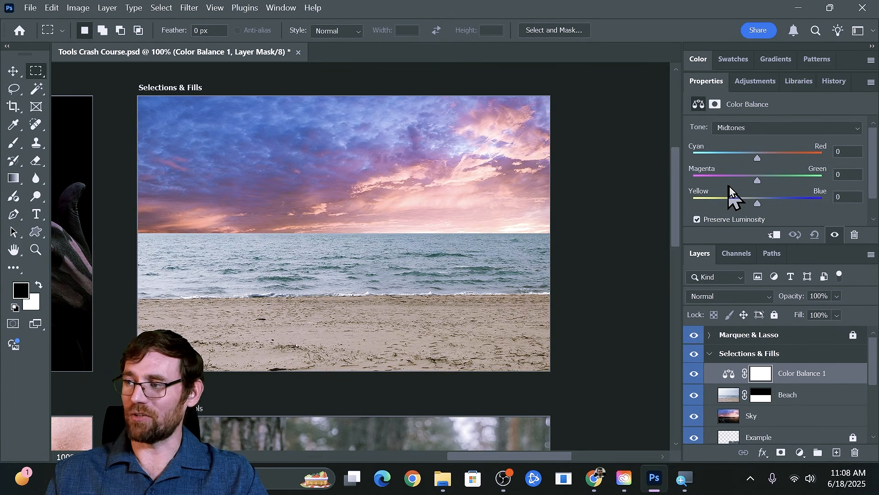
- Try the midtones' Yellow–Blue balance at -100, return it to +1, and clip the adjustment to the Beach layer
left_click_drag(742, 205, 675, 207)
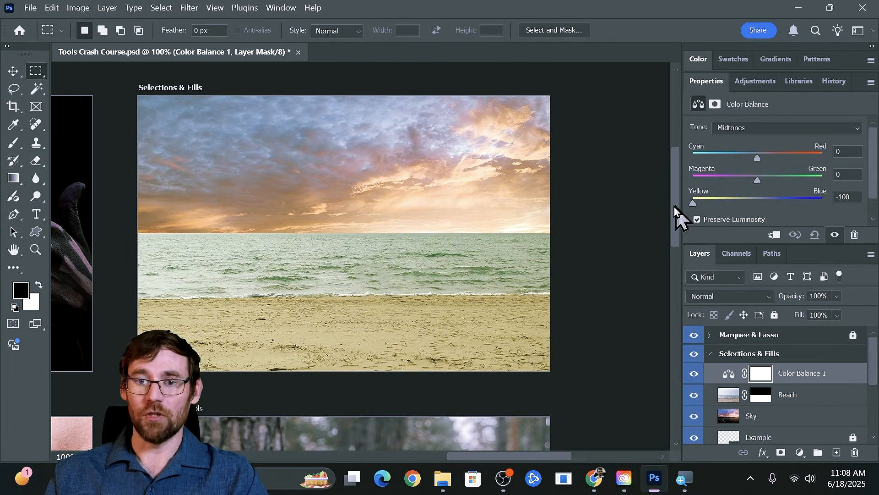
left_click_drag(693, 203, 760, 210)
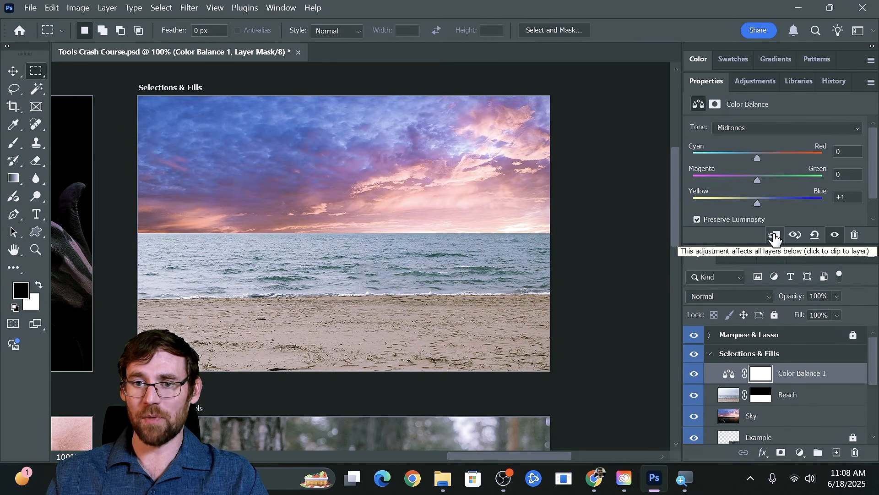
left_click(787, 378, "alt")
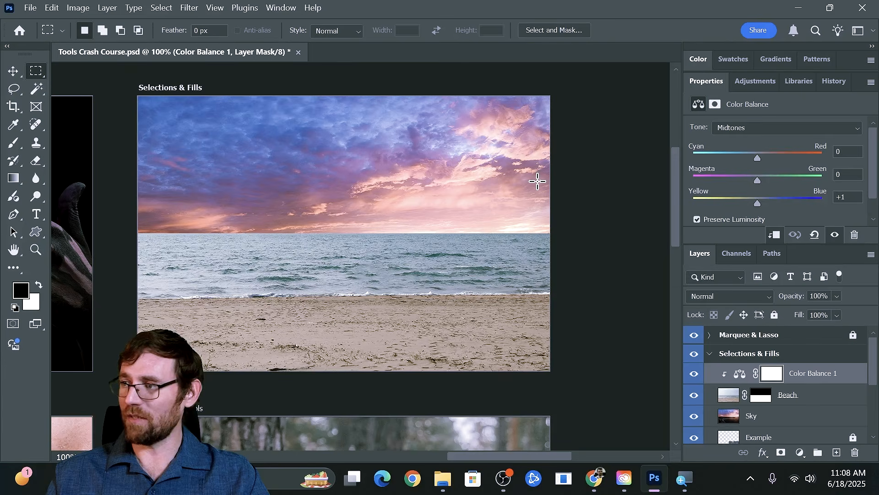
- Adjust the clipped Color Balance midtones to about -35 Cyan–Red, -74 Magenta–Green and +36 Yellow–Blue
left_click_drag(758, 158, 724, 153)
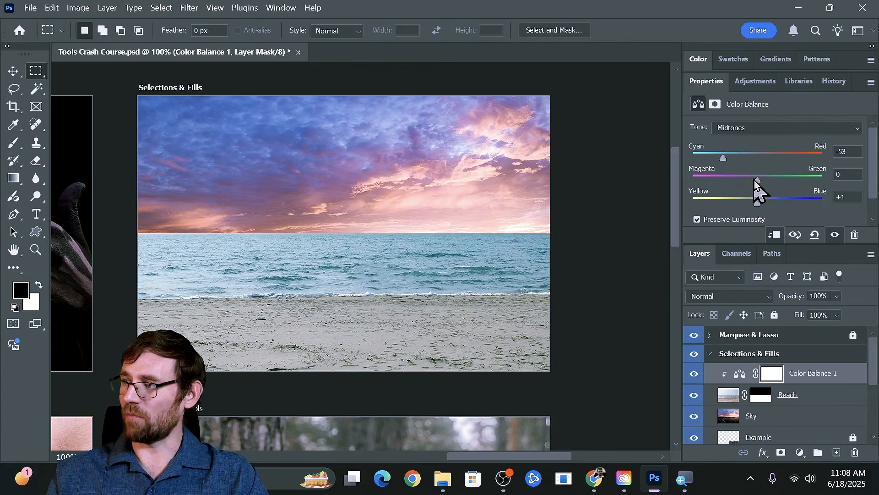
left_click_drag(757, 180, 700, 186)
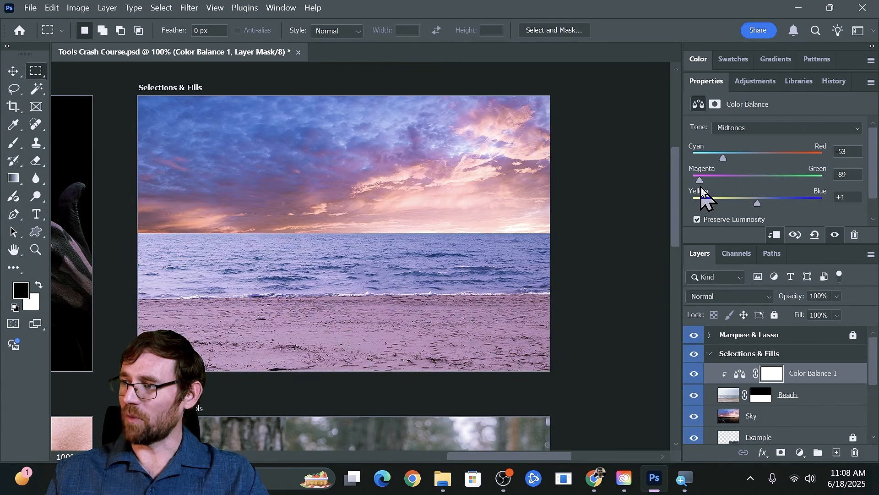
left_click_drag(758, 203, 779, 204)
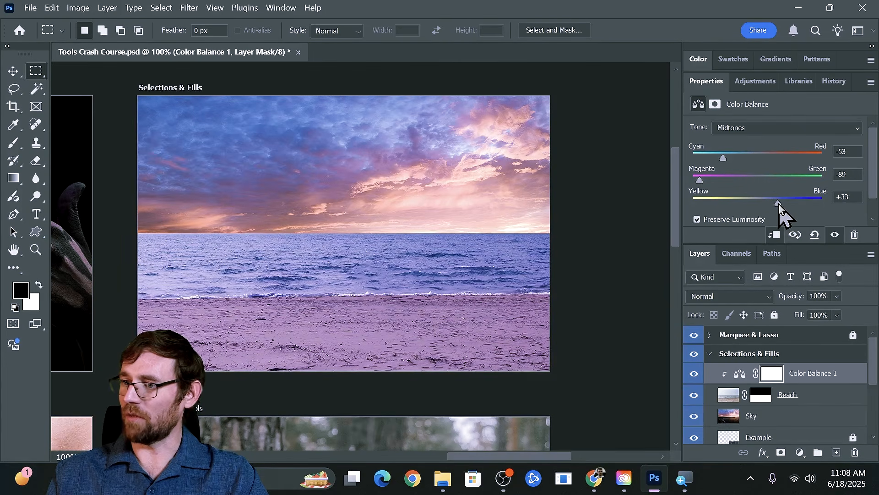
left_click_drag(701, 180, 735, 158)
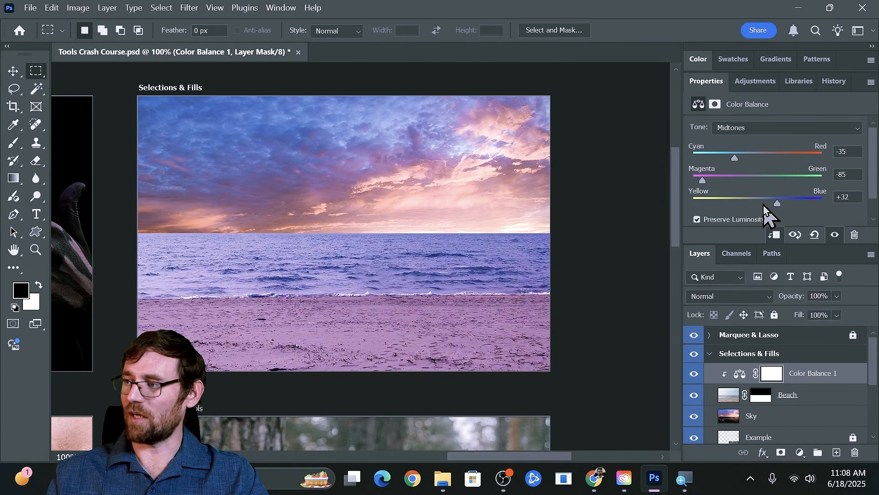
left_click_drag(777, 205, 780, 204)
left_click_drag(708, 180, 710, 180)
- Switch the Color Balance tone to Shadows and set Magenta–Green to -4
left_click(771, 128)
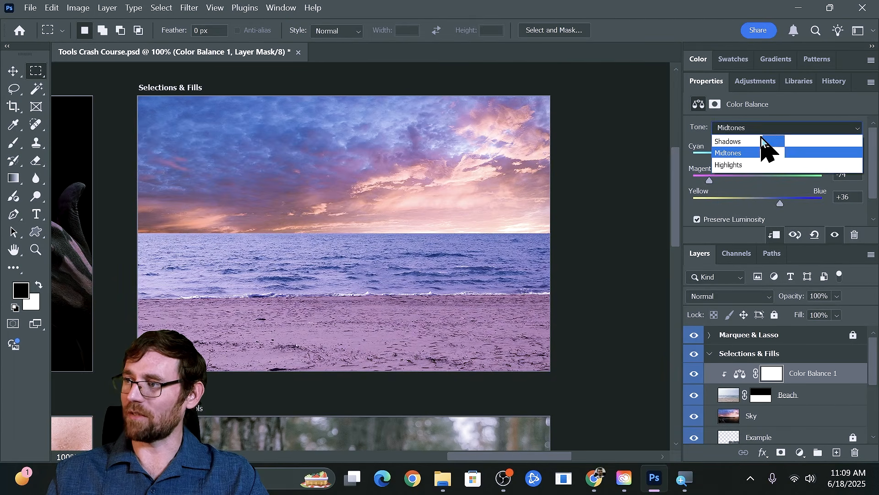
left_click(755, 141)
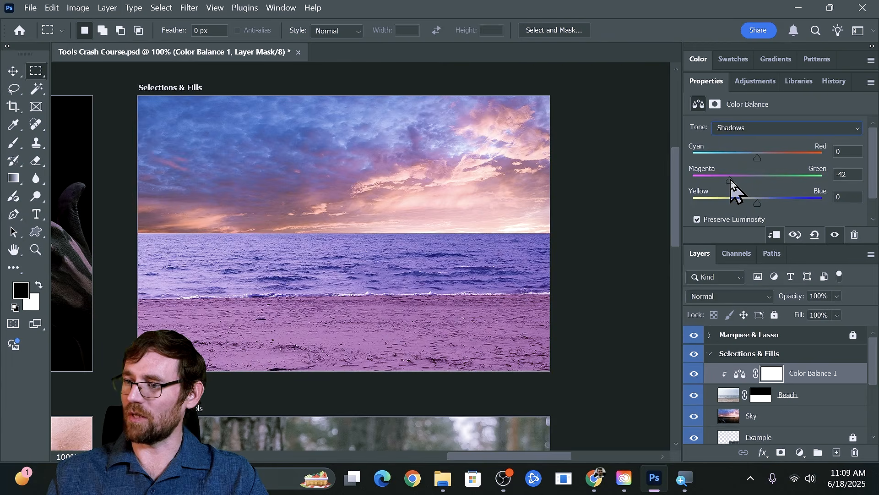
left_click_drag(735, 182, 756, 182)
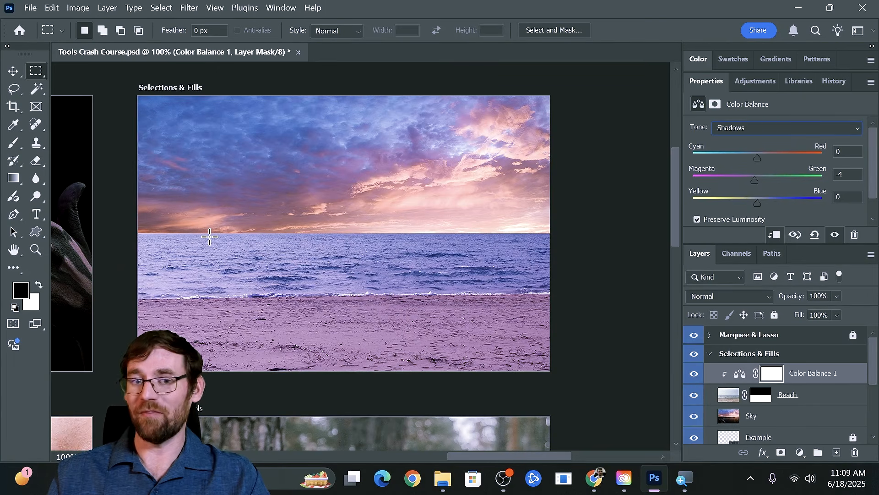
- Soften the Beach layer mask's edge by painting black along the horizon with a 40 px Soft Round brush at 0% hardness
left_click(760, 394)
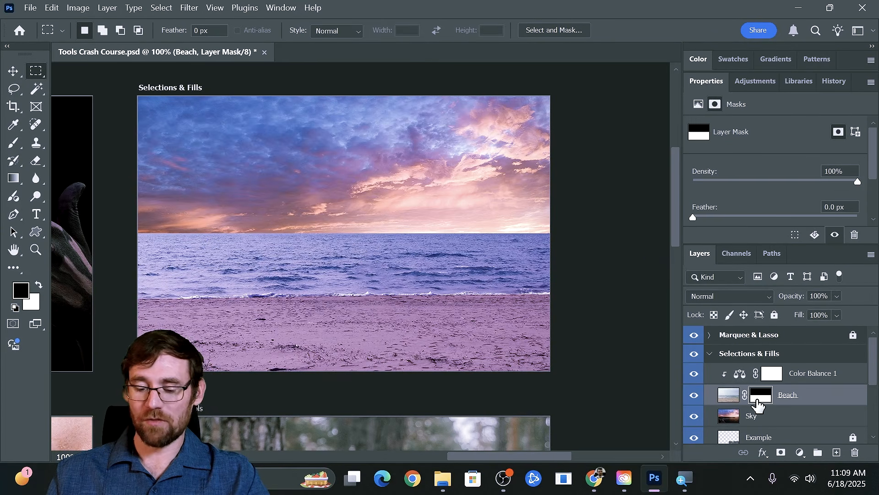
key("b")
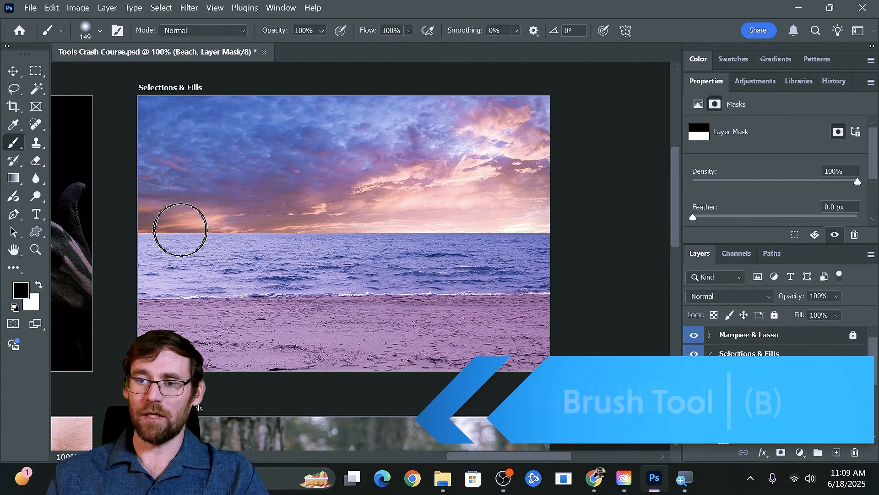
key("bracketleft")
key("bracketleft")
key("bracketleft")
key("bracketleft")
key("bracketleft")
key("bracketleft")
key("bracketleft")
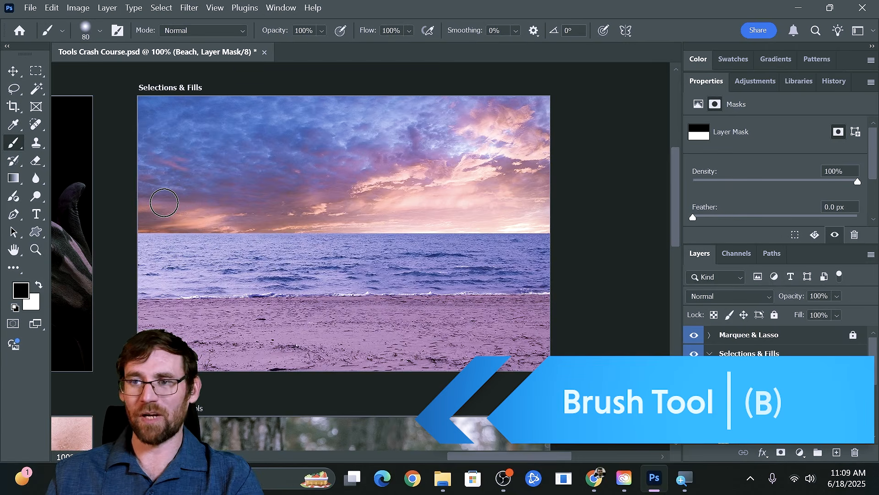
left_click(88, 32)
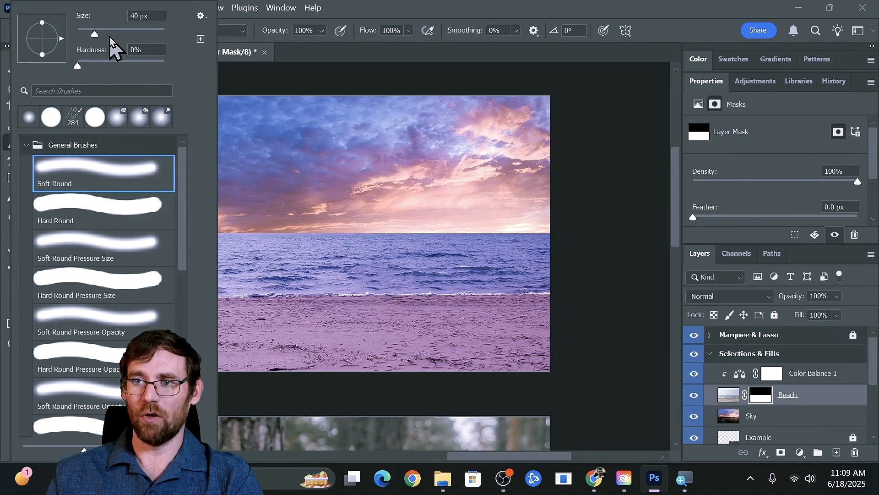
left_click(373, 17)
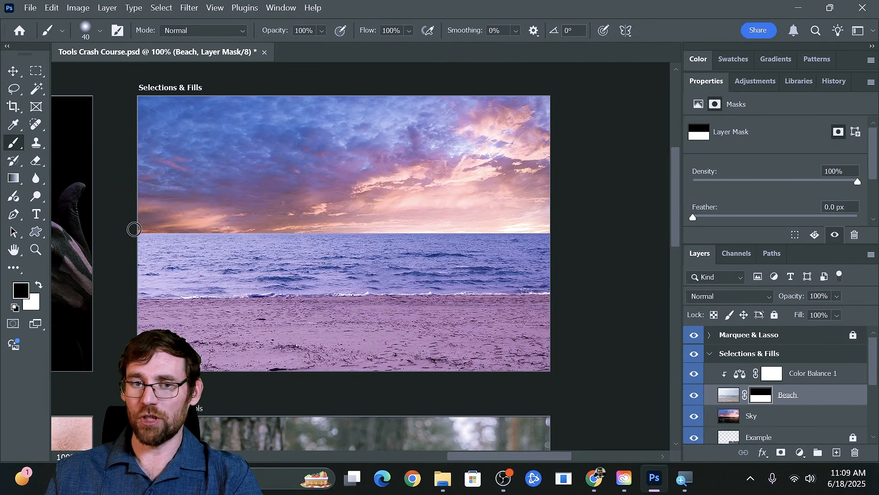
left_click_drag(134, 229, 591, 243)
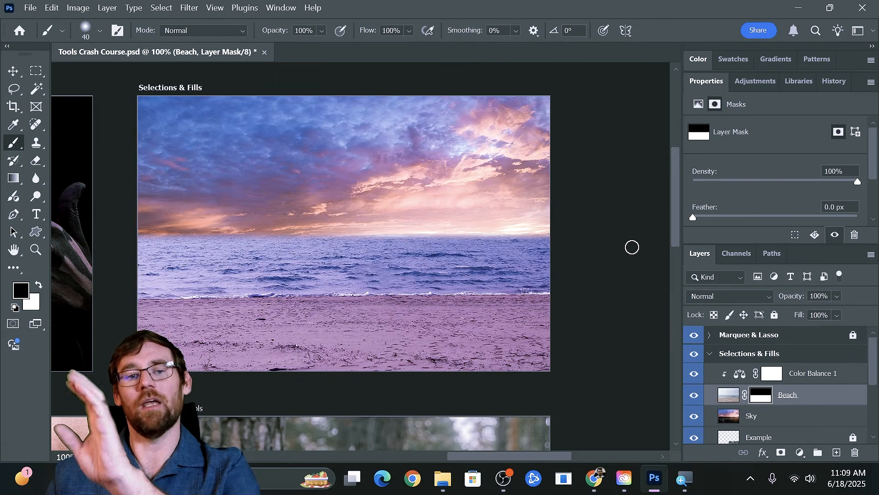
left_click(108, 8)
left_click(99, 31)
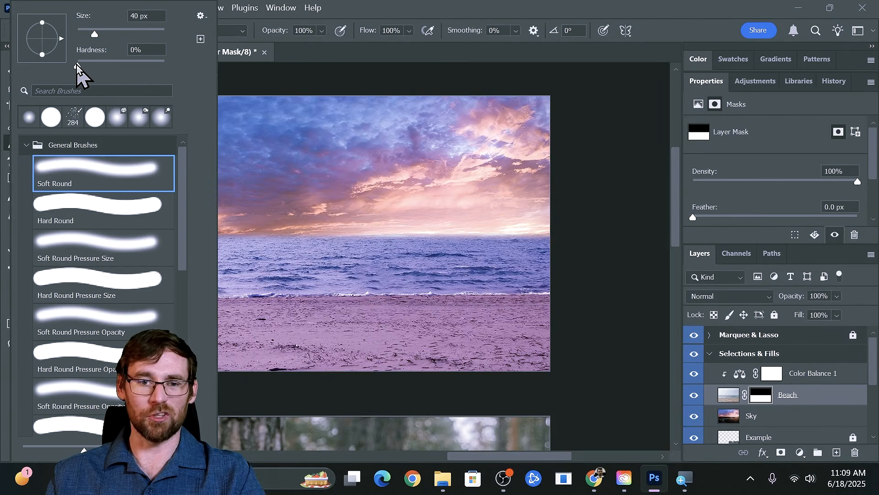
left_click(493, 9)
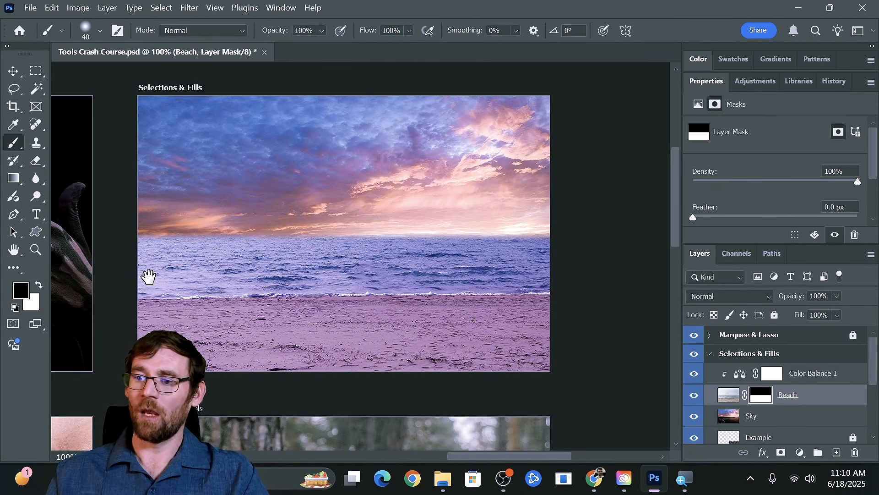
- Lock and collapse the Selections & Fills artboard, and expand the Healing Tools artboard to reach its Skincare layer
left_click_drag(133, 289, 285, 129)
left_click_drag(255, 243, 302, 277)
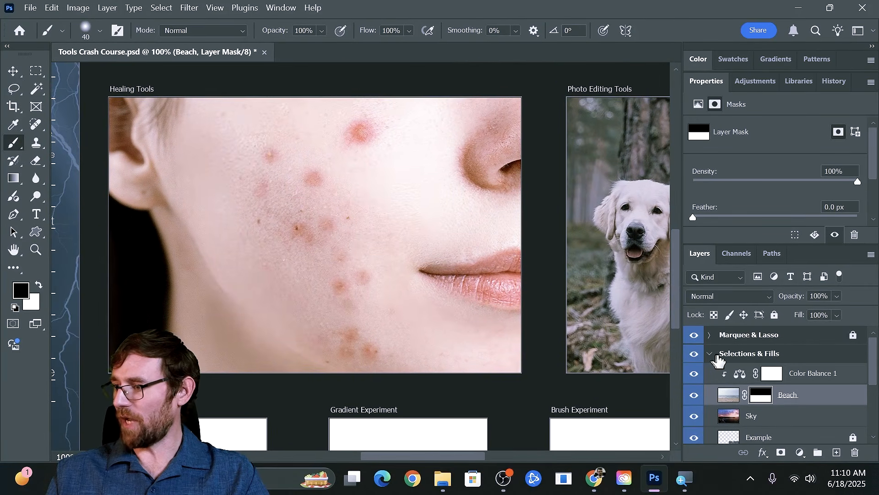
left_click(742, 356)
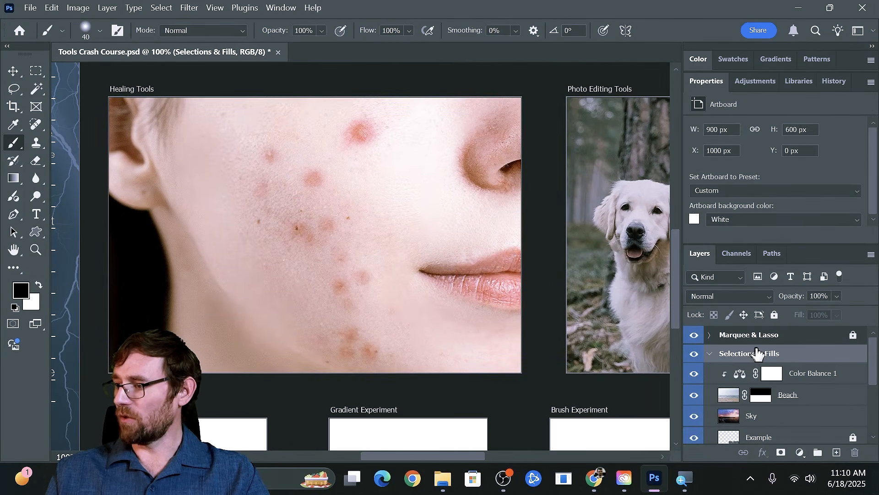
left_click(774, 314)
left_click(710, 354)
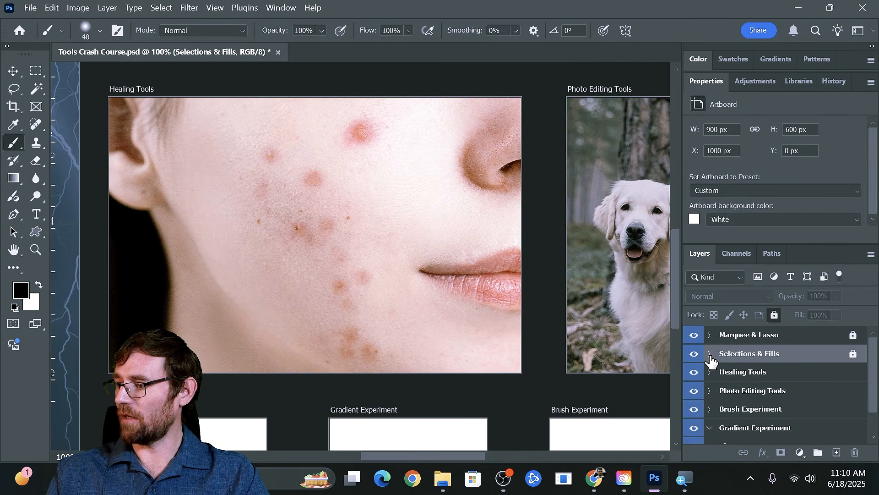
left_click(709, 372)
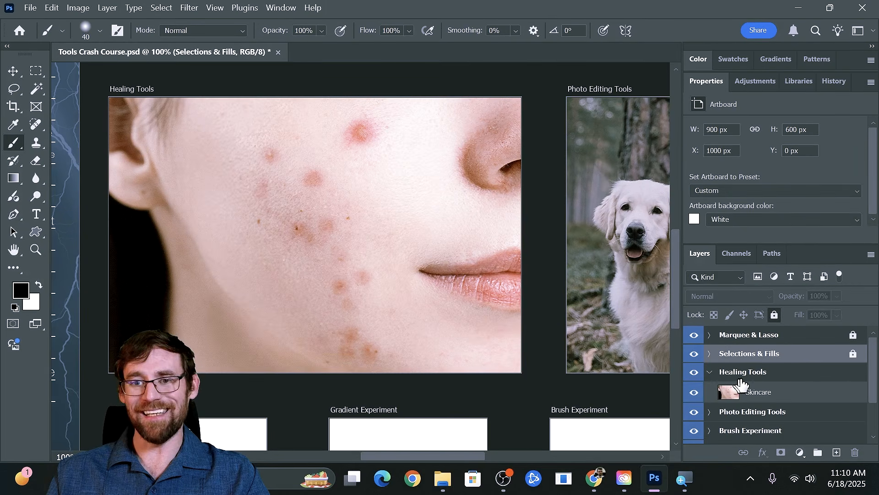
left_click(755, 396)
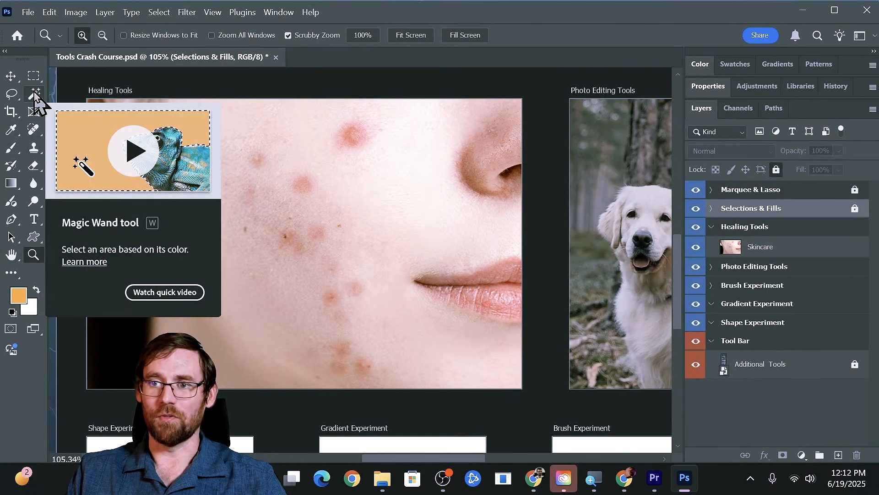
- Activate the Object Selection tool and select the Skincare layer
left_click(35, 95)
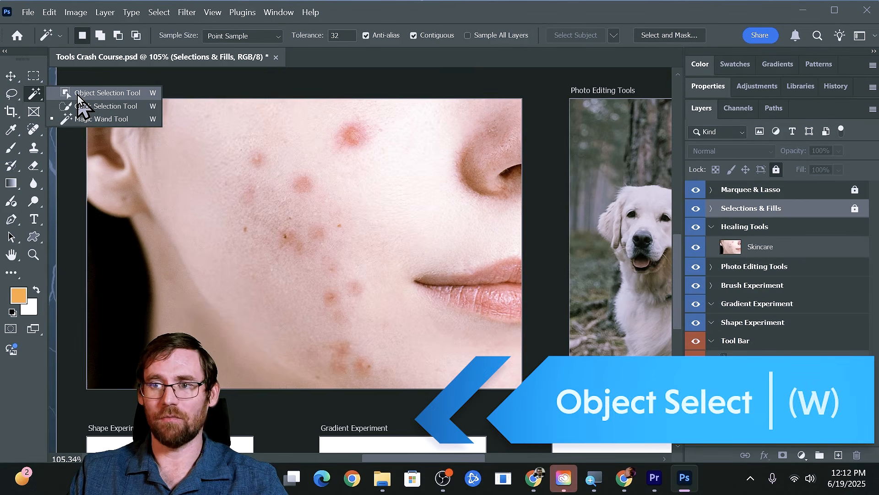
left_click(78, 93)
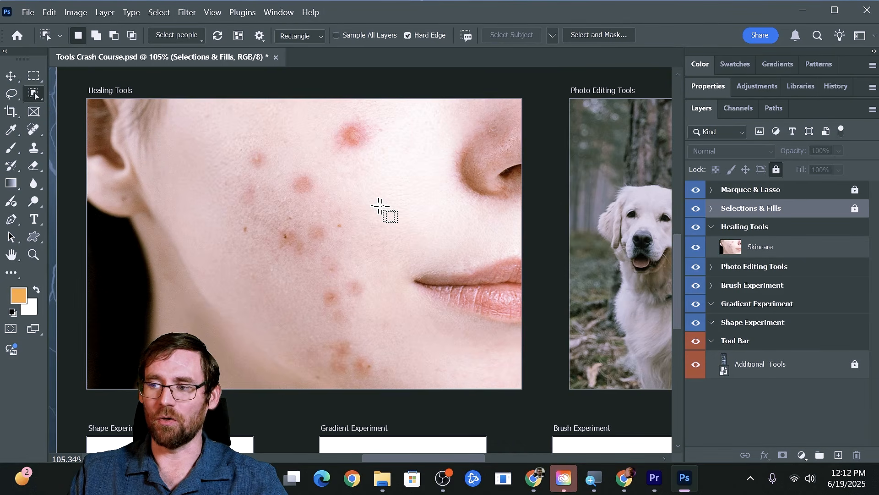
left_click(770, 252)
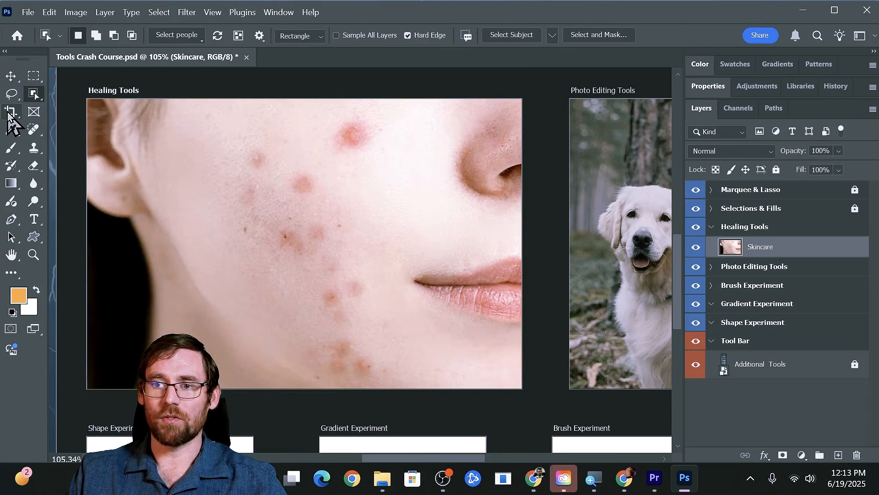
- Activate the Crop tool and look through its grouped variants, including Perspective Crop and Slice
left_click(11, 112)
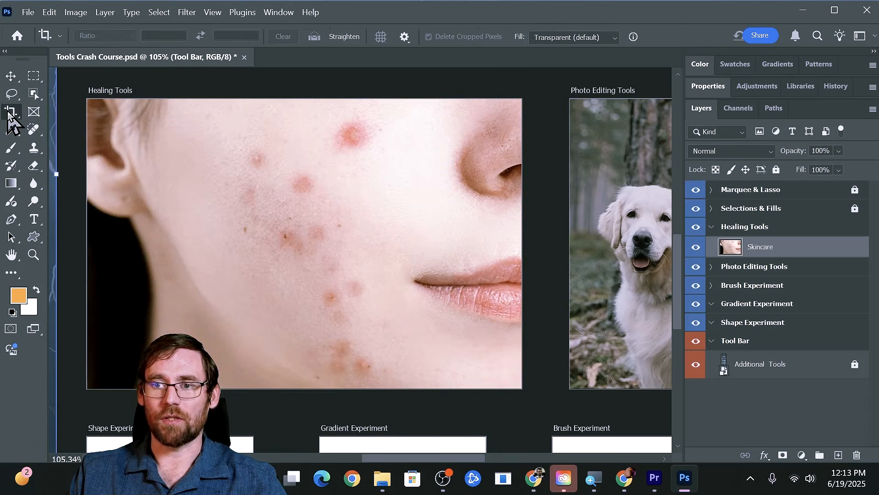
right_click(9, 113)
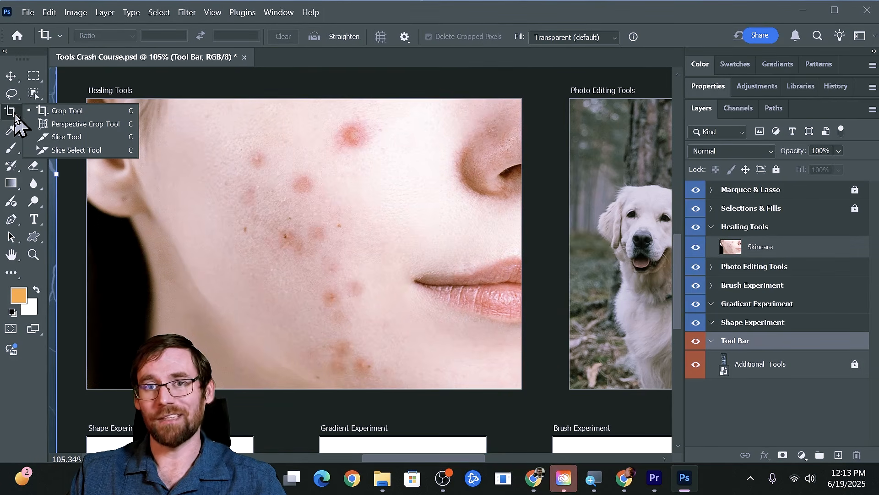
left_click(33, 112)
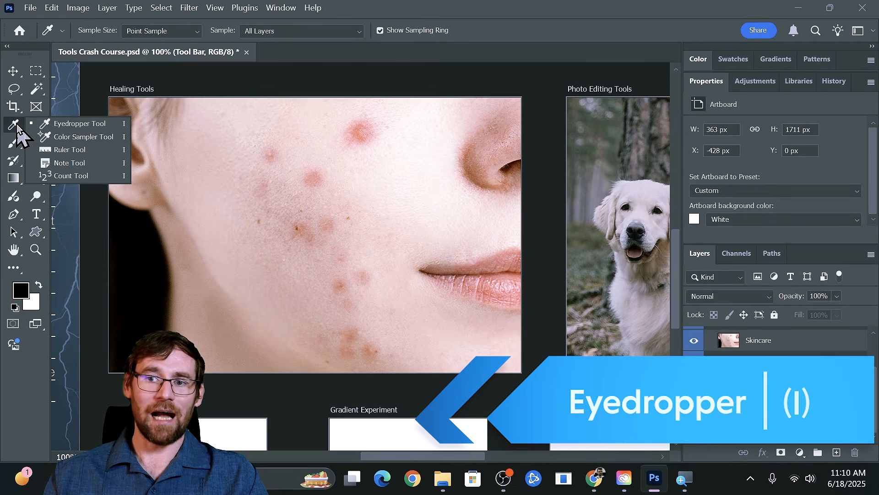
- Sample foreground colors from the cheek, the lips and the black background with the Eyedropper, keeping the color picker expanded
left_click(76, 123)
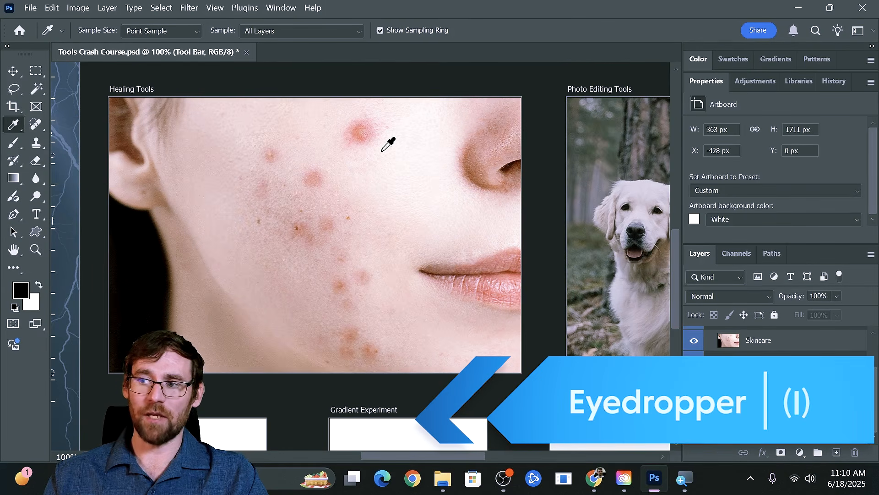
left_click_drag(383, 149, 487, 262)
left_click(699, 58)
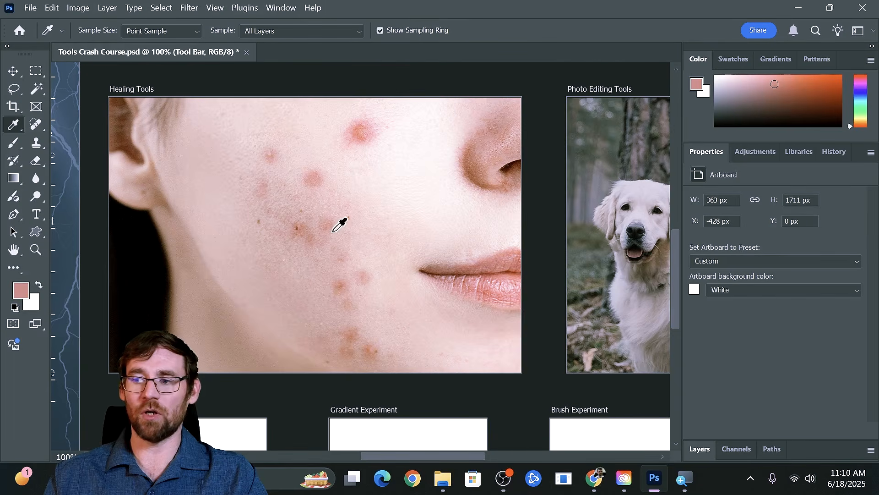
left_click_drag(506, 286, 501, 287)
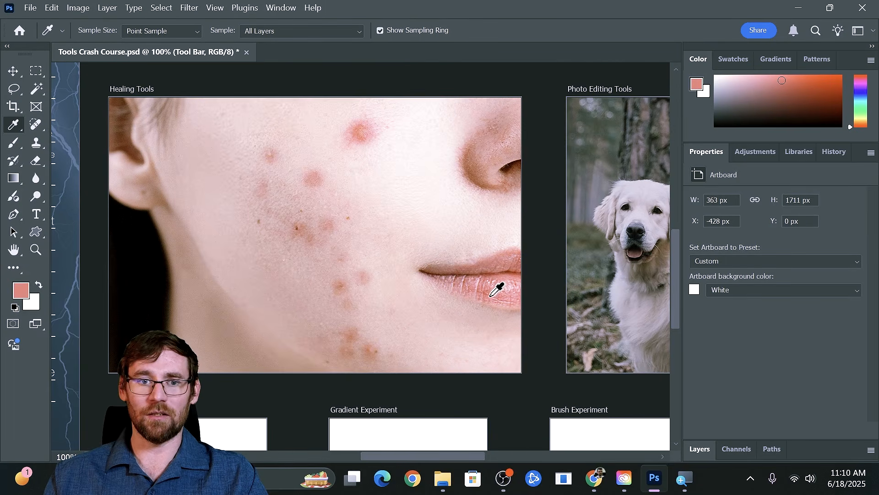
left_click_drag(115, 274, 150, 271)
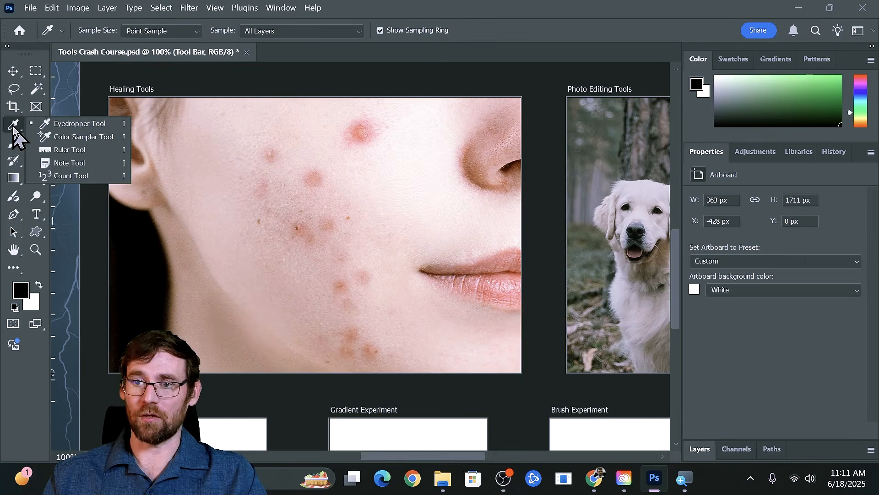
- Remove the upper cheek blemish from the Skincare layer with a 50 px Content-Aware Spot Healing Brush
left_click(33, 128)
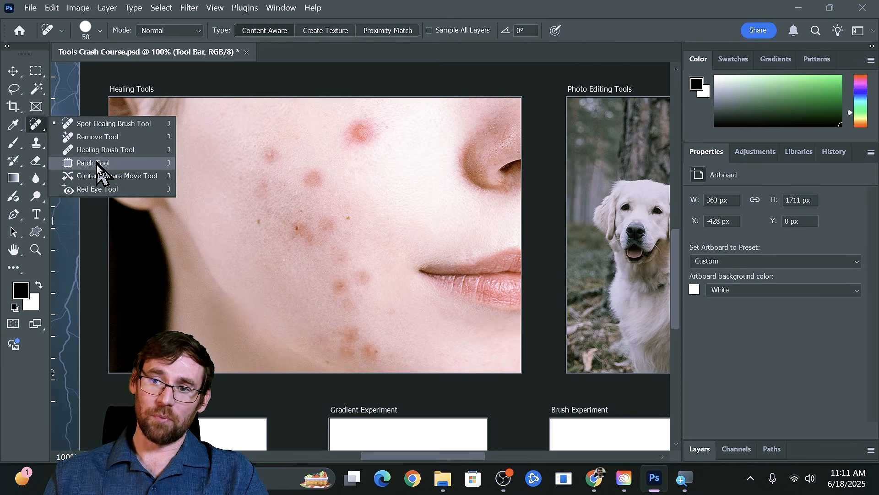
left_click(106, 124)
double_click(695, 155)
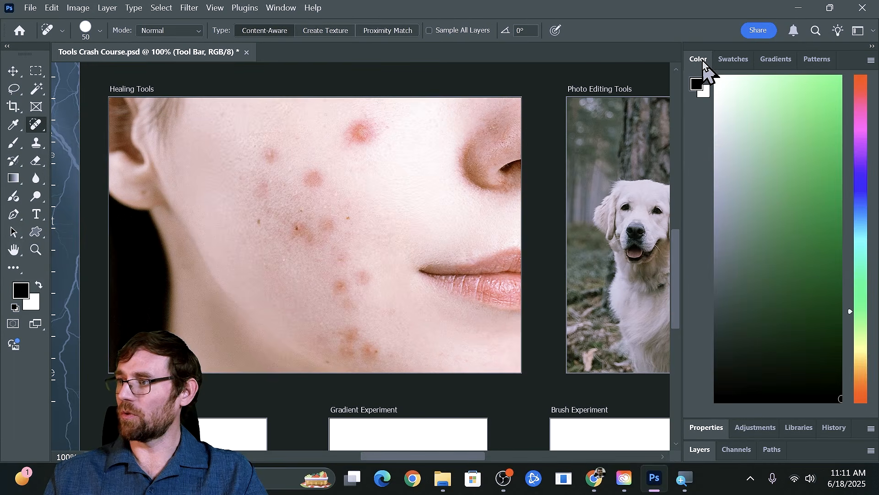
double_click(700, 61)
left_click(708, 107)
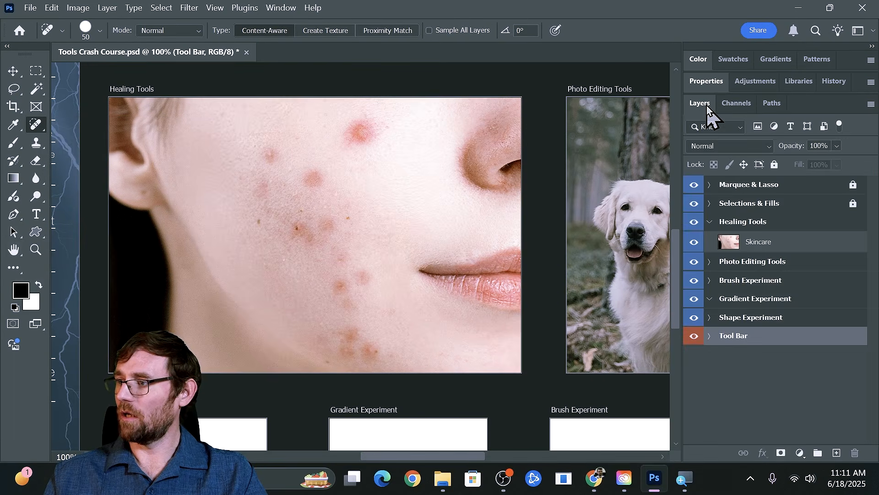
left_click(763, 249)
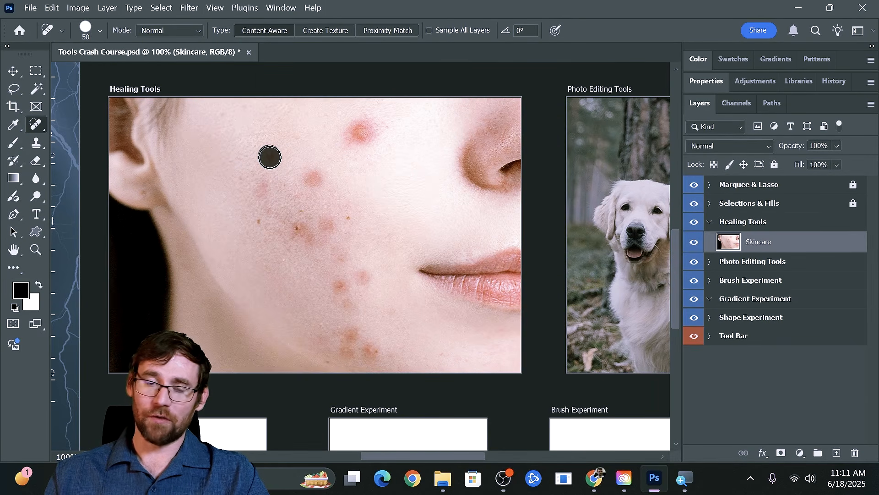
left_click(270, 158)
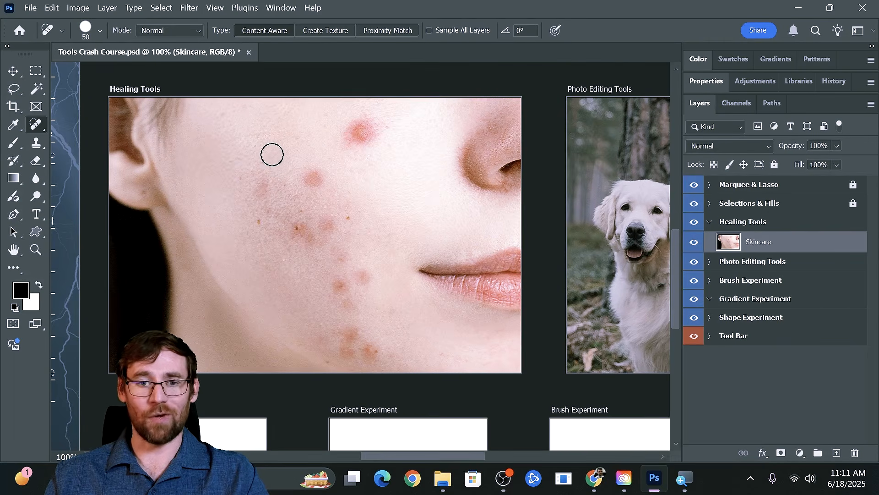
- Remove the red blemish at mid-cheek, below the largest one, with a 70 px Content-Aware Spot Healing Brush
key("z")
key("z")
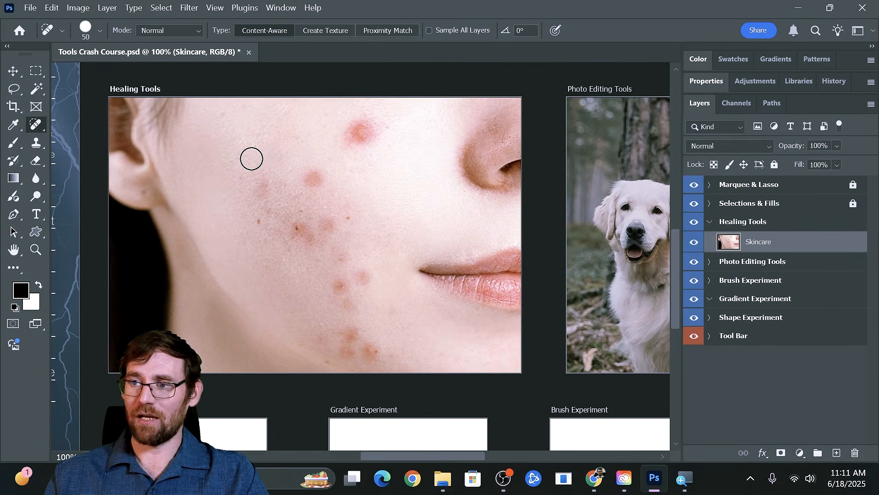
left_click_drag(280, 159, 334, 171)
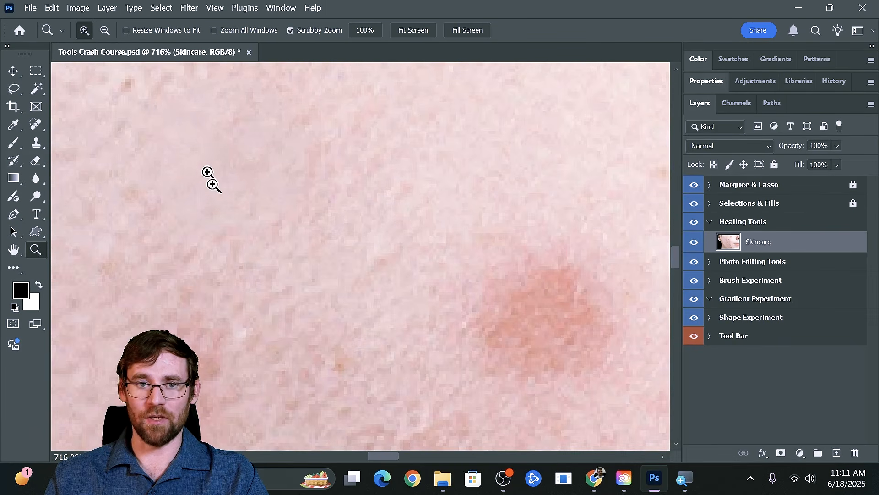
left_click_drag(408, 203, 334, 202)
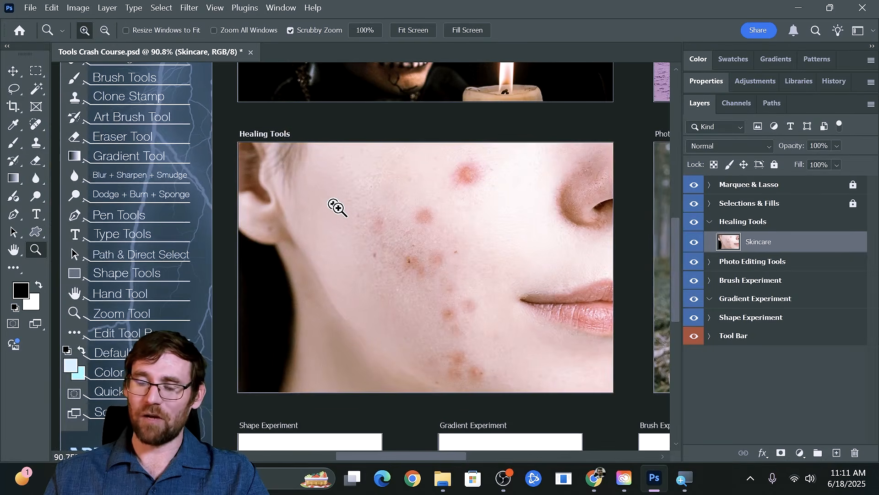
key("j")
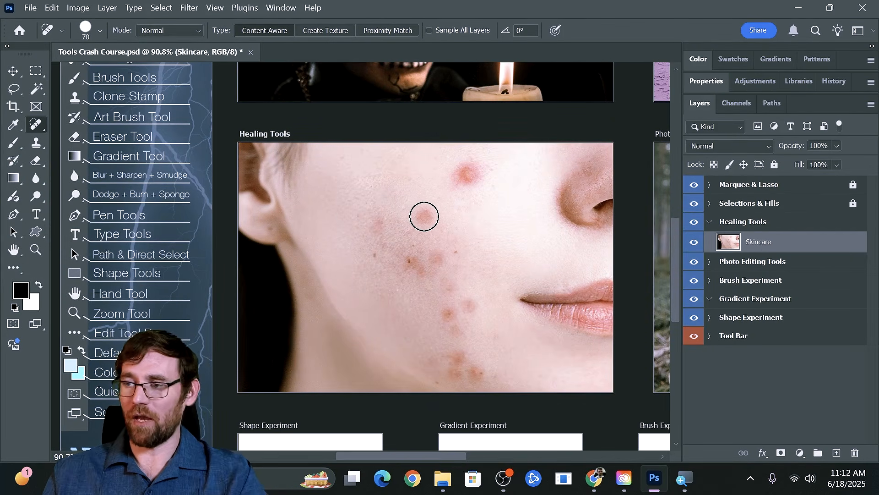
left_click(424, 216)
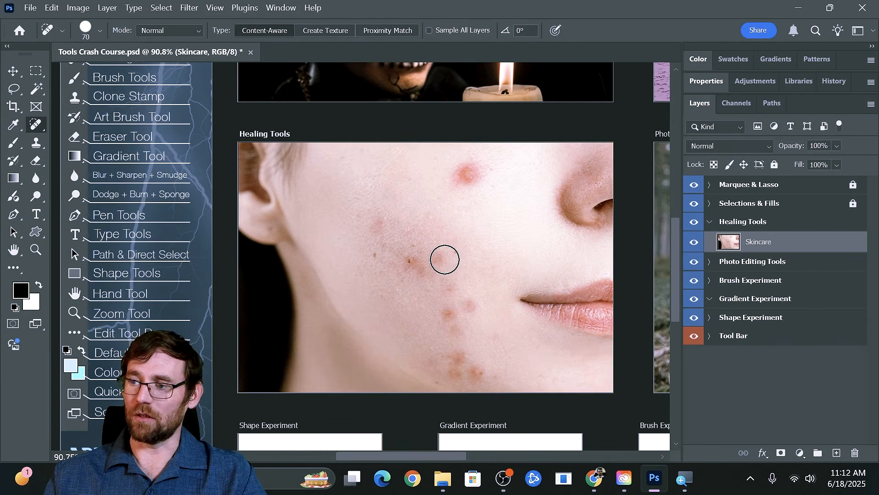
- Try broad Spot Healing Brush strokes over the remaining cheek blemishes, undoing each attempt
mouse_move(441, 260)
left_mouse_down()
mouse_move(380, 224)
mouse_move(403, 252)
mouse_move(451, 279)
mouse_move(469, 324)
mouse_move(471, 369)
mouse_move(456, 368)
mouse_move(442, 303)
mouse_move(450, 274)
mouse_move(444, 227)
mouse_move(474, 168)
left_mouse_up()
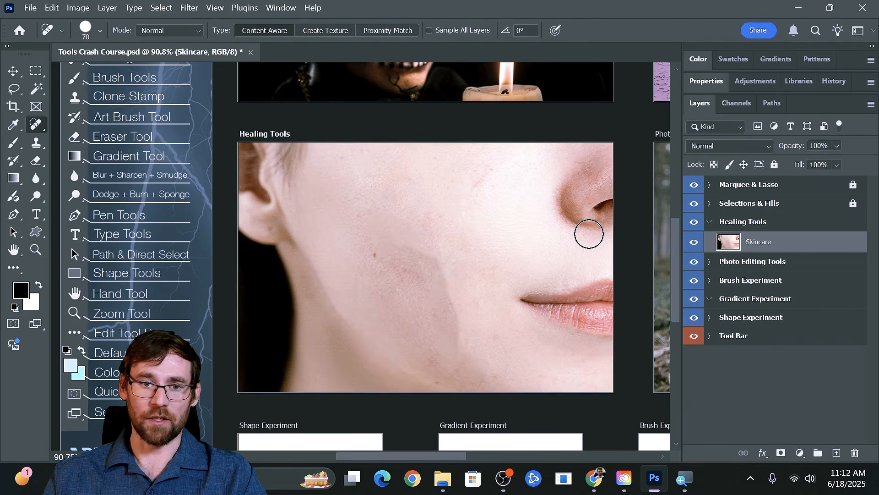
key("ctrl+z")
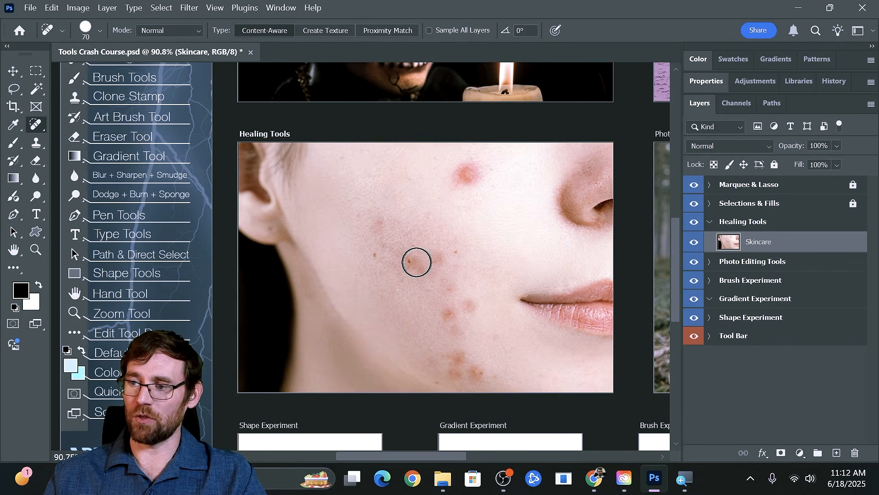
left_click_drag(417, 262, 403, 279)
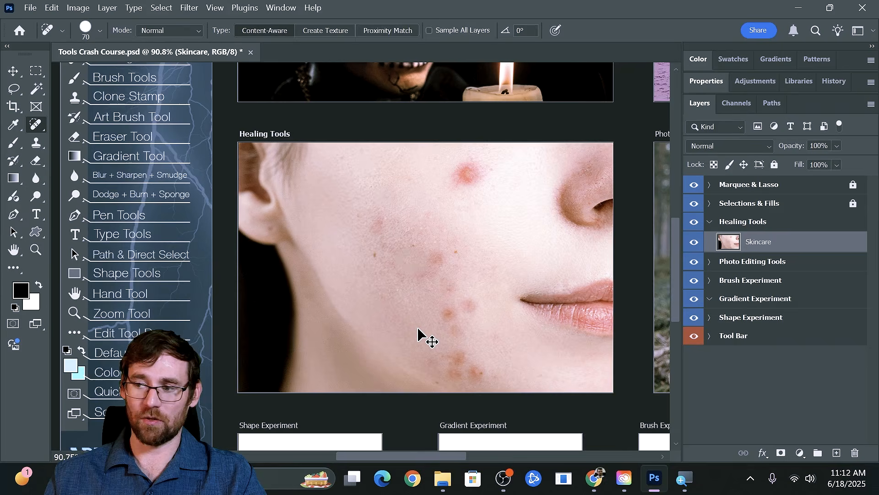
key("ctrl+z")
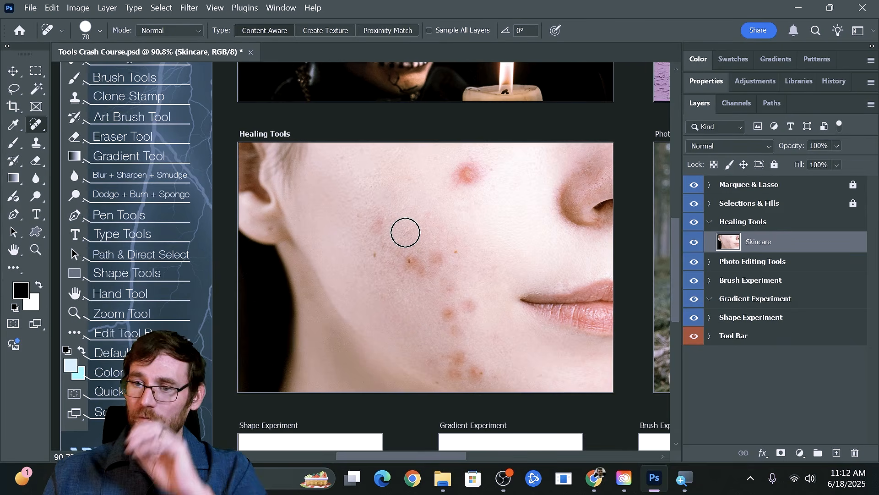
- Cover the large red blemish on the upper cheek using the Healing Brush at 70 px with sampled skin as the source
right_click(44, 125)
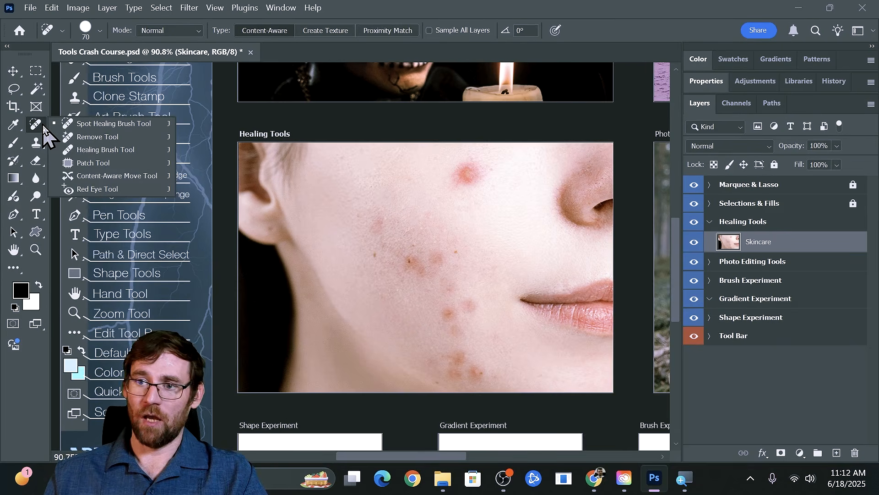
left_click(105, 150)
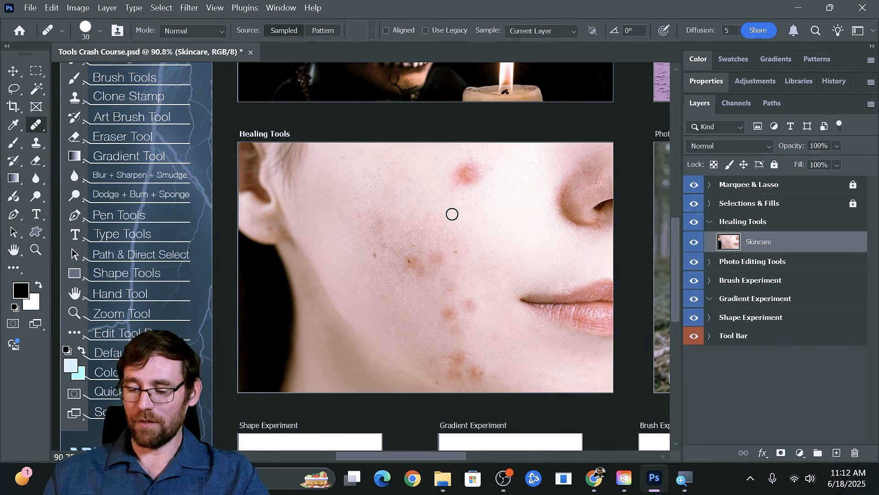
key("bracketright")
key("bracketright")
key("bracketright")
key("bracketright")
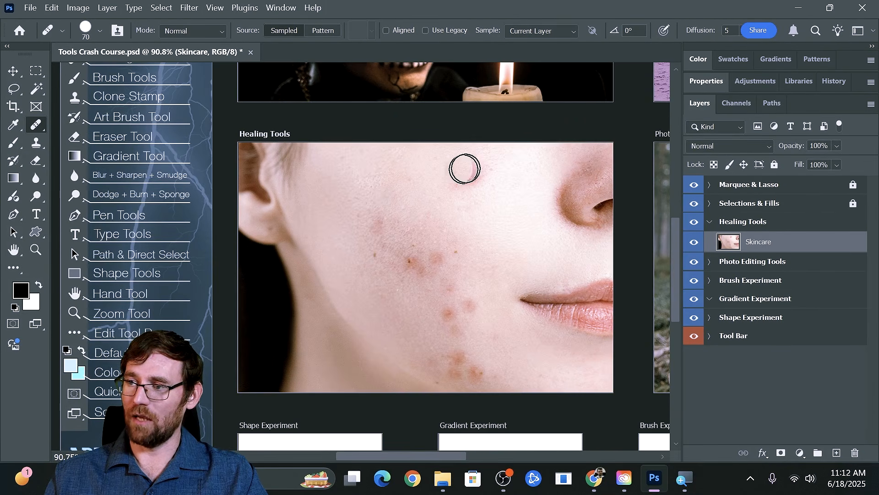
left_click(460, 181)
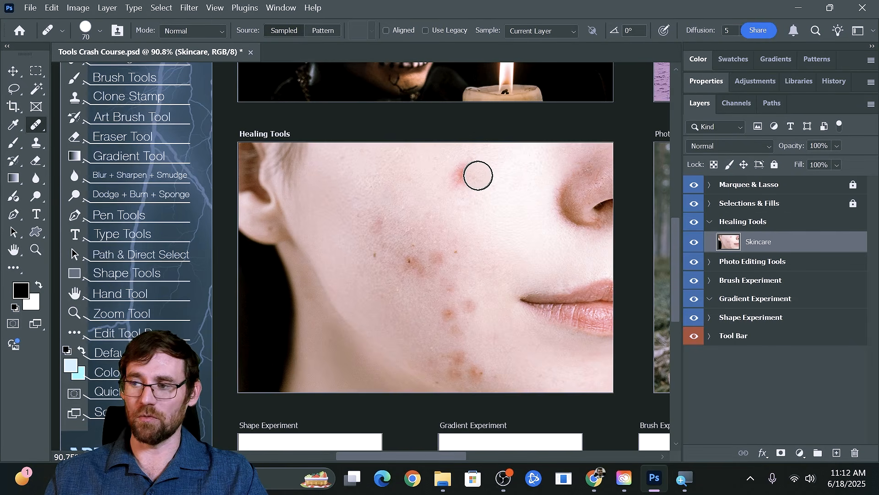
mouse_move(465, 177)
left_mouse_down()
mouse_move(473, 163)
mouse_move(481, 175)
mouse_move(459, 180)
mouse_move(456, 167)
mouse_move(481, 165)
mouse_move(475, 185)
mouse_move(453, 177)
left_mouse_up()
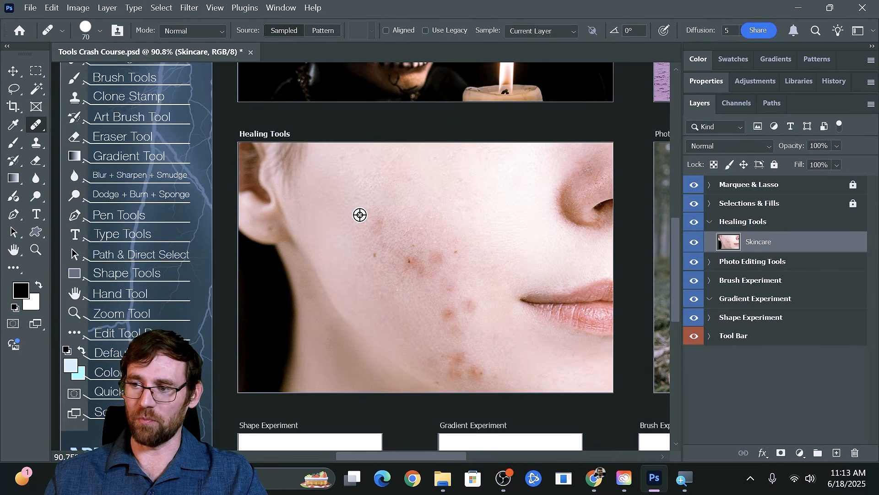
- Try painting clean skin sampled near the ear over the central cheek blemishes with the Healing Brush, and undo the last stroke
left_click(330, 211, "alt")
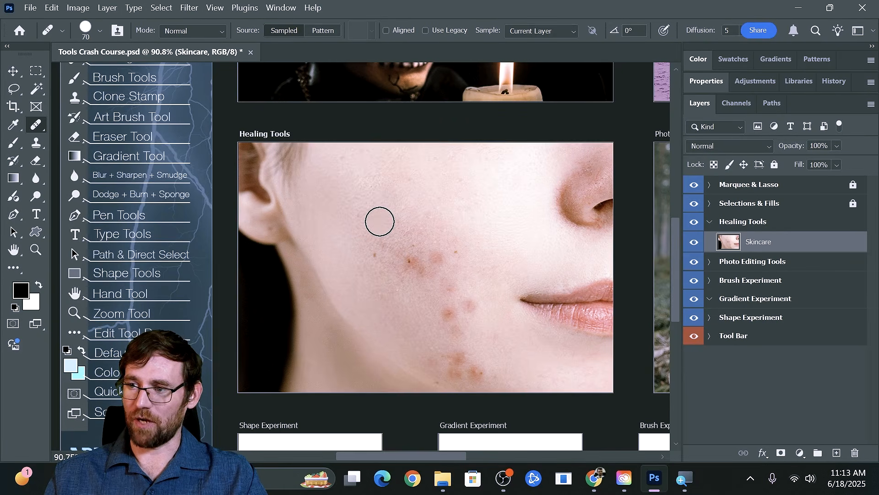
mouse_move(380, 223)
left_mouse_down()
mouse_move(368, 220)
mouse_move(421, 267)
mouse_move(430, 259)
mouse_move(393, 238)
left_mouse_up()
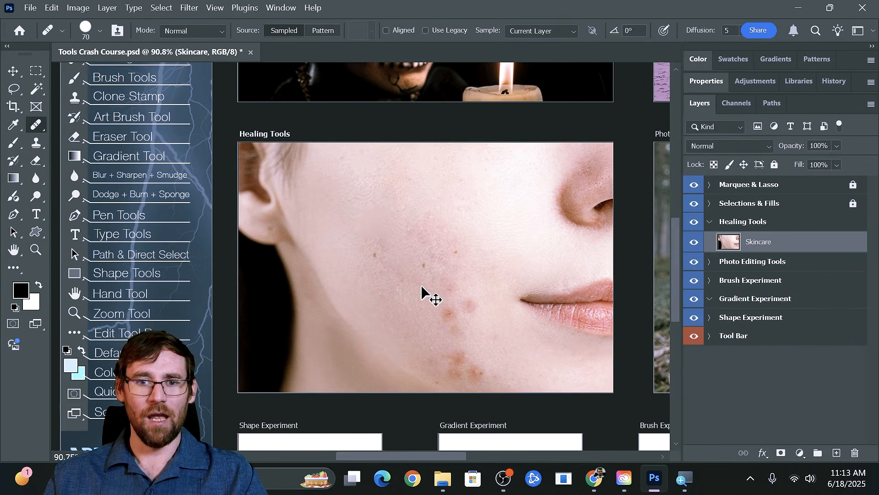
key("ctrl+z")
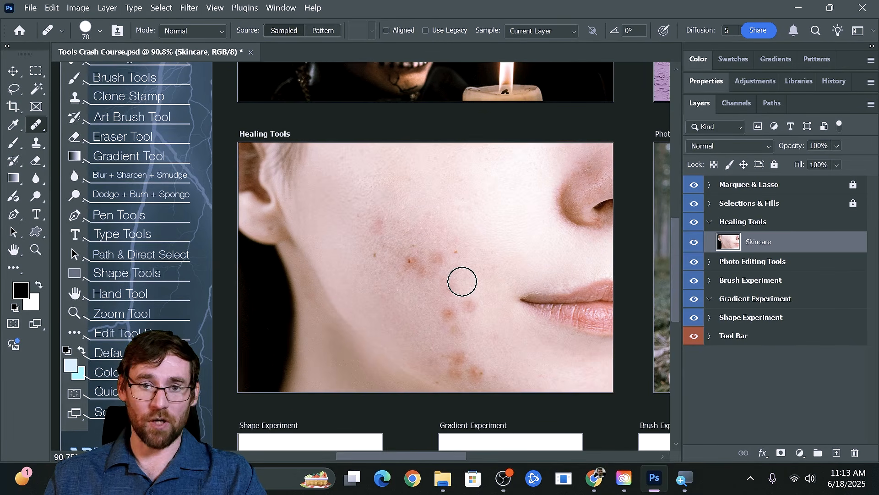
- Outline the central cheek blemishes with the Patch tool, patch them from clean skin below, deselect, and undo the patch
right_click(36, 124)
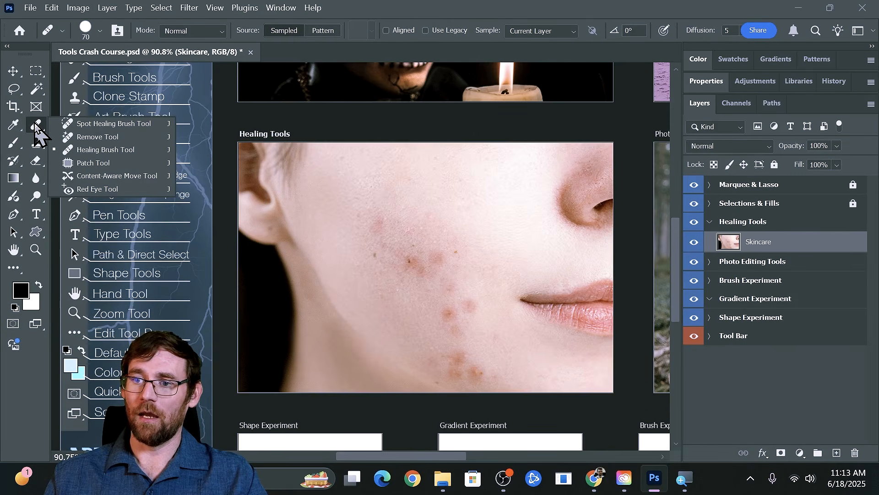
left_click(94, 163)
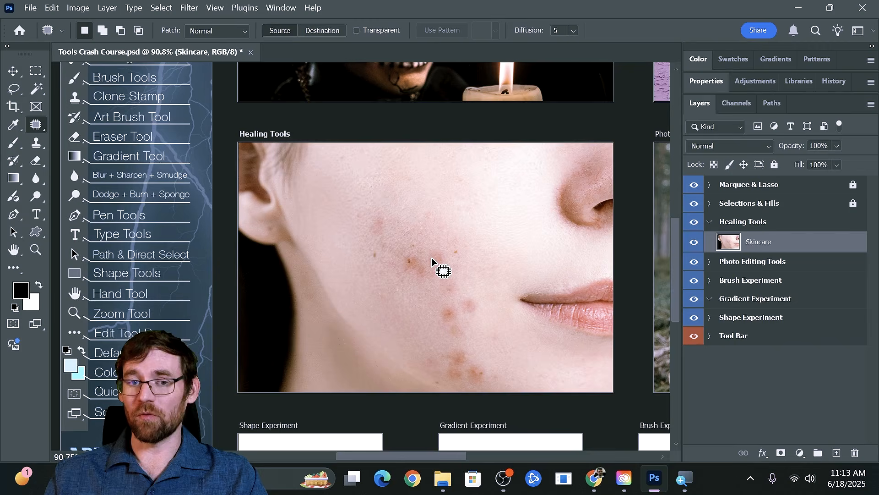
left_click_drag(457, 268, 461, 243)
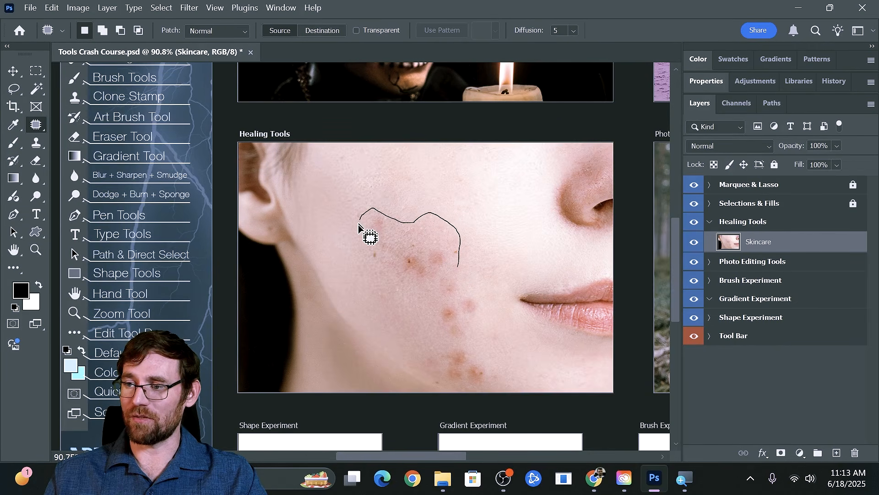
mouse_move(430, 311)
left_mouse_down()
mouse_move(451, 310)
mouse_move(460, 270)
left_mouse_up()
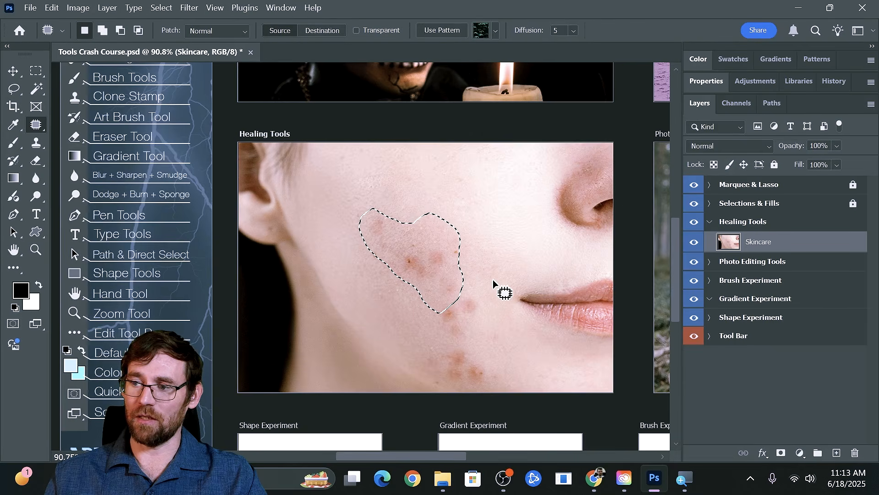
left_click_drag(405, 257, 390, 303)
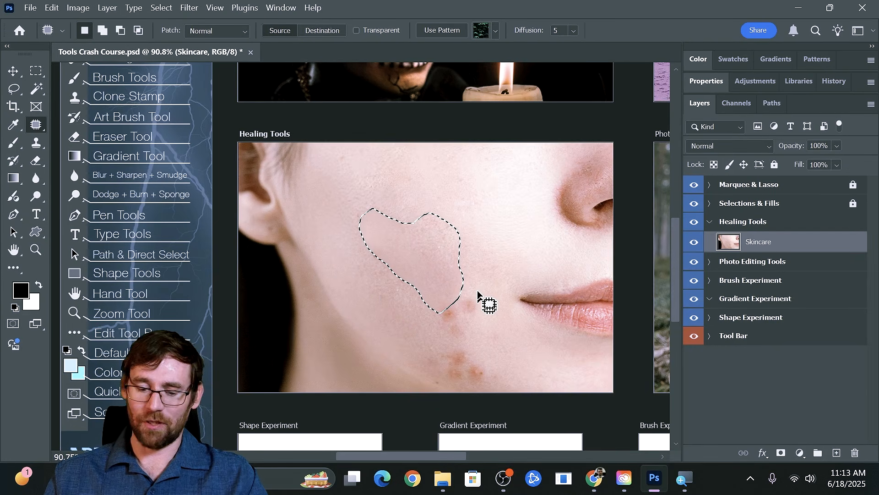
key("ctrl+d")
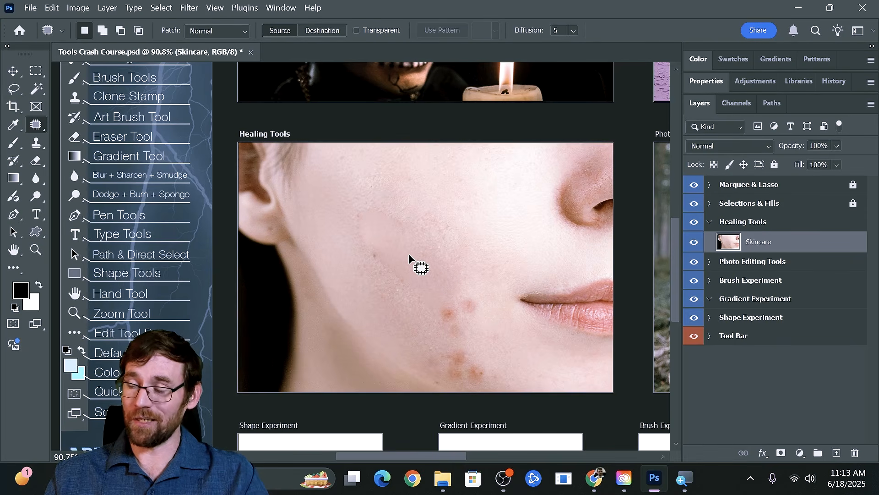
key("ctrl+z")
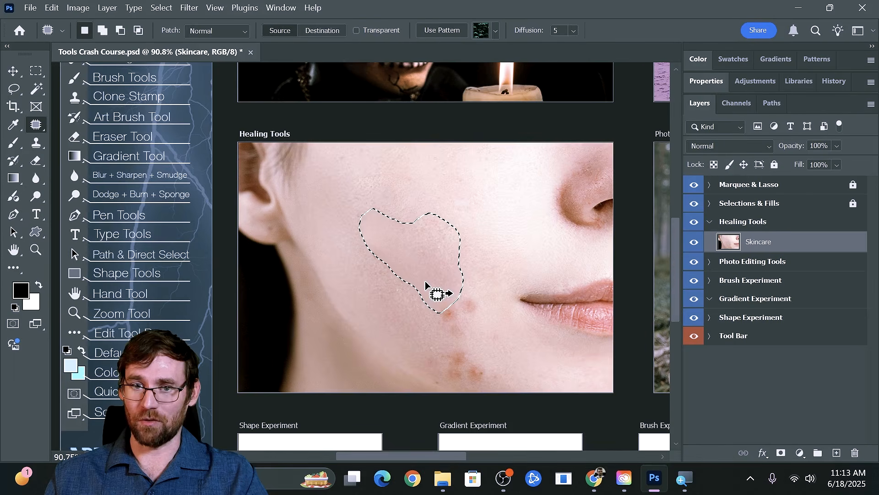
key("ctrl+z")
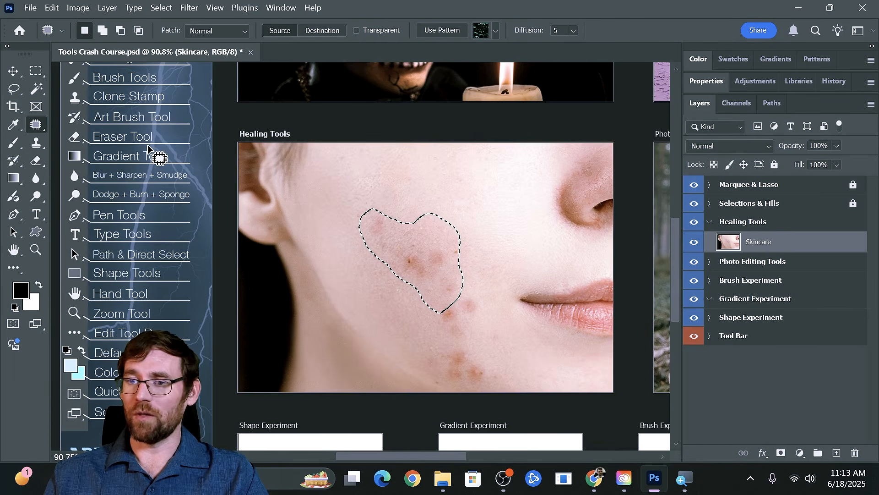
- Clear the patch selection and heal the central and ear-side cheek blemishes with the 70 px Content-Aware Spot Healing Brush
right_click(34, 129)
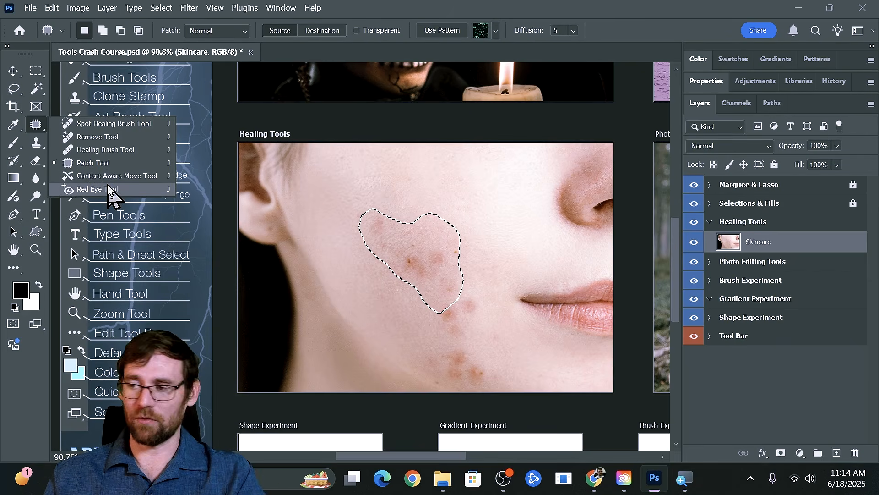
left_click(125, 123)
key("ctrl+d")
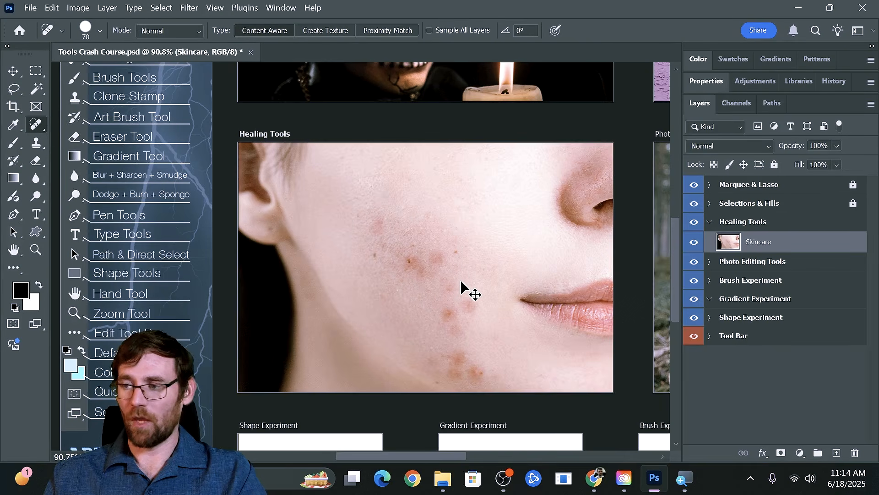
left_click(414, 263)
left_click_drag(442, 258, 425, 269)
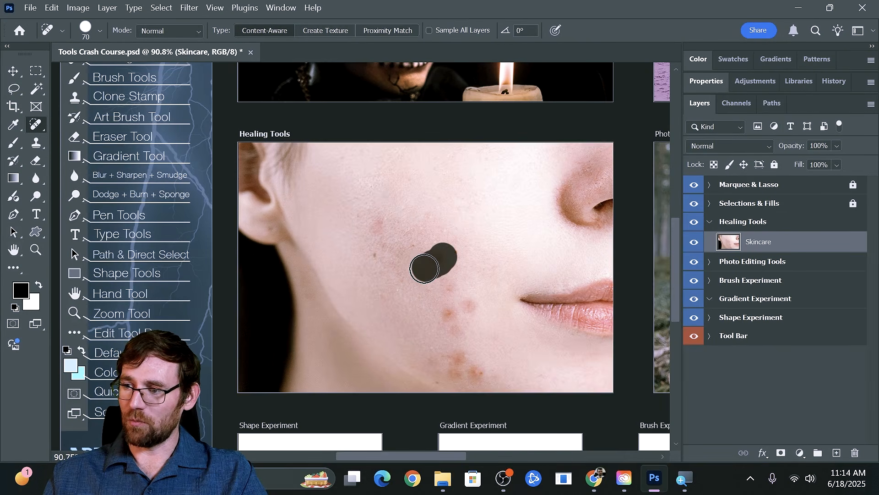
left_click(382, 246)
left_click(383, 227)
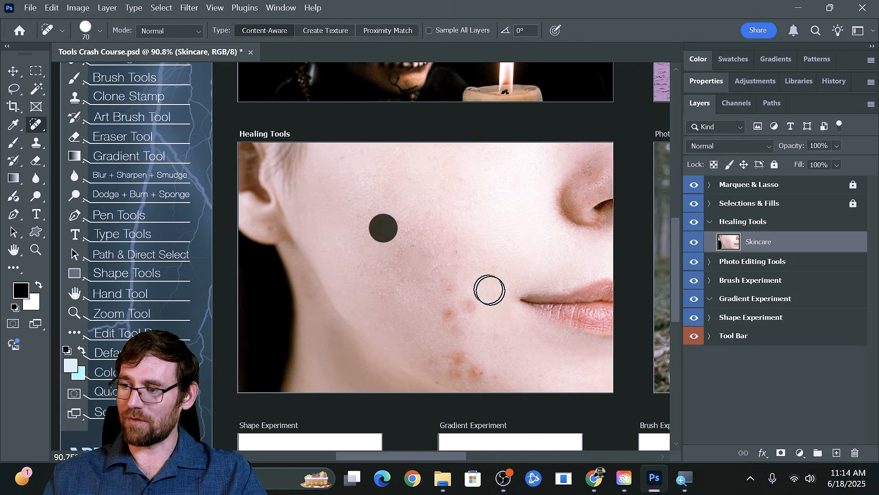
- Spot-heal the blemishes beside the mouth and along the jaw, plus the leftover small marks on the central cheek
left_click(475, 300)
left_click(447, 314)
left_click(463, 360)
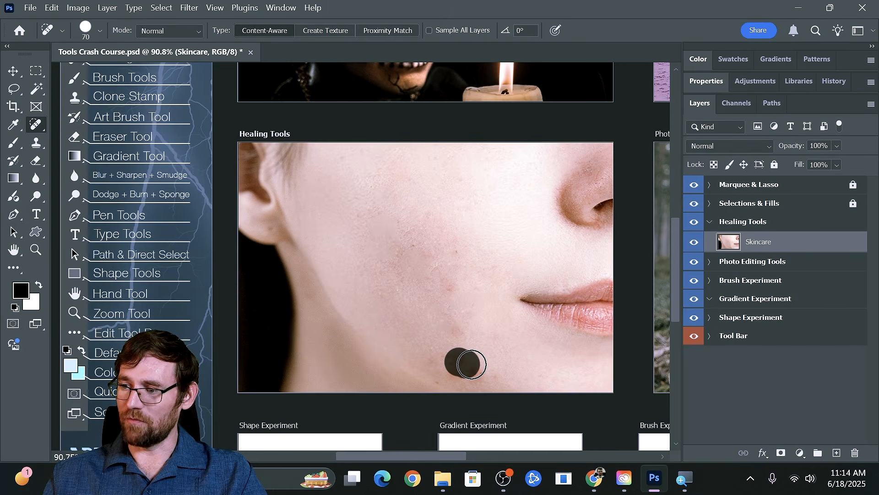
left_click(482, 372)
left_click(457, 336)
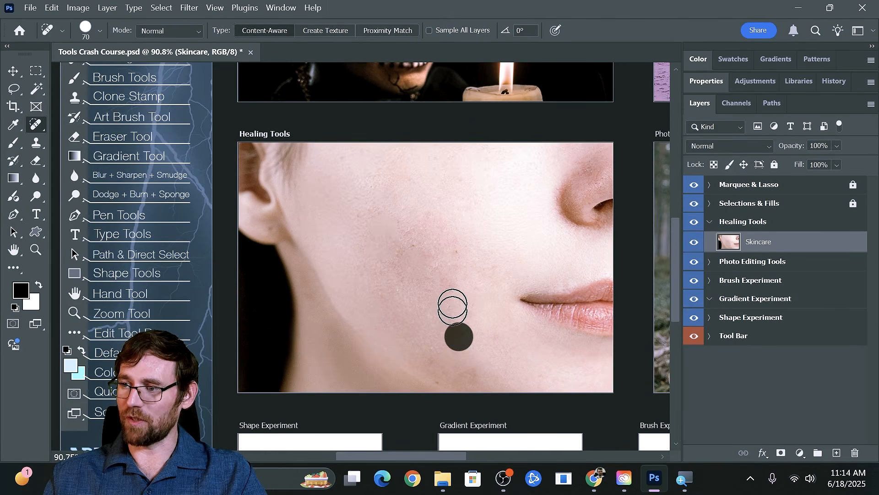
left_click(450, 282)
left_click(455, 252)
left_click(442, 265)
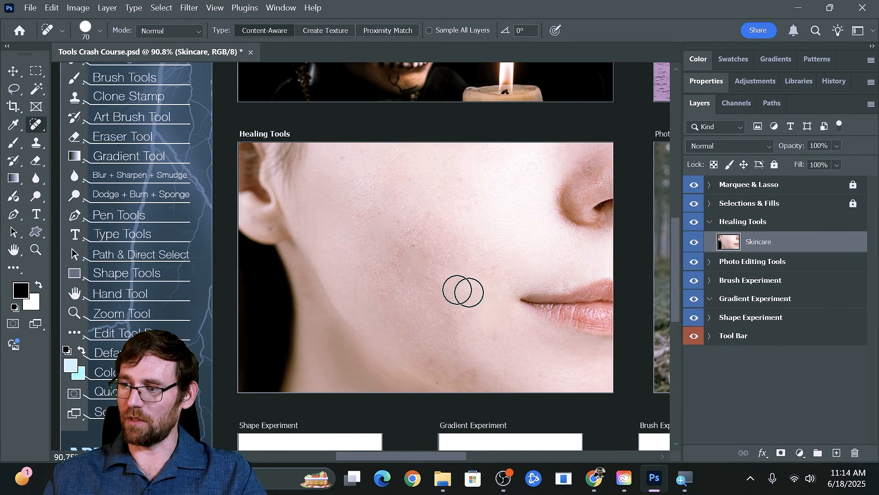
left_click(414, 244)
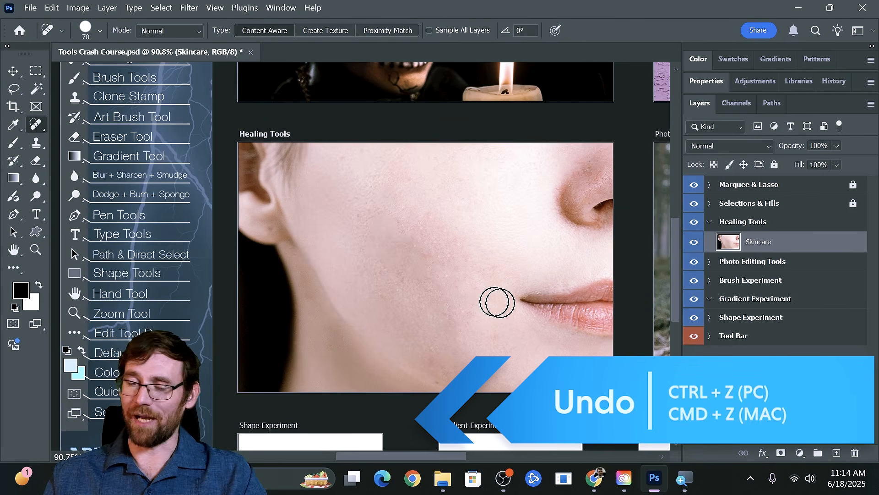
- Try a Spot Healing Brush stroke across the lips and undo it
mouse_move(532, 312)
left_mouse_down()
mouse_move(586, 298)
mouse_move(599, 313)
mouse_move(591, 342)
left_mouse_up()
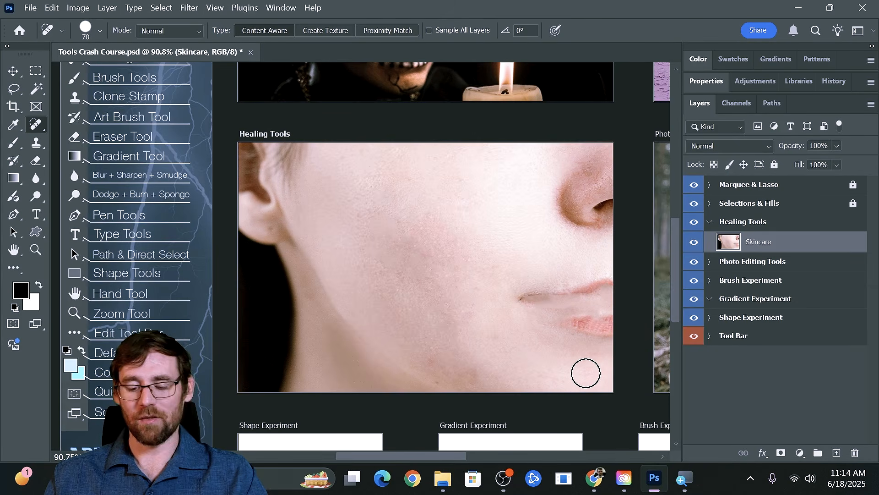
key("ctrl+z")
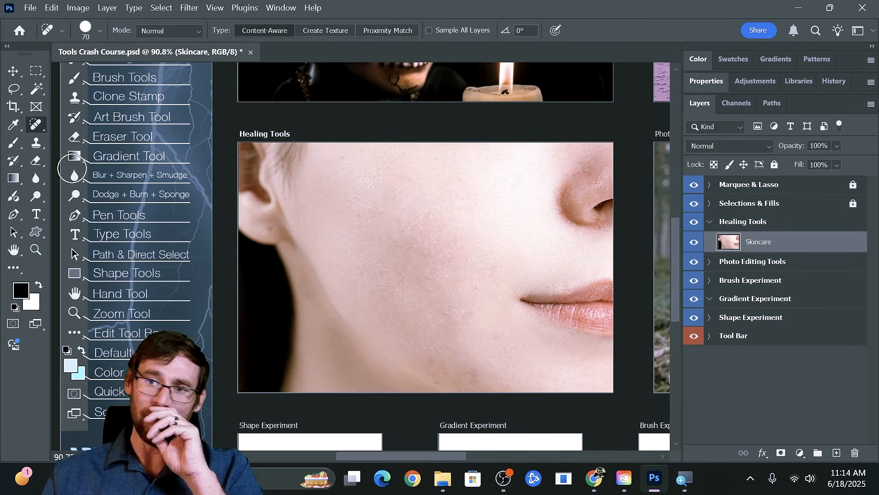
- Sample the ear with the Clone Stamp tool and try cloning it onto the cheek with an enlarged brush
left_click(33, 146)
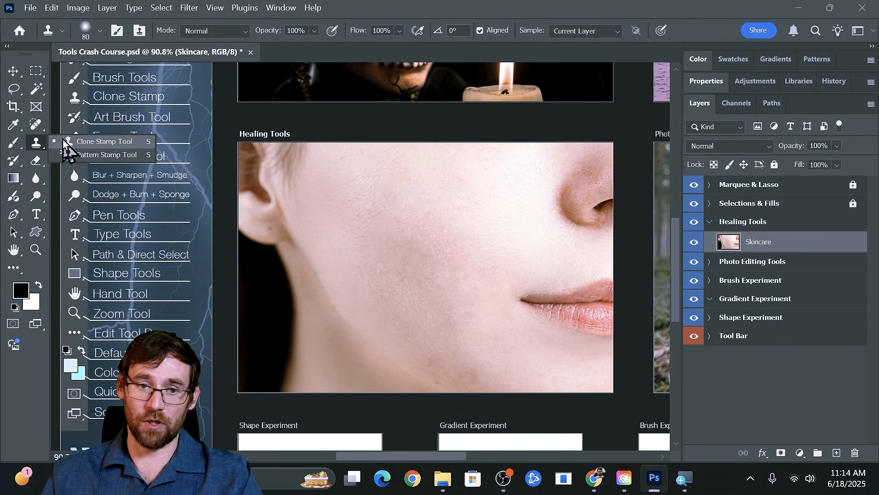
left_click(81, 144)
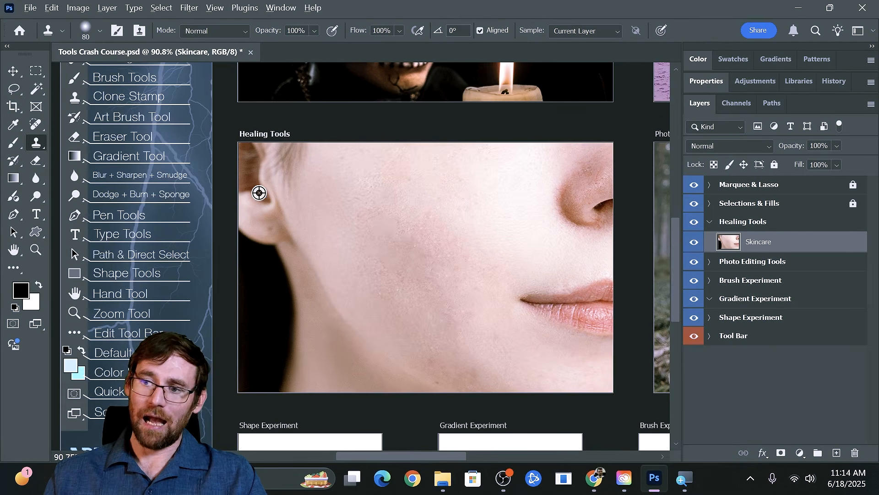
left_click(272, 213, "alt")
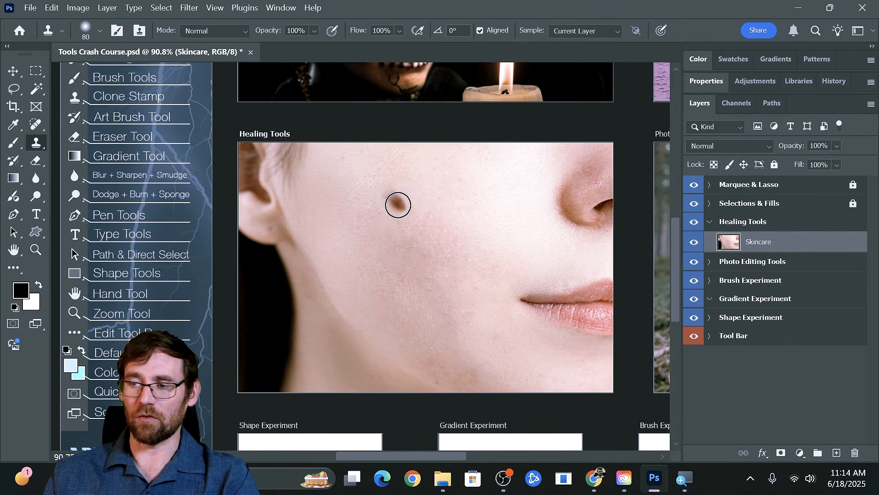
key("bracketright")
key("bracketright")
key("bracketright")
key("bracketright")
key("bracketright")
key("bracketright")
key("bracketright")
key("bracketright")
key("bracketright")
key("bracketright")
key("bracketright")
key("bracketright")
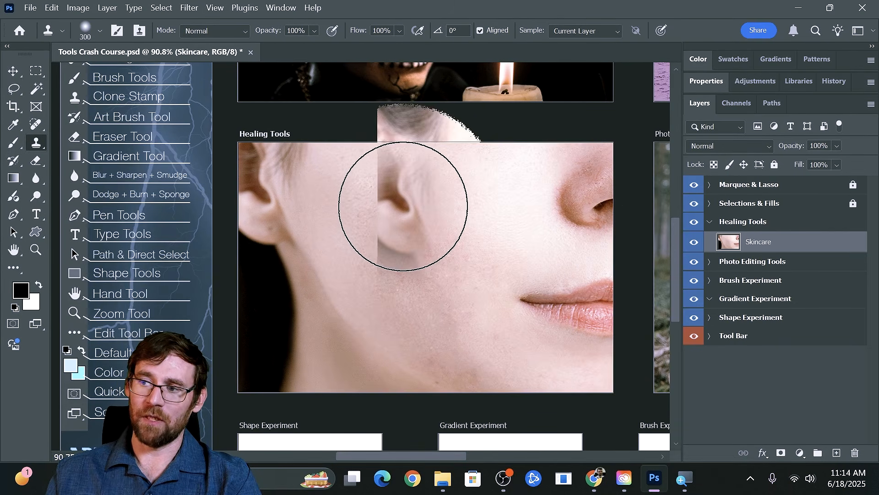
- Reduce the Clone Stamp brush to 200 px, clone the ear onto the central cheek, and undo the clone
key("bracketleft")
key("bracketleft")
key("bracketleft")
key("bracketleft")
key("bracketleft")
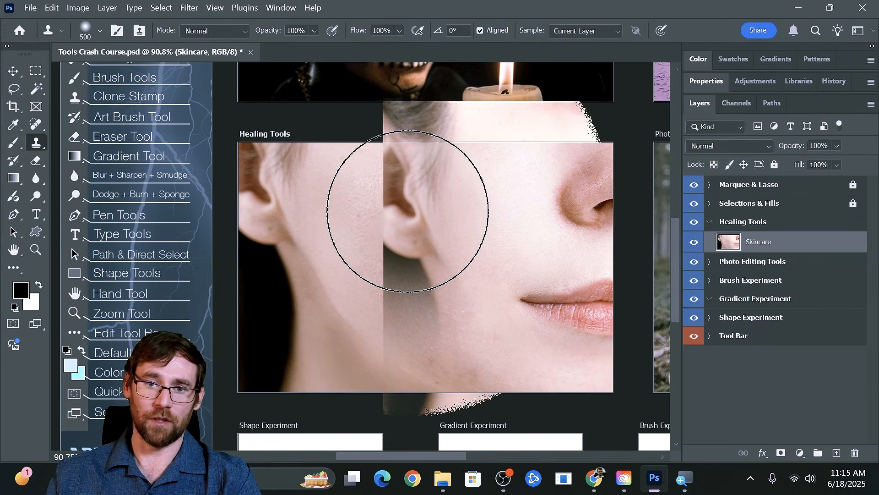
key("bracketleft")
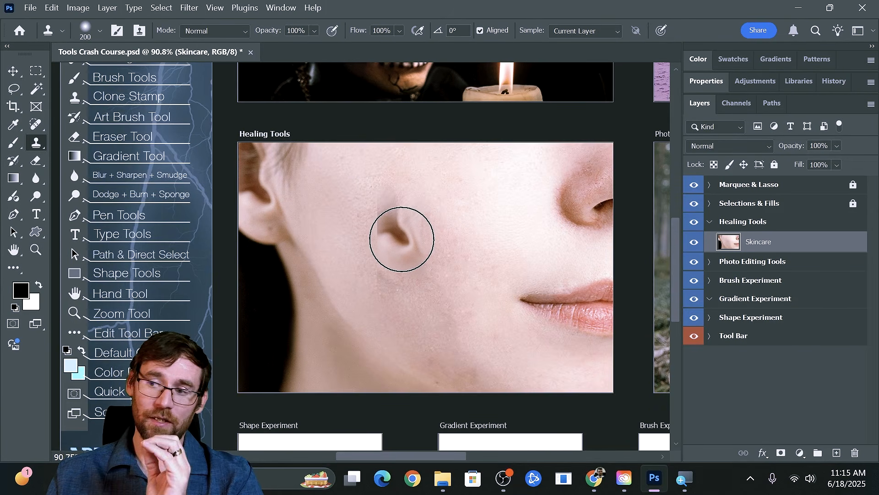
mouse_move(402, 239)
left_mouse_down()
mouse_move(453, 240)
mouse_move(418, 220)
mouse_move(403, 194)
mouse_move(411, 276)
mouse_move(425, 224)
left_mouse_up()
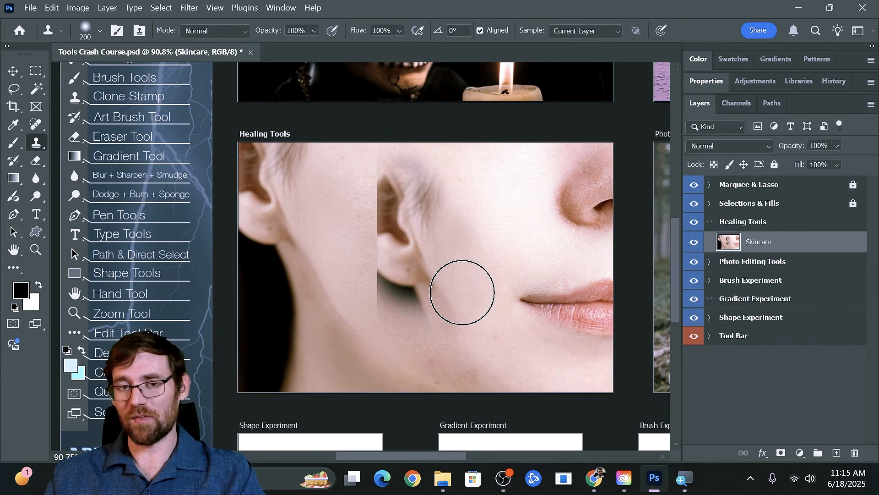
key("ctrl+z")
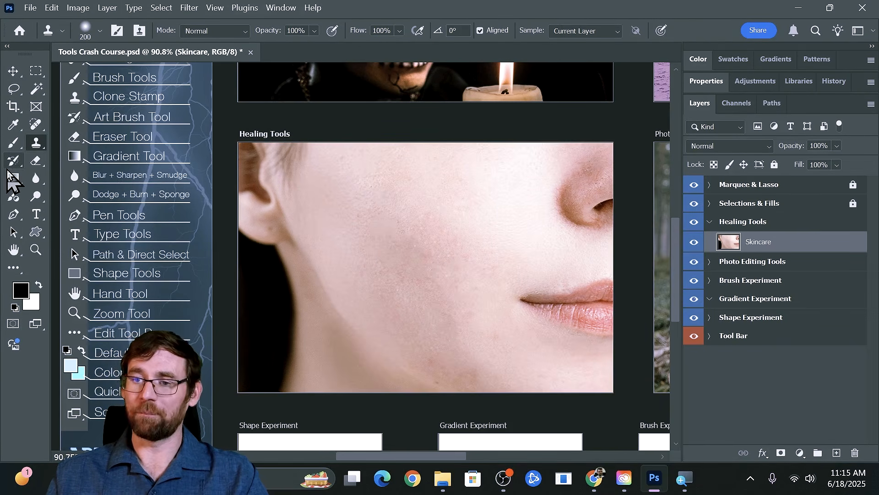
- Lock the Healing Tools artboard and collapse its contents in the layer list
key("space")
left_click_drag(571, 231, 373, 221)
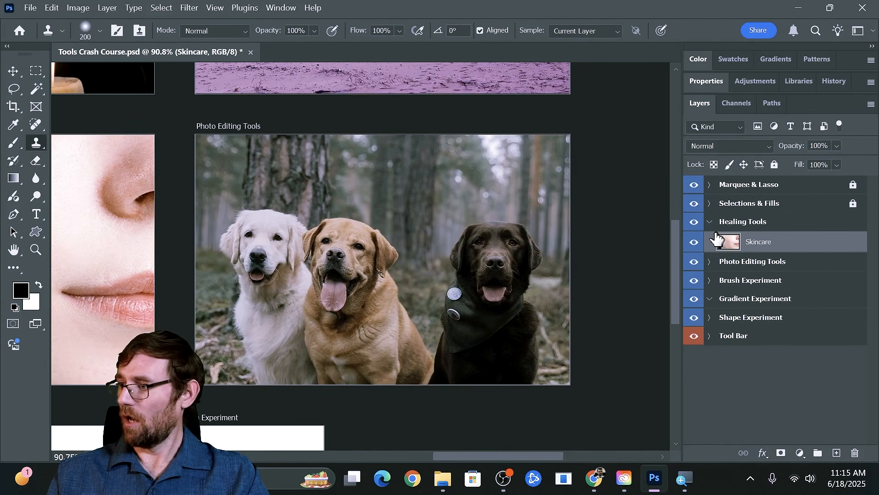
left_click(725, 226)
left_click(775, 165)
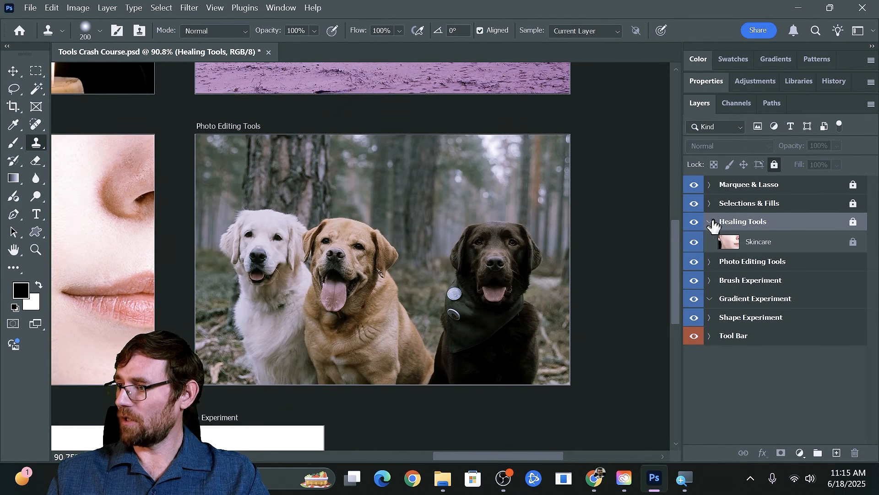
left_click(710, 223)
- Toggle the Photo Editing Tools artboard's visibility off and on, expand it, and select its Puppers layer
left_click(695, 241)
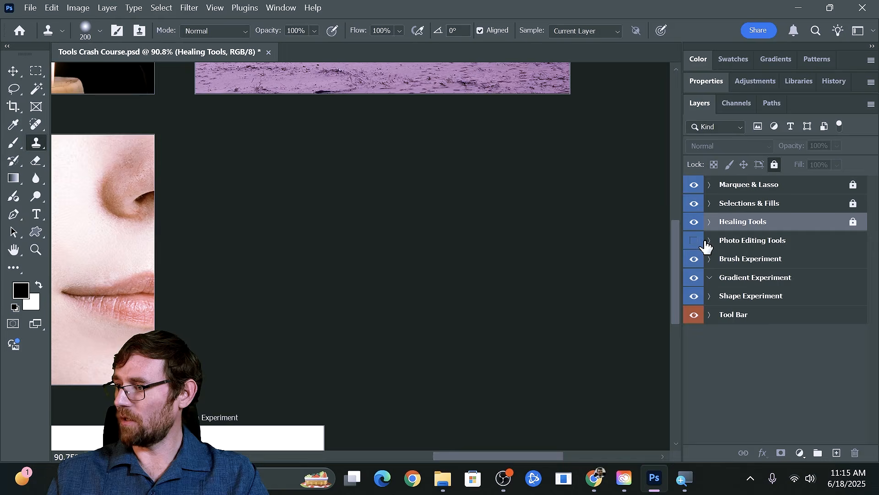
left_click(693, 242)
left_click(710, 242)
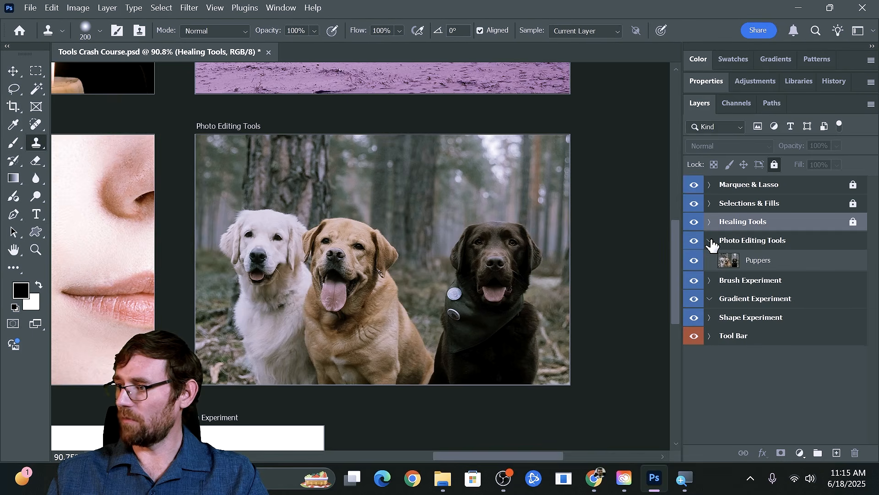
left_click(784, 241)
left_click(771, 260)
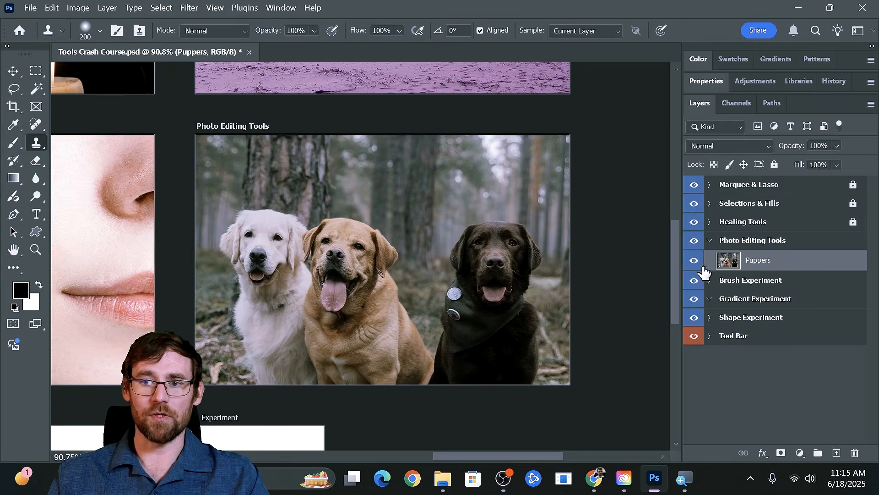
- Activate the Brush tool, and switch from it to the History Brush tool
left_click(14, 143)
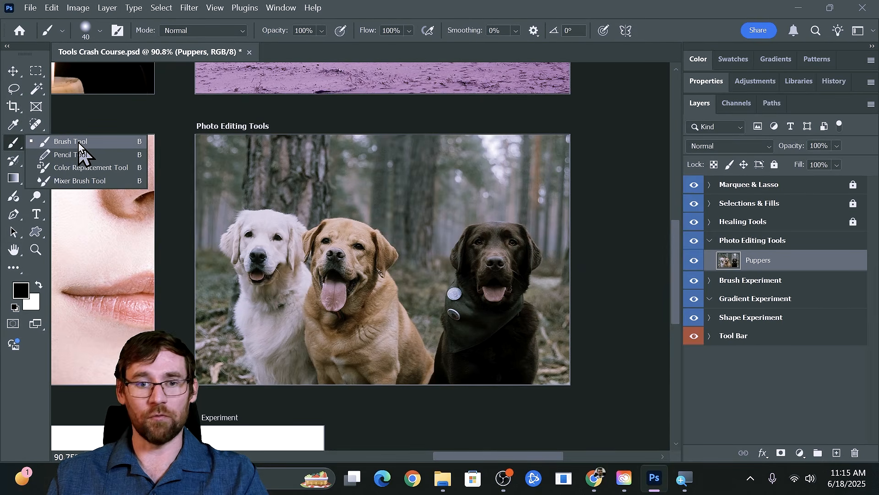
left_click(20, 146)
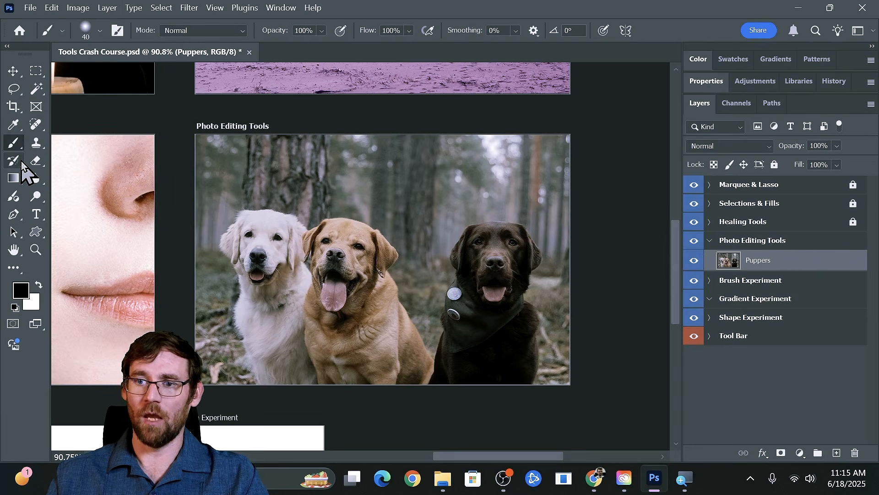
left_click(17, 162)
left_click(52, 162)
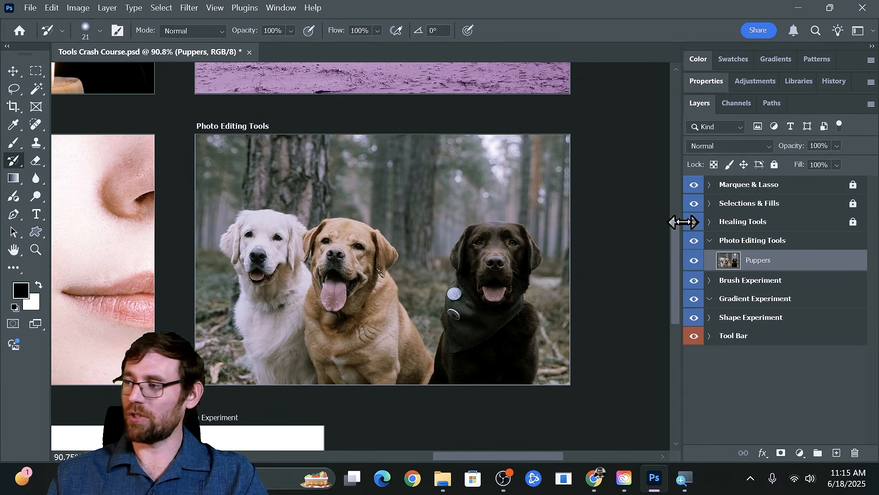
- Expand and unlock the Healing Tools artboard, and select its Skincare layer
left_click(716, 225)
left_click(709, 222)
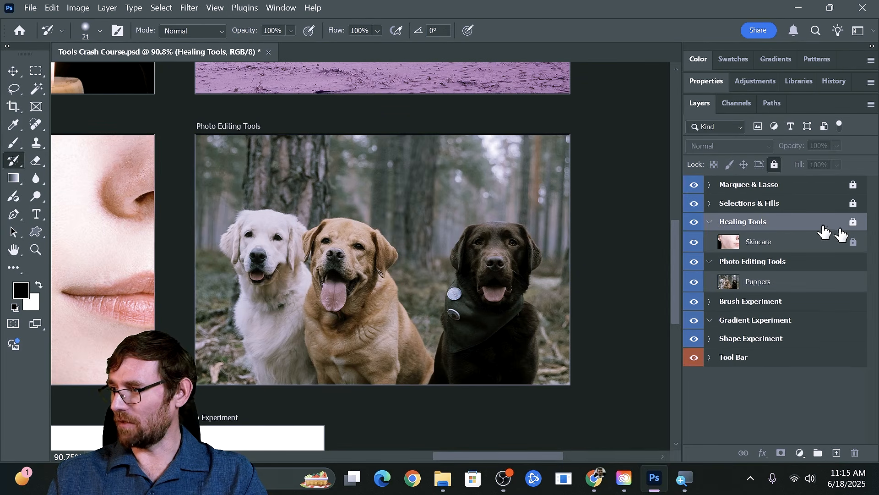
left_click(772, 242)
left_click_drag(166, 245, 458, 247)
- Try a 175 px History Brush stroke across the healed cheek toward the mouth, and undo it
right_click(14, 160)
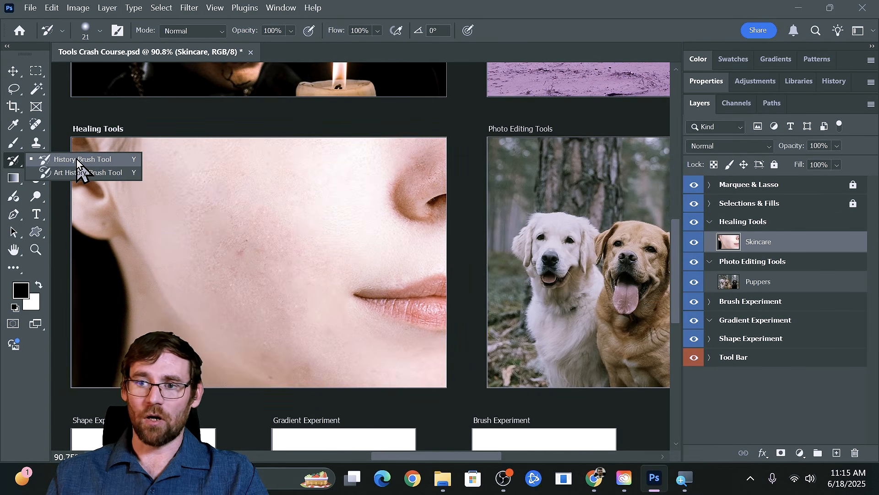
left_click(76, 160)
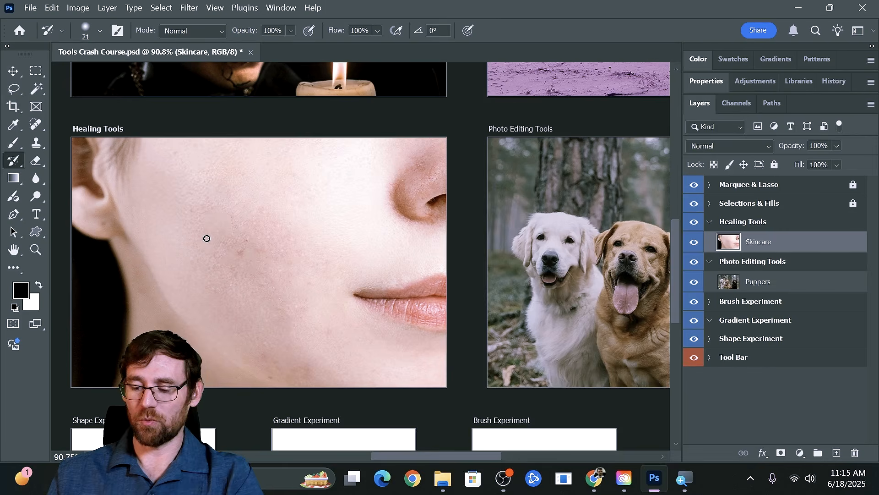
key("bracketright")
key("bracketright")
key("bracketright")
key("bracketright")
key("bracketright")
mouse_move(215, 226)
left_mouse_down()
mouse_move(246, 290)
mouse_move(260, 266)
mouse_move(268, 336)
mouse_move(334, 351)
mouse_move(295, 349)
mouse_move(230, 212)
mouse_move(358, 267)
left_mouse_up()
key("ctrl+z")
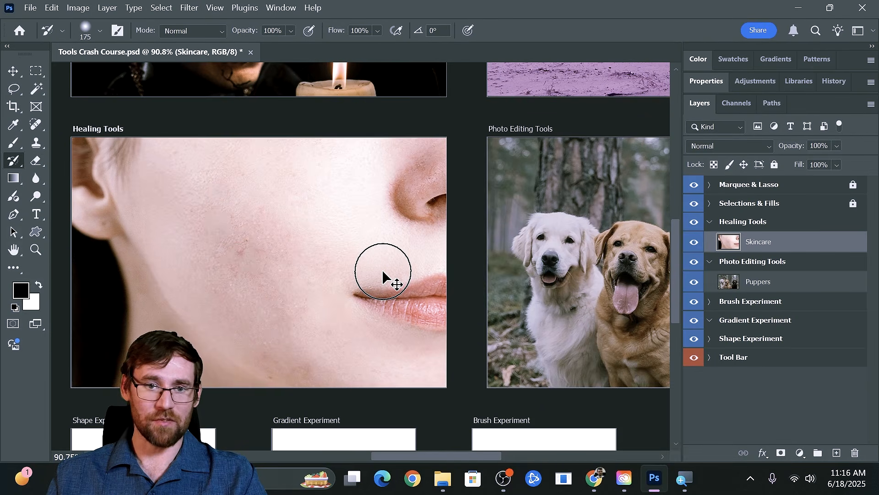
- Erase a diagonal strip across the cheek with the Eraser tool at 80 px, and undo the stroke
key("space")
left_click_drag(585, 243, 378, 246)
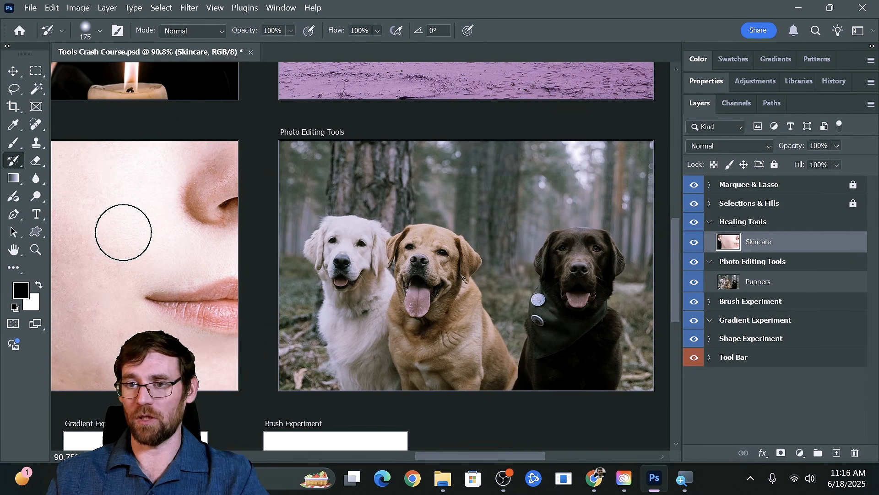
left_click(34, 161)
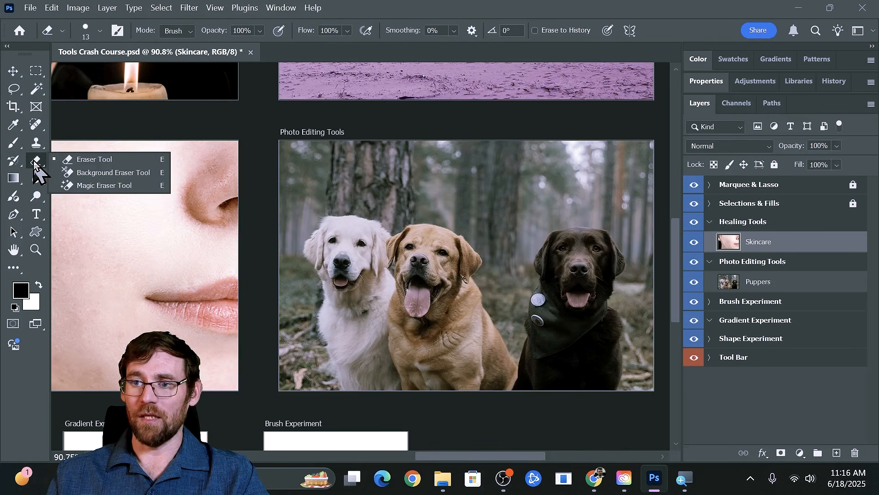
left_click(78, 161)
mouse_move(104, 213)
left_mouse_down()
mouse_move(233, 222)
mouse_move(321, 215)
left_mouse_up()
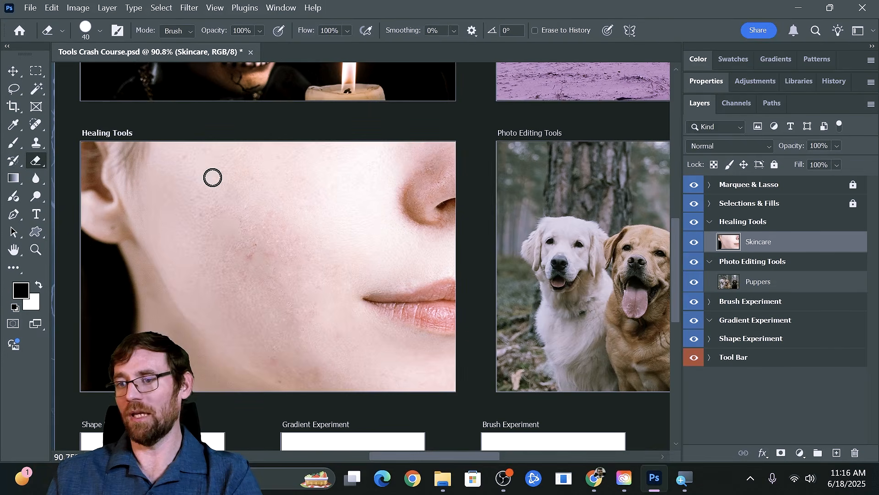
key("bracketright")
key("bracketright")
key("bracketright")
key("bracketright")
left_click_drag(221, 143, 302, 272)
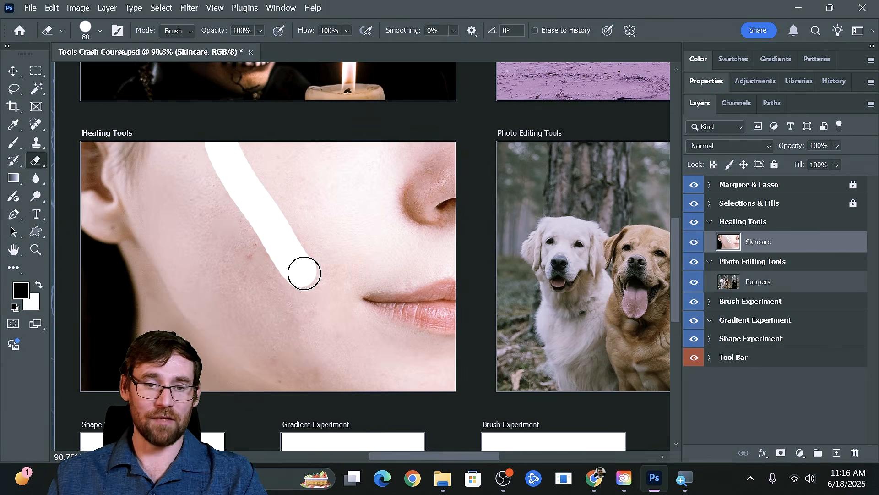
key("ctrl+z")
- Try the Magic Eraser on the upper cheek skin, undo it, and return to the standard Eraser tool
right_click(37, 161)
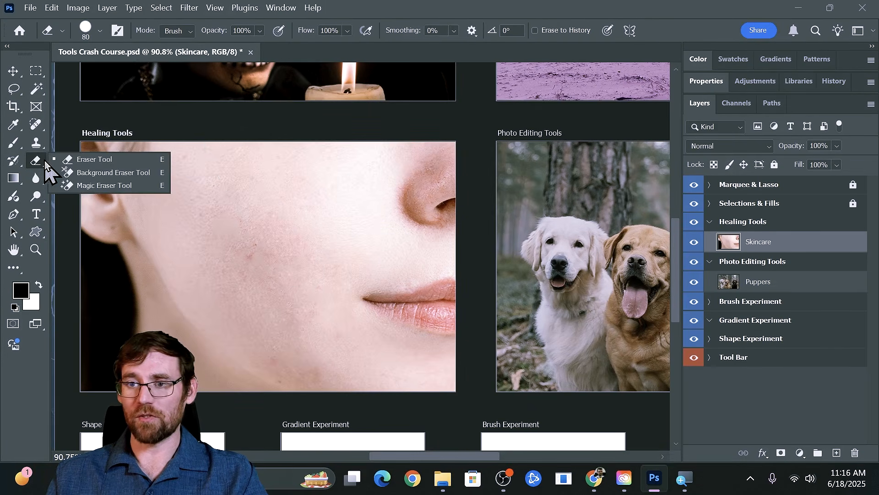
left_click(88, 185)
left_click(207, 201)
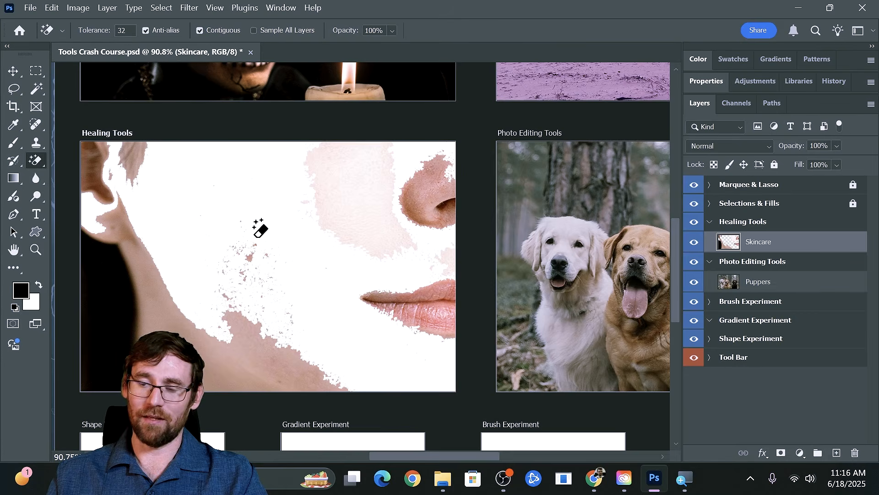
key("ctrl+z")
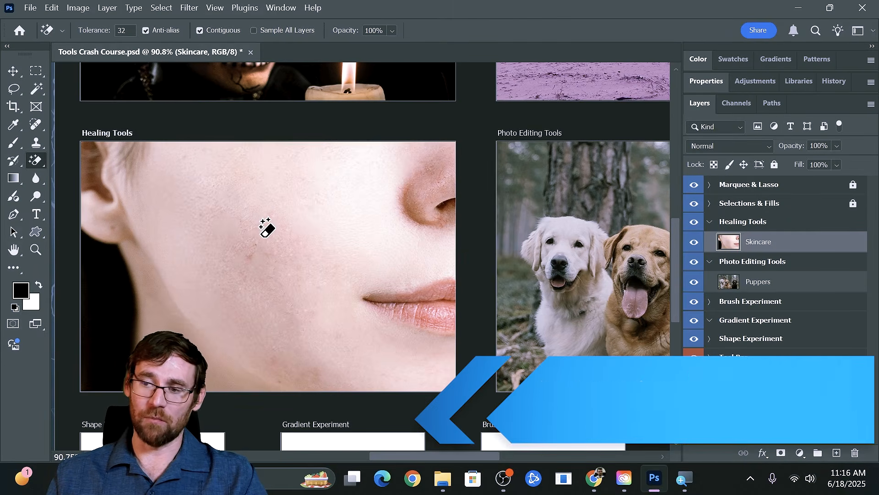
right_click(41, 159)
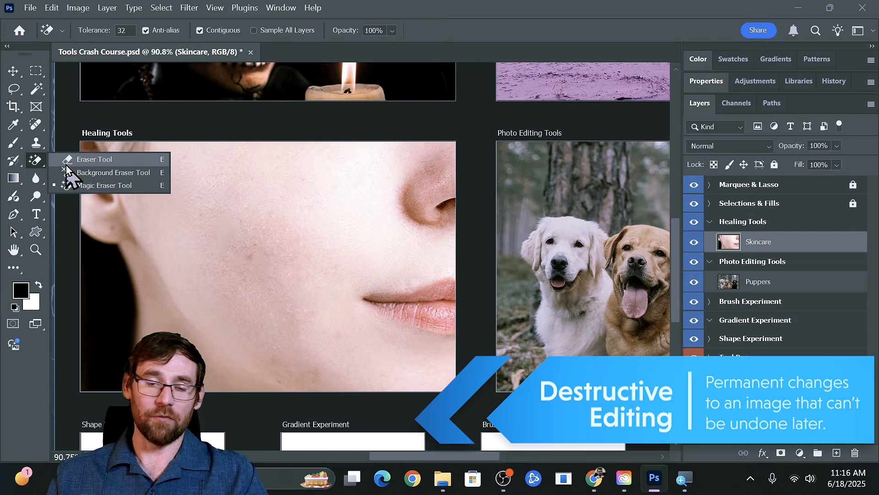
left_click(81, 160)
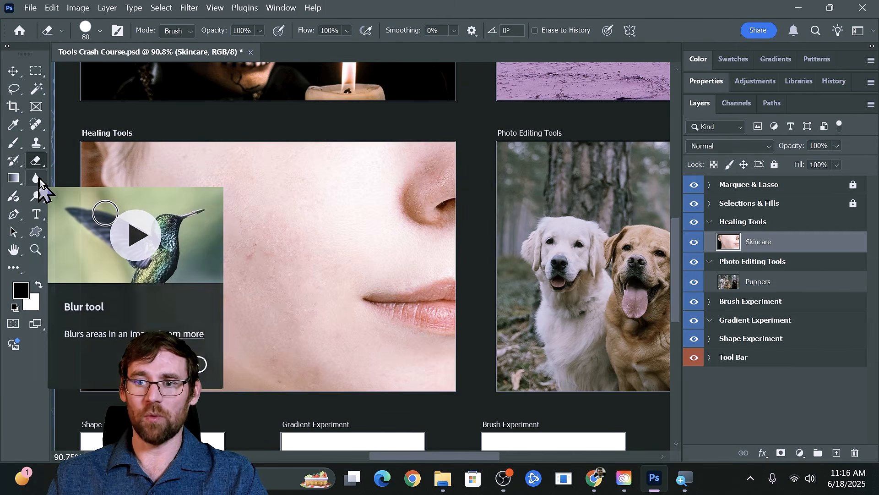
- Lock and collapse the Healing Tools artboard, and select the Puppers layer in the Photo Editing Tools artboard
left_click_drag(564, 179, 278, 175)
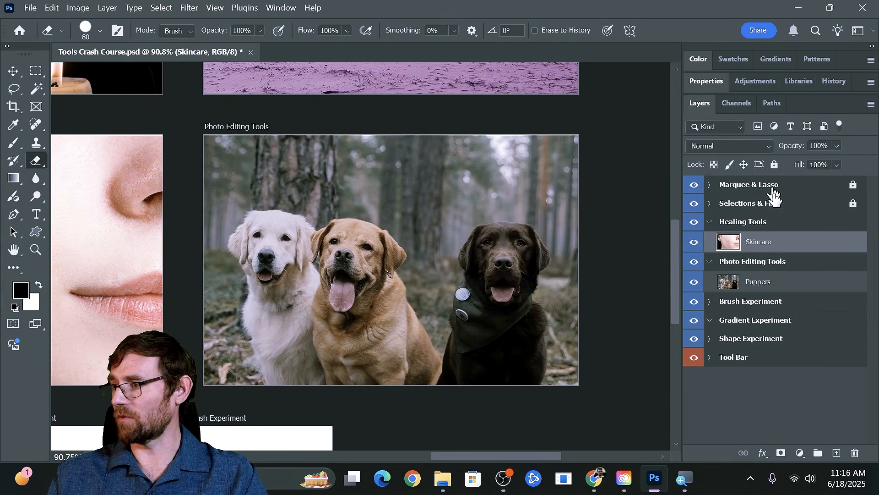
left_click(768, 226)
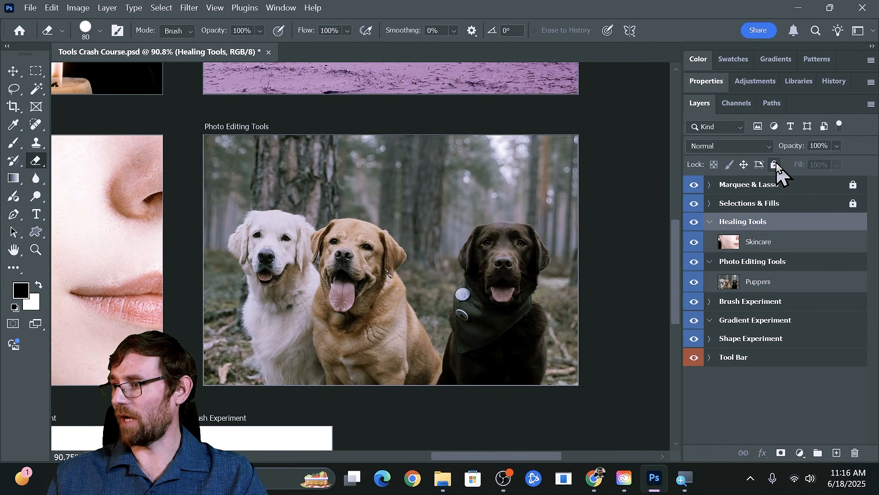
left_click(775, 164)
left_click(709, 223)
left_click(762, 260)
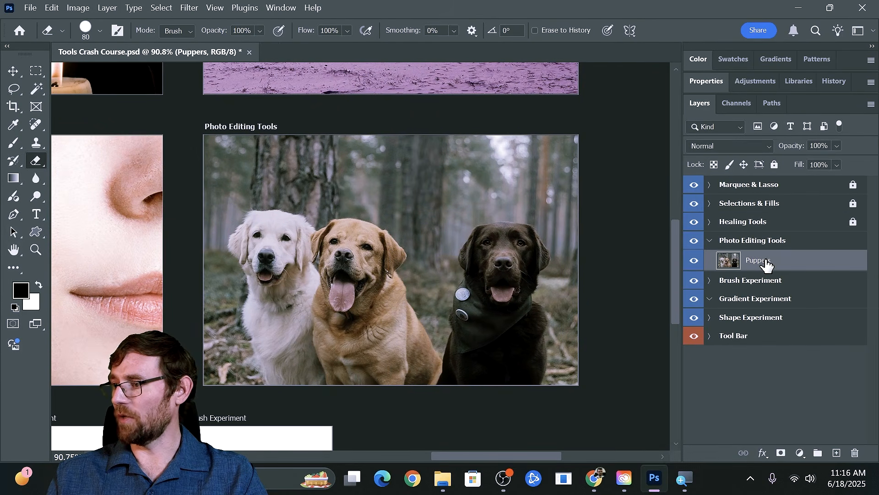
- Blur the forest background around the white dog with the Blur Tool at 250 px and 100% strength
left_click(36, 177)
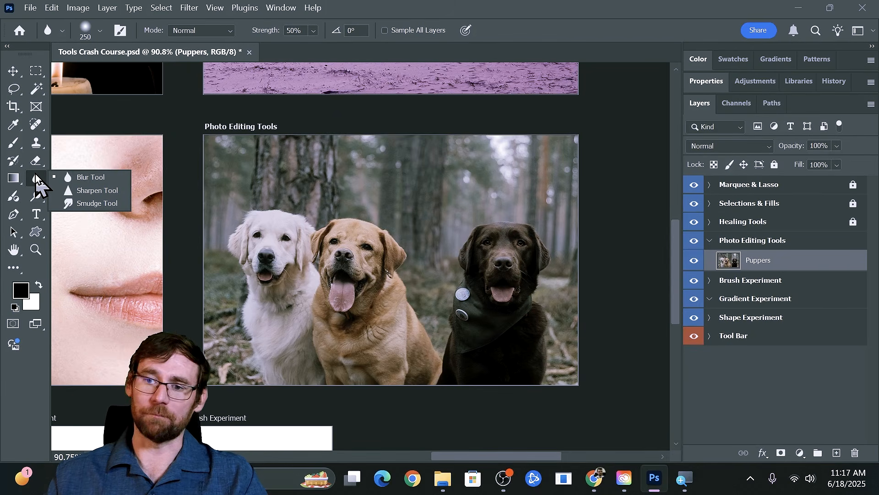
left_click(78, 180)
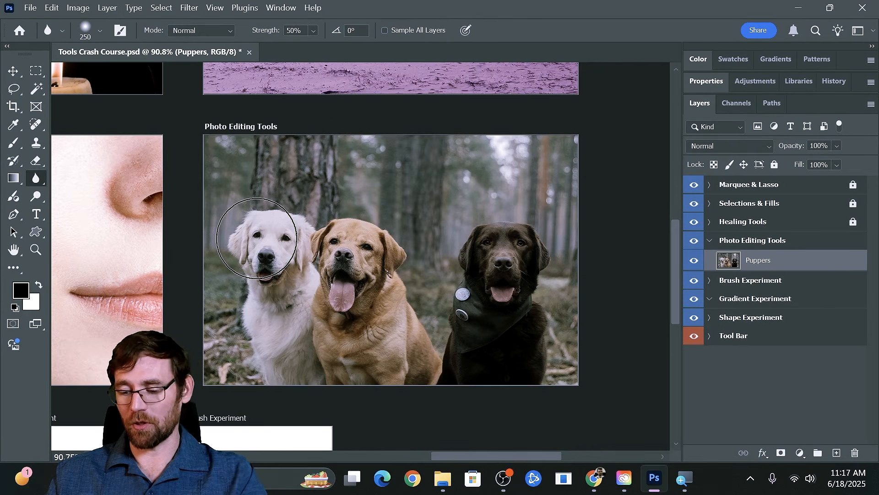
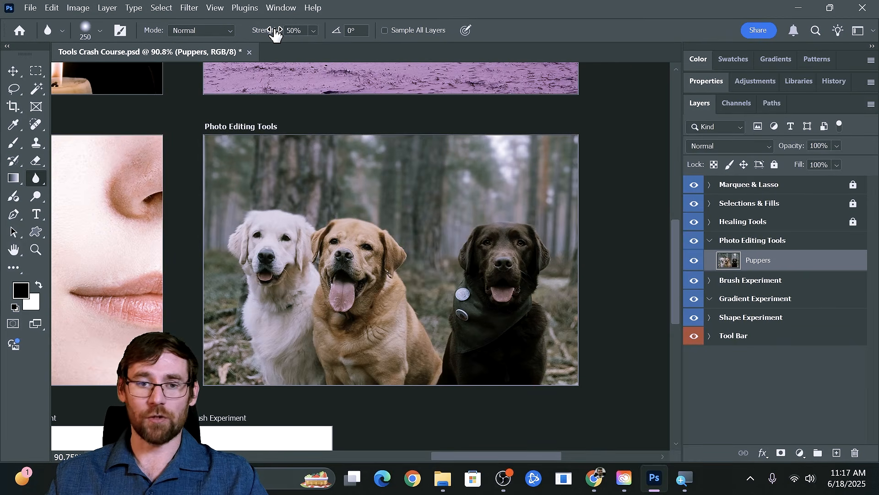
left_click_drag(275, 33, 345, 31)
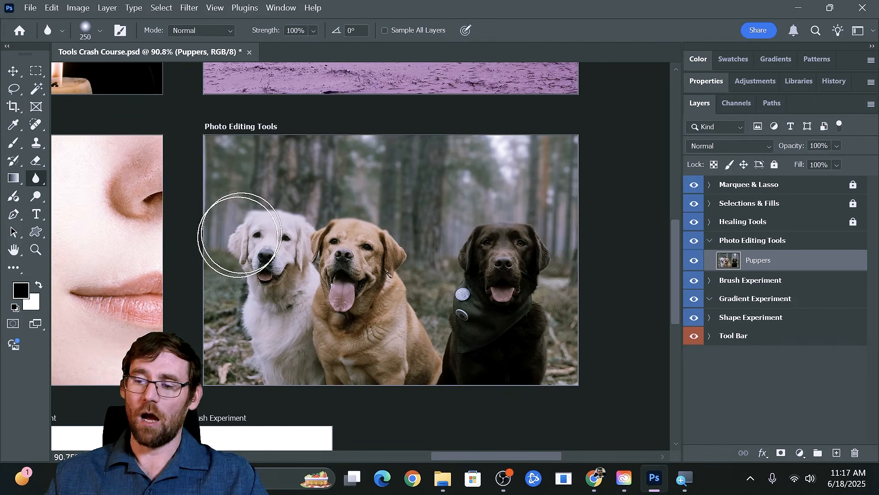
mouse_move(218, 348)
left_mouse_down()
mouse_move(196, 334)
mouse_move(232, 373)
mouse_move(214, 340)
mouse_move(207, 345)
mouse_move(210, 329)
mouse_move(218, 349)
mouse_move(205, 335)
mouse_move(209, 347)
mouse_move(223, 330)
left_mouse_up()
- Sharpen a patch of the tree trunk above and between the tan and brown dogs with the Sharpen Tool at 175 px
right_click(35, 177)
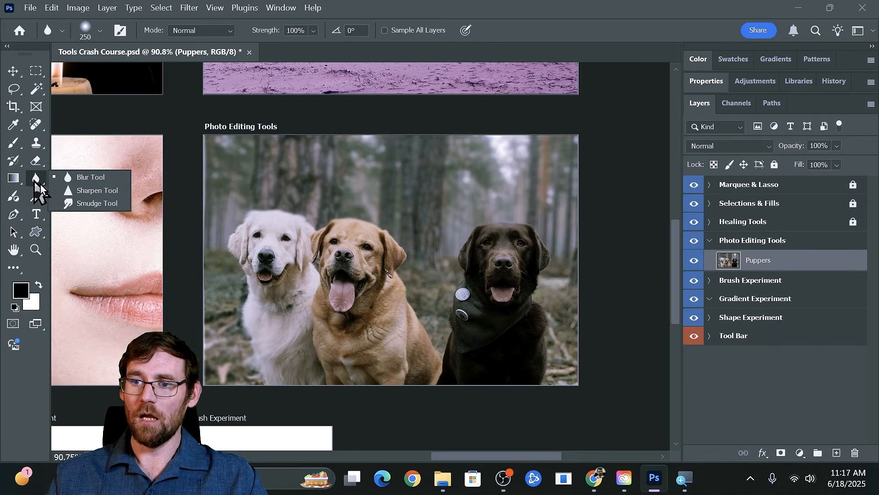
left_click(63, 194)
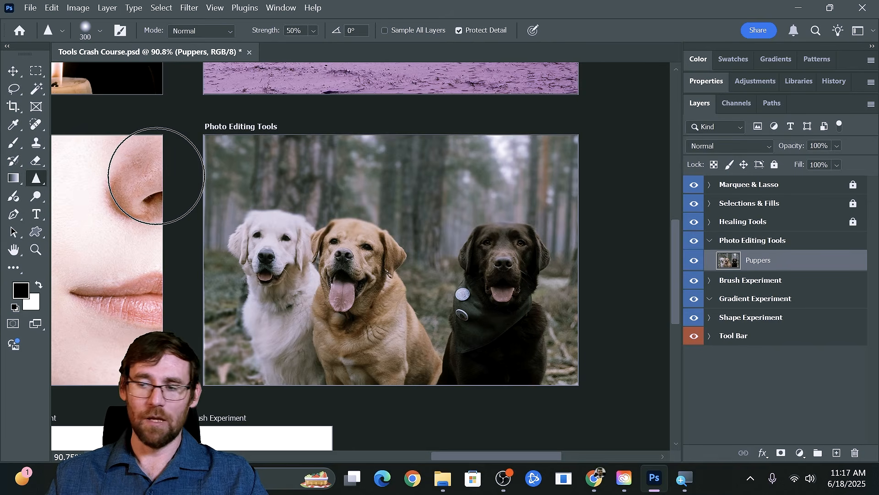
key("bracketleft")
key("bracketleft")
key("bracketleft")
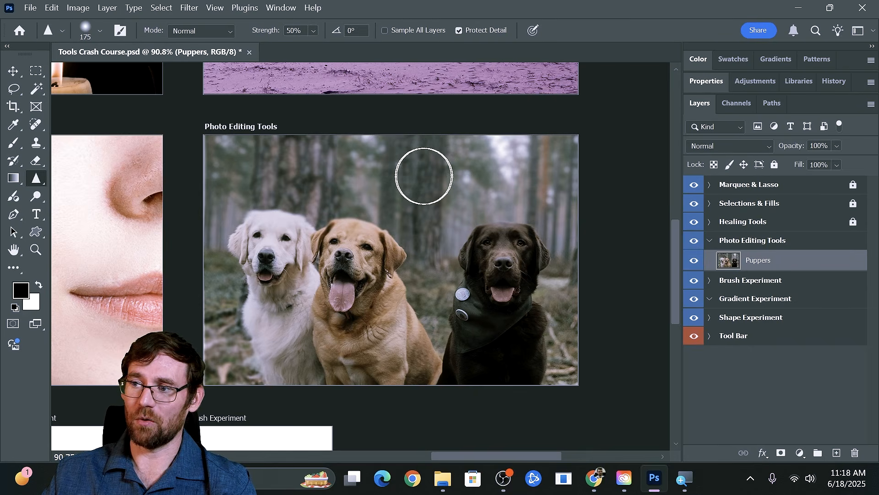
mouse_move(424, 176)
left_mouse_down()
mouse_move(432, 165)
mouse_move(416, 153)
mouse_move(432, 173)
mouse_move(419, 157)
mouse_move(420, 172)
mouse_move(431, 167)
mouse_move(421, 165)
left_mouse_up()
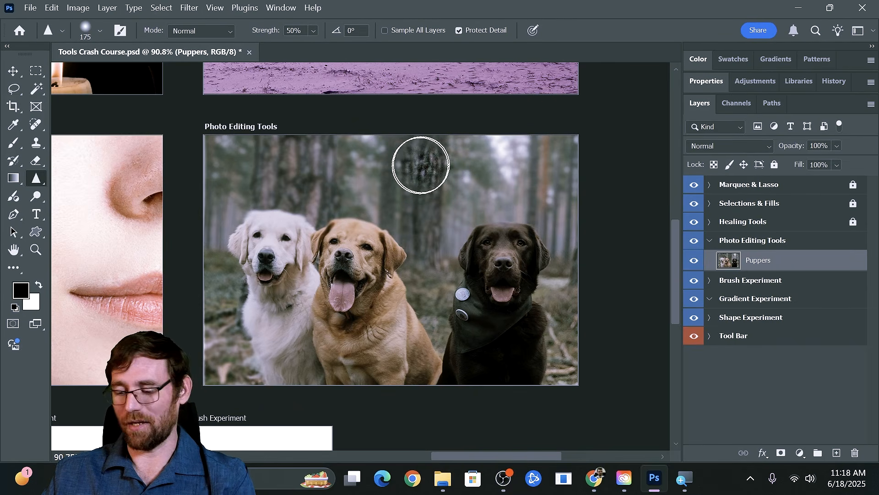
- Over-sharpen the same tree trunk patch until it breaks up into coarse coloured pixels
key("ctrl+plus")
key("ctrl+plus")
key("ctrl+plus")
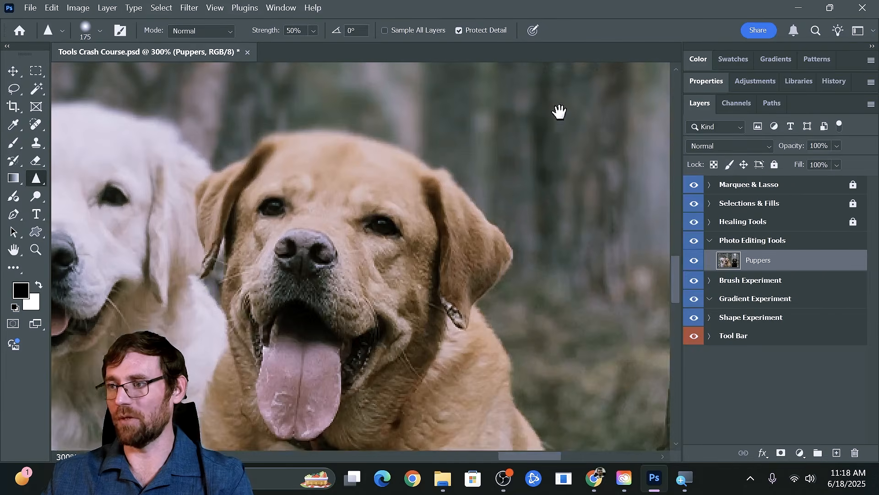
left_click_drag(560, 111, 419, 387)
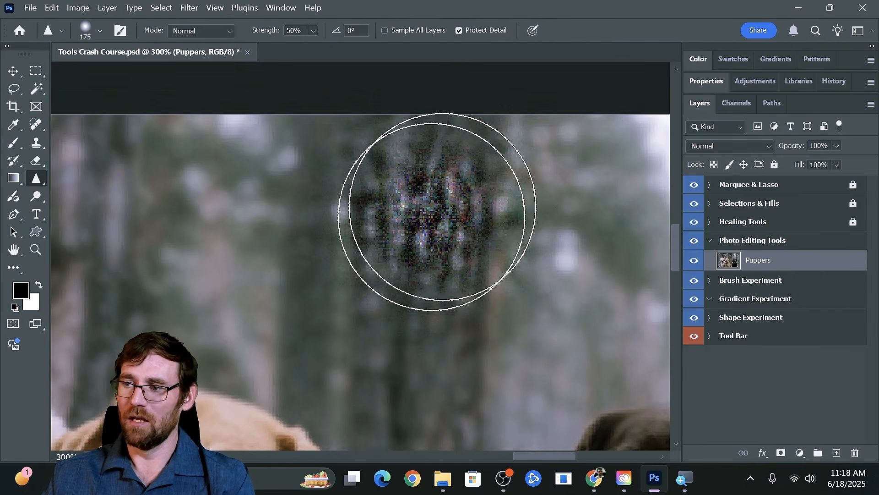
mouse_move(437, 211)
left_mouse_down()
mouse_move(360, 274)
mouse_move(389, 305)
mouse_move(423, 286)
mouse_move(480, 225)
mouse_move(381, 234)
mouse_move(376, 253)
mouse_move(418, 253)
mouse_move(438, 241)
left_mouse_up()
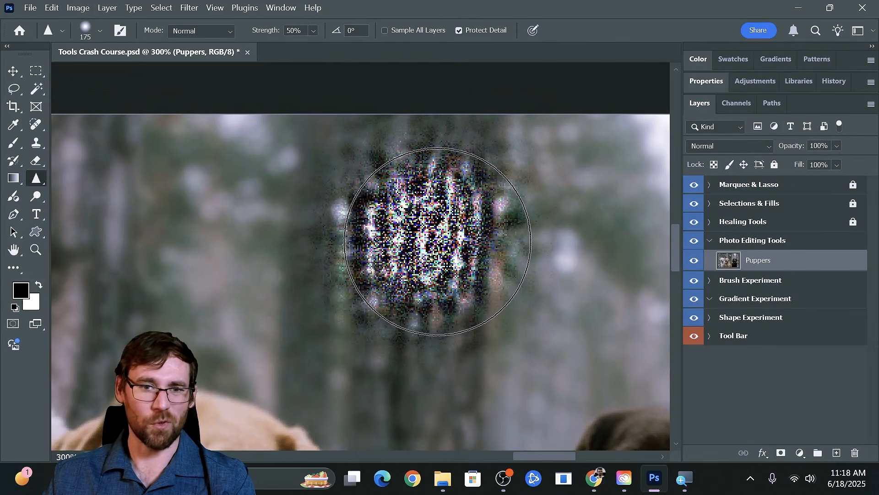
- Smear the sharpened patch and the upper forest background sideways with the Smudge Tool at 150 px and 50% strength
right_click(35, 182)
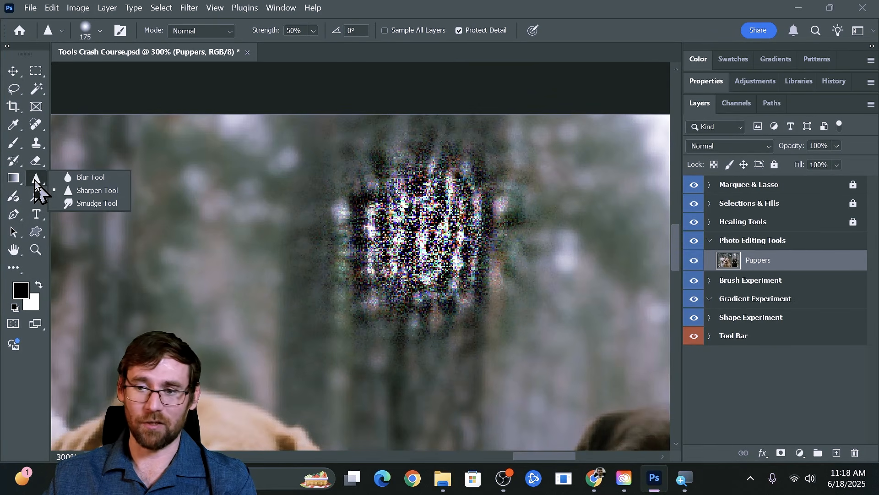
left_click(94, 204)
key("ctrl+minus")
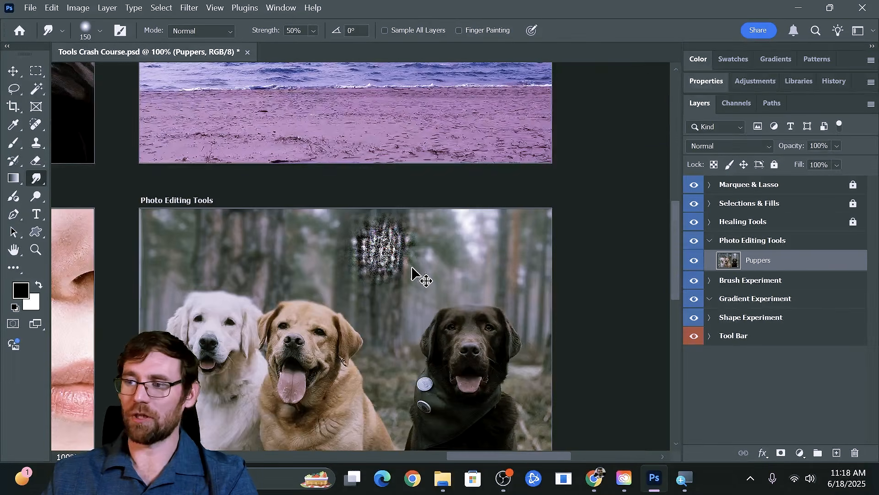
scroll(352, 262, "down", 5)
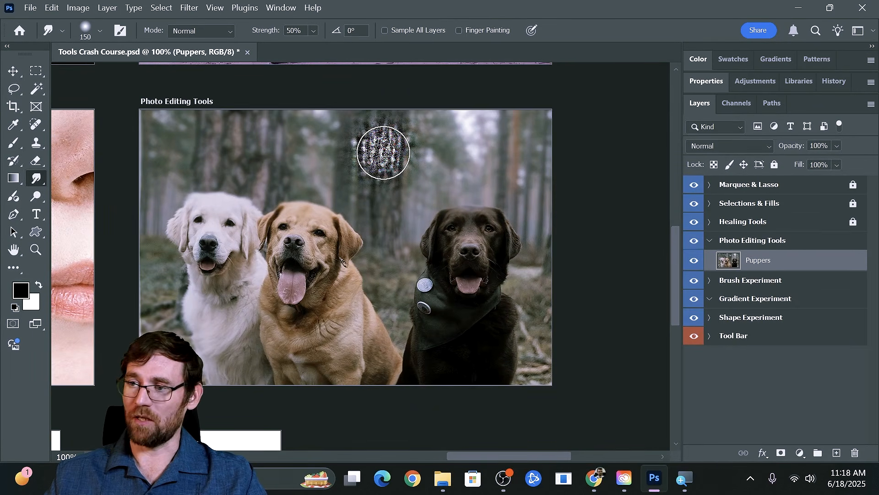
mouse_move(382, 152)
left_mouse_down()
mouse_move(158, 144)
mouse_move(476, 135)
mouse_move(566, 146)
mouse_move(480, 153)
mouse_move(141, 146)
mouse_move(520, 145)
mouse_move(611, 155)
mouse_move(136, 136)
left_mouse_up()
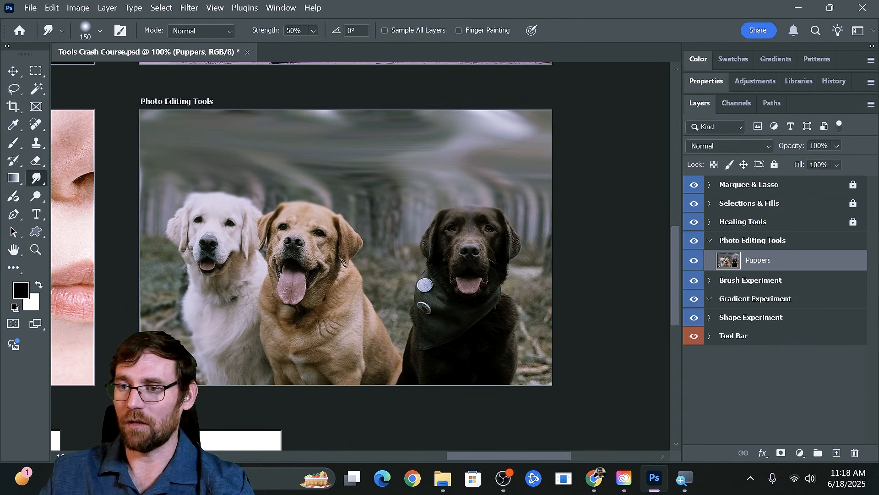
- Lighten the white dog heavily with the Dodge Tool at 250 px, Midtones range and 50% exposure
left_click(36, 196)
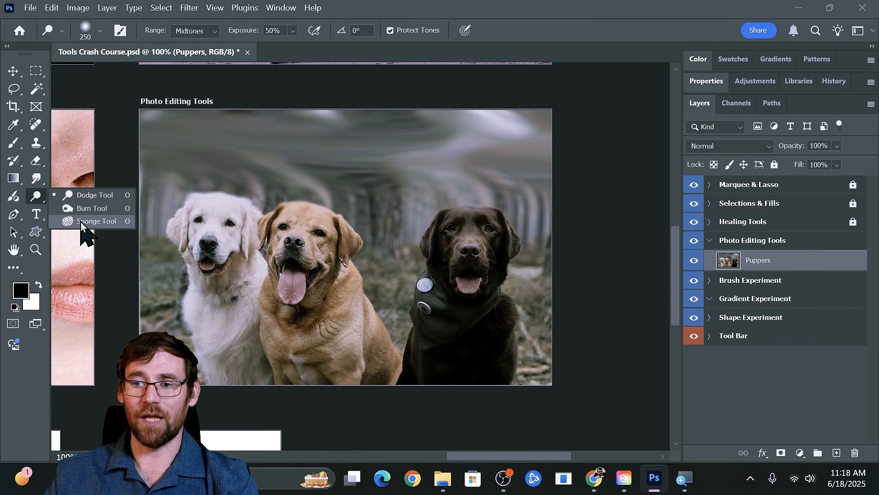
left_click(84, 197)
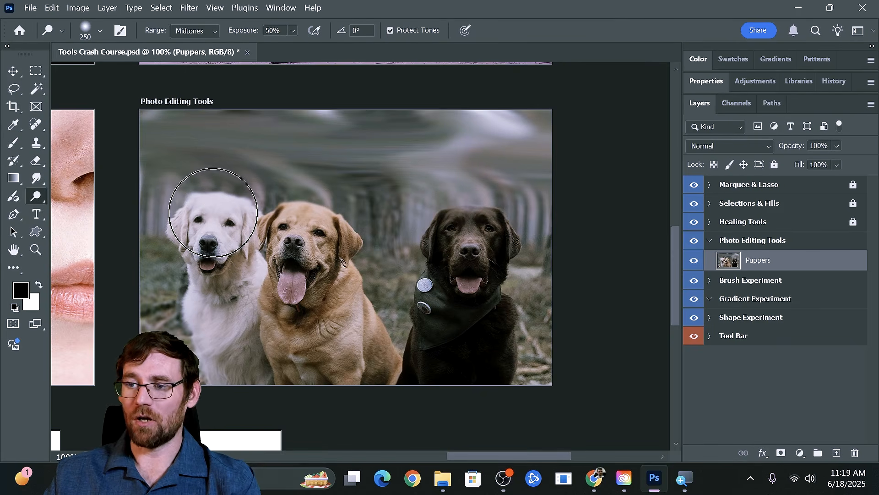
mouse_move(210, 231)
left_mouse_down()
mouse_move(197, 218)
mouse_move(219, 229)
mouse_move(222, 314)
mouse_move(219, 255)
mouse_move(232, 334)
mouse_move(206, 226)
mouse_move(222, 252)
mouse_move(202, 220)
mouse_move(240, 336)
mouse_move(213, 236)
mouse_move(235, 286)
mouse_move(206, 220)
mouse_move(232, 314)
mouse_move(216, 244)
mouse_move(186, 231)
left_mouse_up()
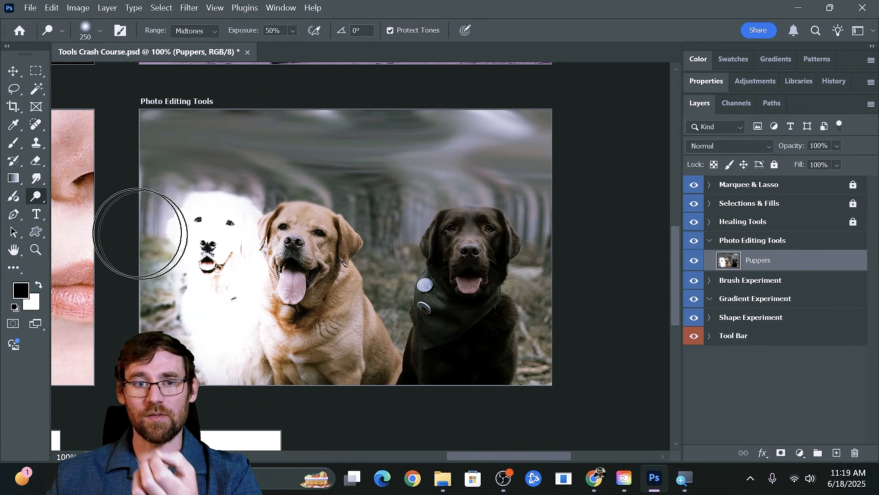
- Darken the brown dog with the Burn Tool at 300 px, Midtones range and 50% exposure
left_click(40, 195)
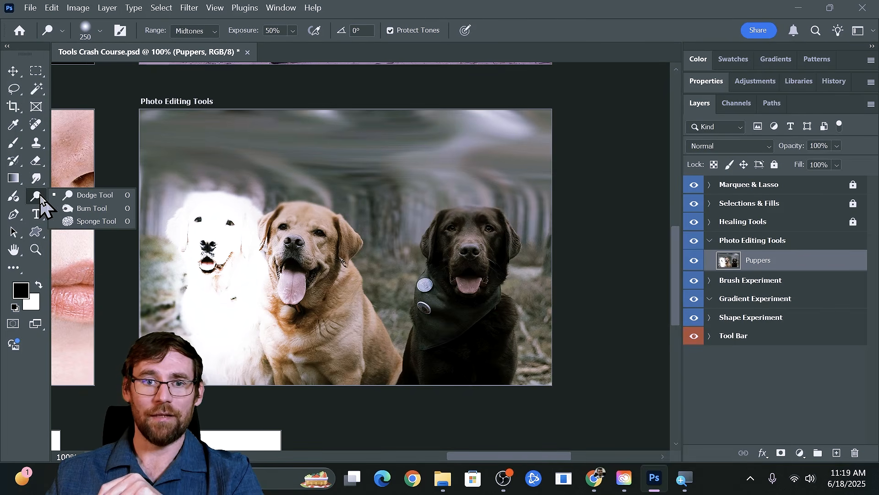
left_click(94, 205)
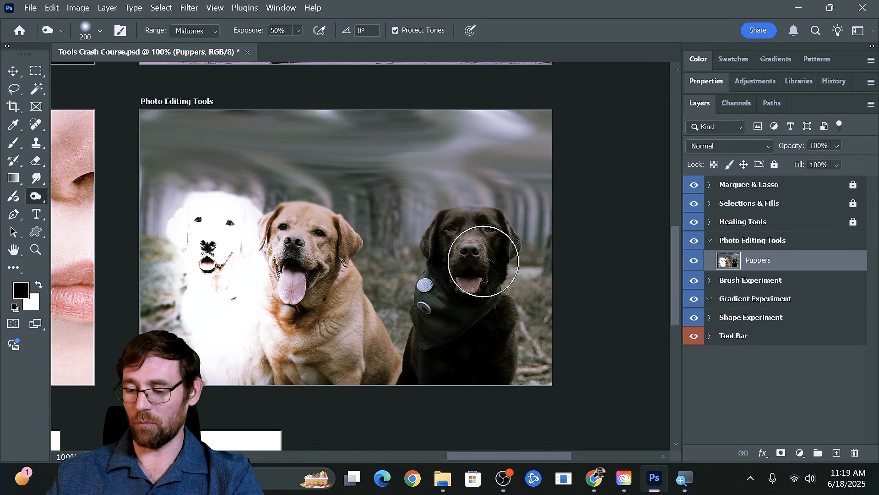
key("bracketright")
key("bracketright")
mouse_move(477, 256)
left_mouse_down()
mouse_move(470, 341)
mouse_move(453, 293)
mouse_move(458, 262)
mouse_move(466, 350)
mouse_move(466, 248)
mouse_move(461, 321)
mouse_move(453, 299)
mouse_move(469, 243)
mouse_move(458, 317)
mouse_move(472, 322)
mouse_move(475, 290)
mouse_move(457, 325)
mouse_move(458, 317)
mouse_move(458, 338)
mouse_move(464, 250)
mouse_move(466, 326)
mouse_move(464, 292)
mouse_move(479, 261)
mouse_move(473, 238)
mouse_move(454, 342)
mouse_move(454, 323)
left_mouse_up()
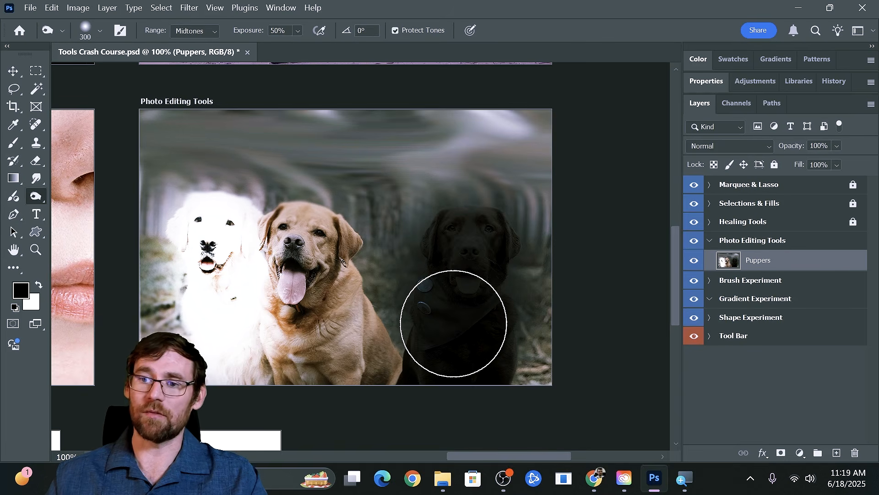
- Desaturate the tan dog in the middle with the Sponge Tool at 300 px and 50% flow
right_click(34, 200)
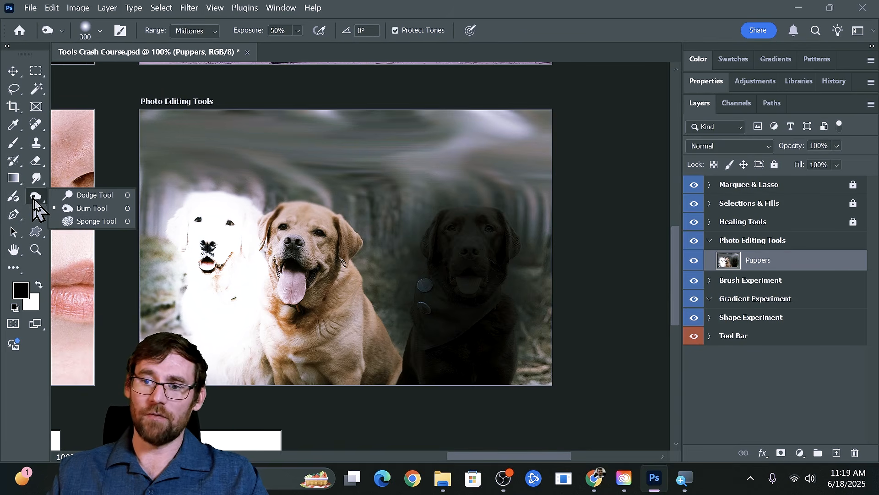
left_click(94, 221)
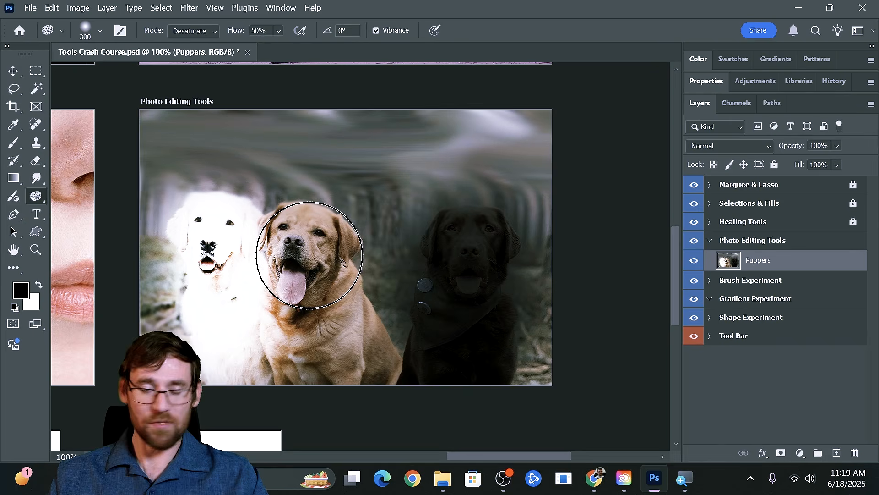
mouse_move(310, 255)
left_mouse_down()
mouse_move(299, 334)
mouse_move(306, 228)
mouse_move(302, 281)
mouse_move(353, 316)
mouse_move(301, 241)
mouse_move(371, 366)
mouse_move(317, 218)
mouse_move(308, 270)
mouse_move(337, 322)
mouse_move(325, 266)
mouse_move(303, 337)
mouse_move(286, 316)
mouse_move(298, 295)
mouse_move(300, 358)
mouse_move(289, 302)
mouse_move(292, 292)
mouse_move(305, 356)
mouse_move(309, 246)
mouse_move(317, 294)
mouse_move(316, 287)
mouse_move(335, 320)
mouse_move(286, 295)
mouse_move(310, 347)
mouse_move(313, 316)
mouse_move(288, 325)
mouse_move(404, 380)
mouse_move(366, 348)
mouse_move(340, 339)
mouse_move(379, 371)
mouse_move(355, 373)
mouse_move(286, 332)
mouse_move(337, 333)
mouse_move(304, 275)
mouse_move(310, 243)
mouse_move(321, 324)
mouse_move(342, 343)
mouse_move(319, 240)
mouse_move(320, 313)
mouse_move(348, 242)
mouse_move(383, 368)
left_mouse_up()
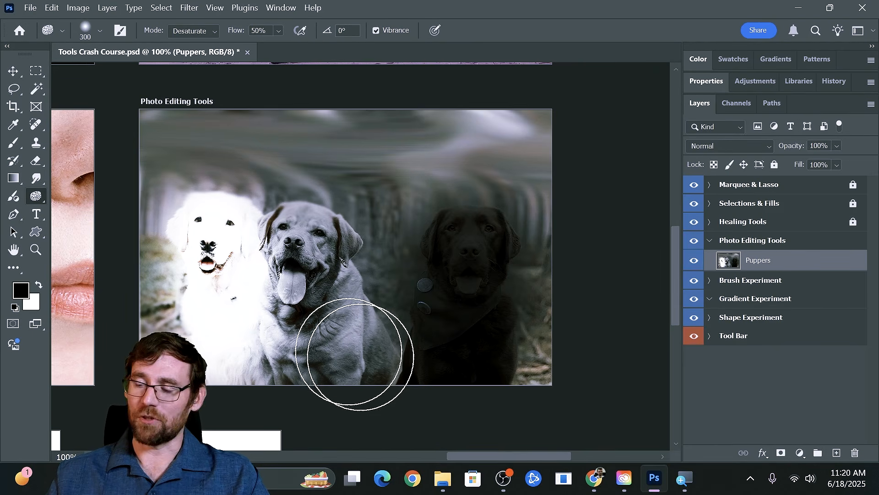
- Look through the tool variants grouped under the Pen, Path Selection and Horizontal Type tools
left_click(9, 215)
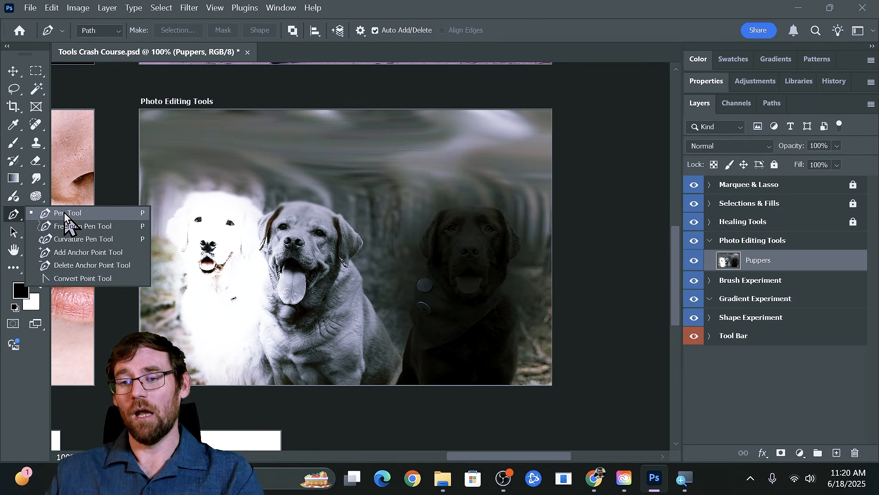
left_click(8, 220)
left_click(12, 232)
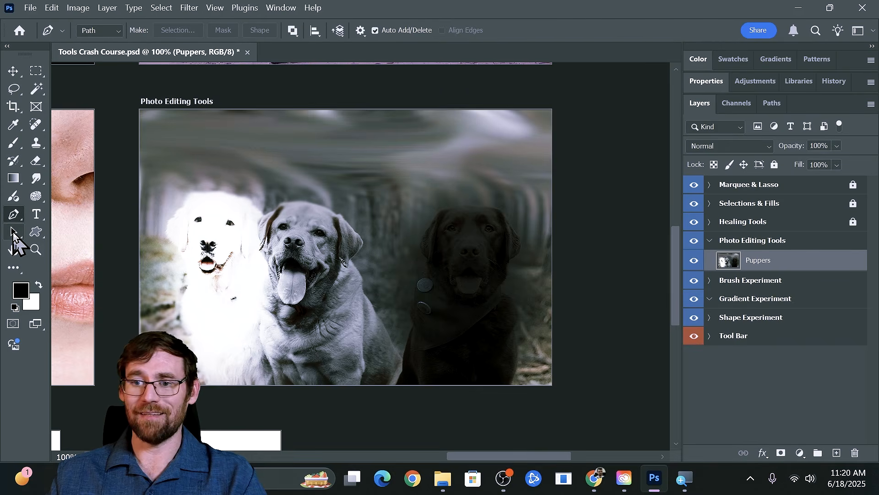
left_click(13, 234)
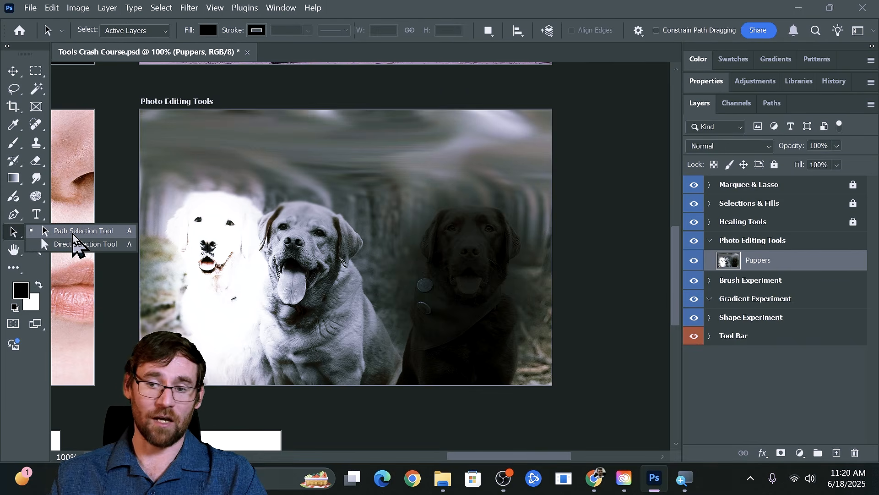
left_click(12, 216)
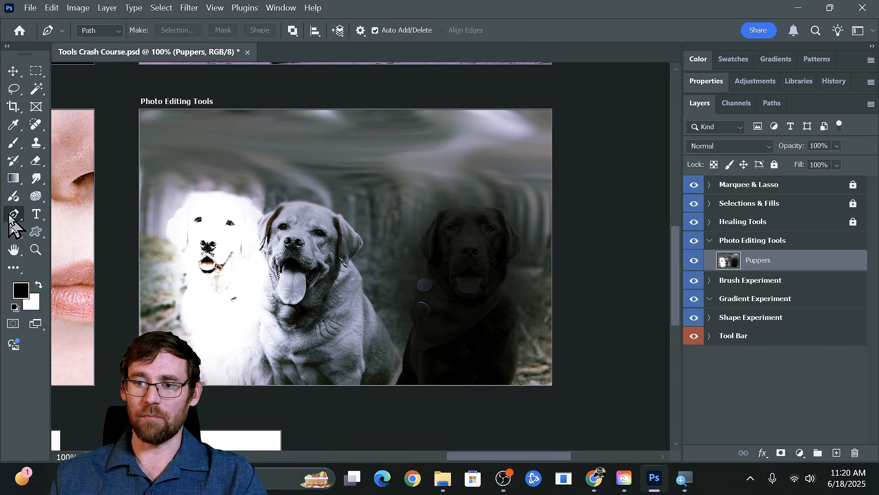
left_click(39, 215)
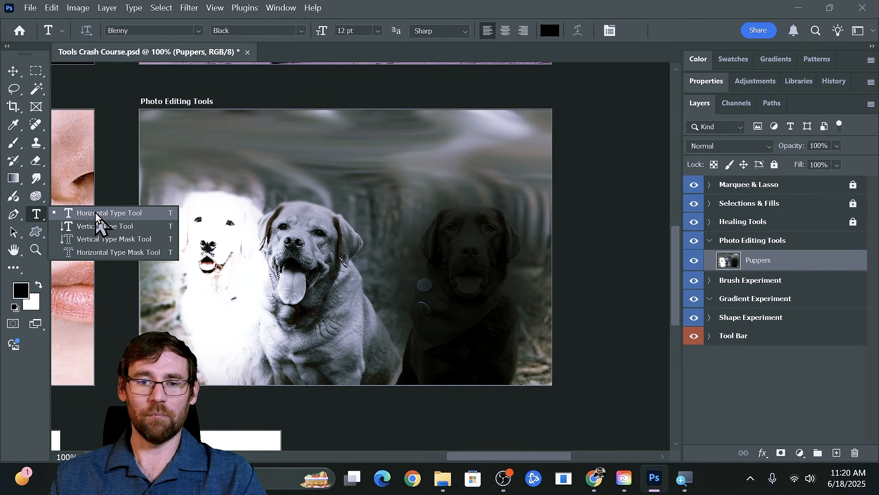
left_click(38, 217)
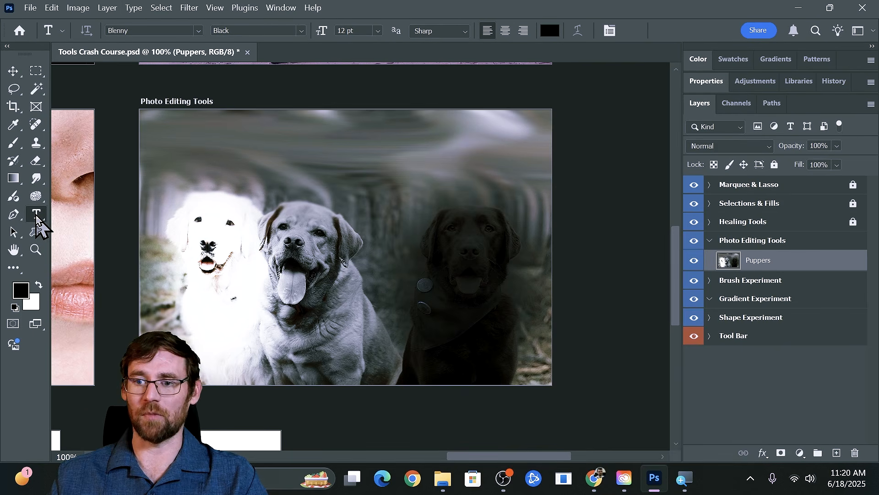
- Pan the canvas with the Hand tool and zoom out with the Zoom tool to show the three blank experiment artboards
left_click(14, 250)
left_click_drag(148, 226, 513, 232)
left_click_drag(263, 257, 244, 148)
left_click(36, 249)
left_click_drag(316, 195, 200, 207)
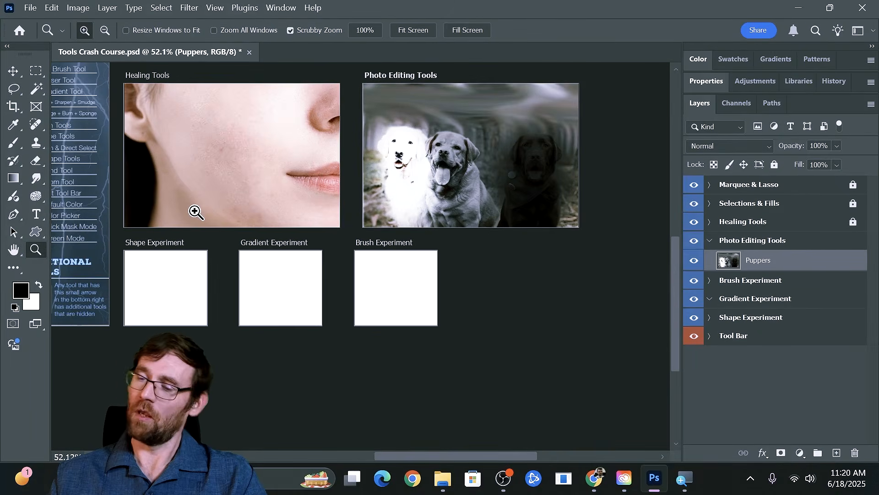
scroll(196, 212, "down", 4)
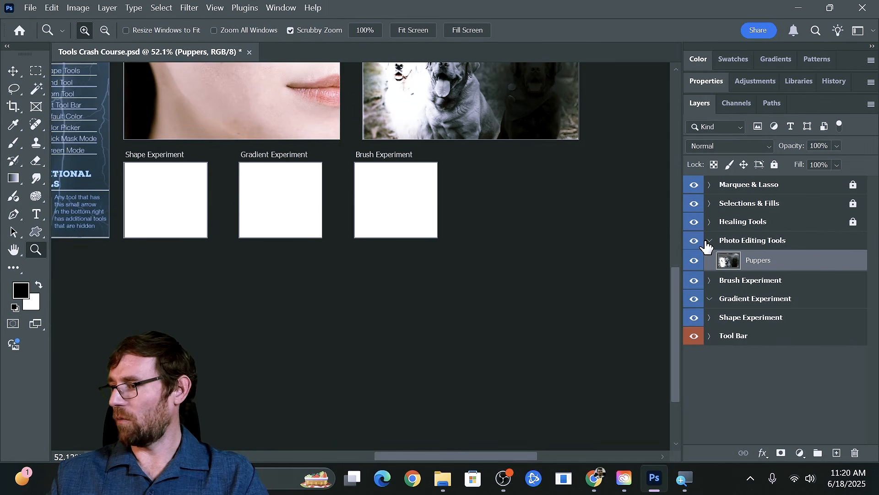
- Collapse and lock the Photo Editing Tools artboard, and select the Shape Experiment artboard
left_click(710, 241)
left_click(729, 297)
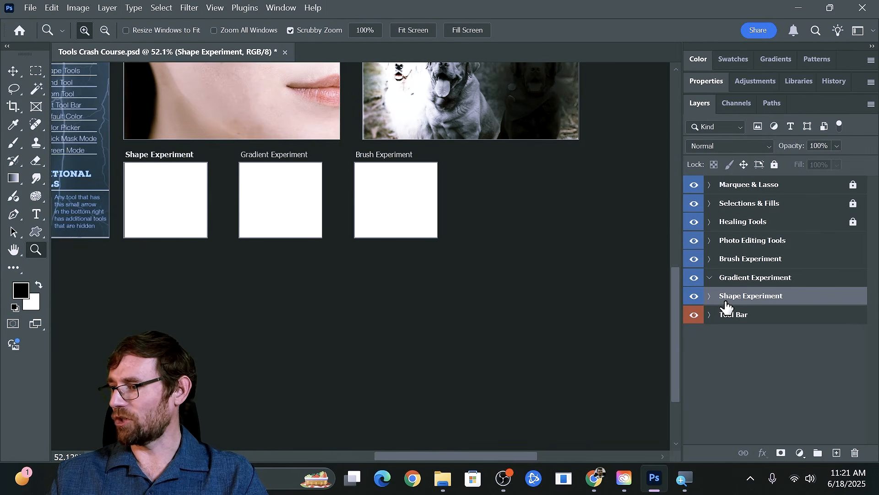
left_click(753, 243)
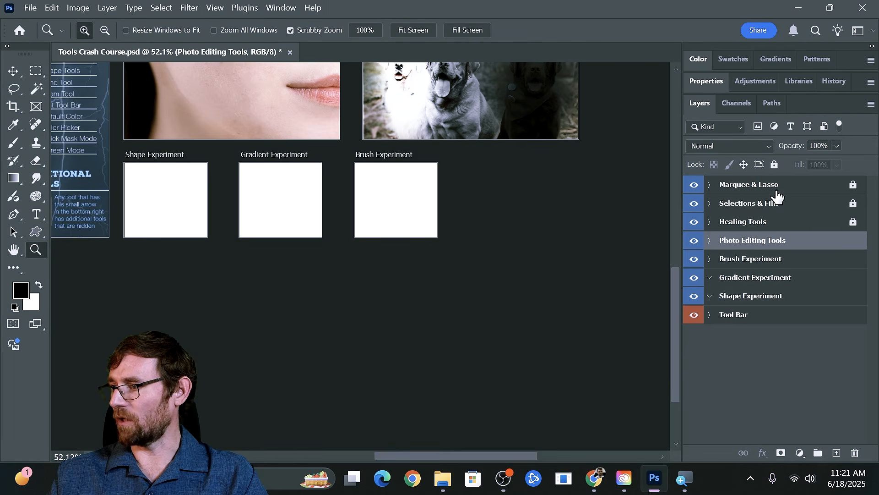
left_click(774, 165)
left_click(743, 297)
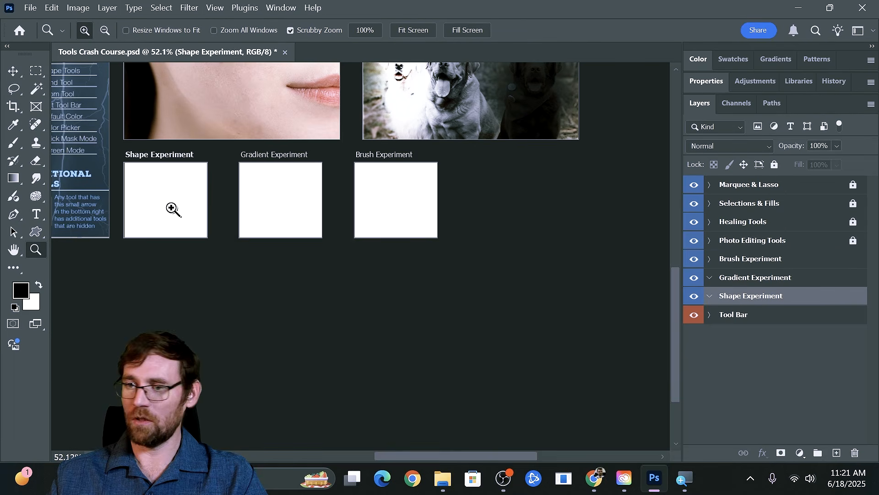
- Draw a narrow vertical rectangle about 38 × 224 px near the left side of the Shape Experiment artboard
left_click_drag(172, 209, 267, 200)
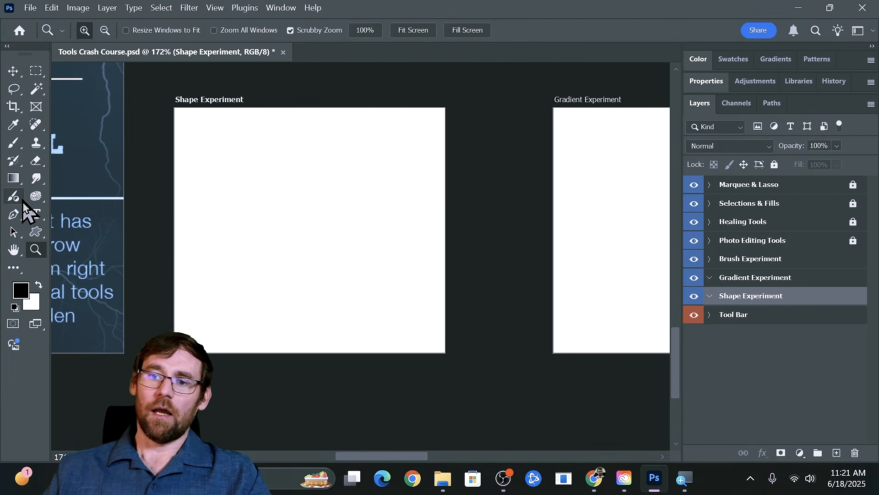
left_click_drag(32, 243, 55, 240)
key("shift+u")
right_click(38, 233)
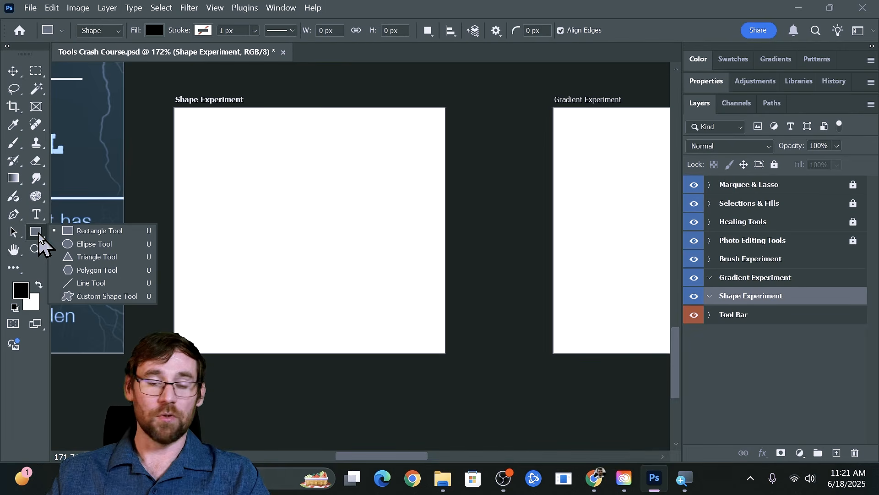
left_click(89, 231)
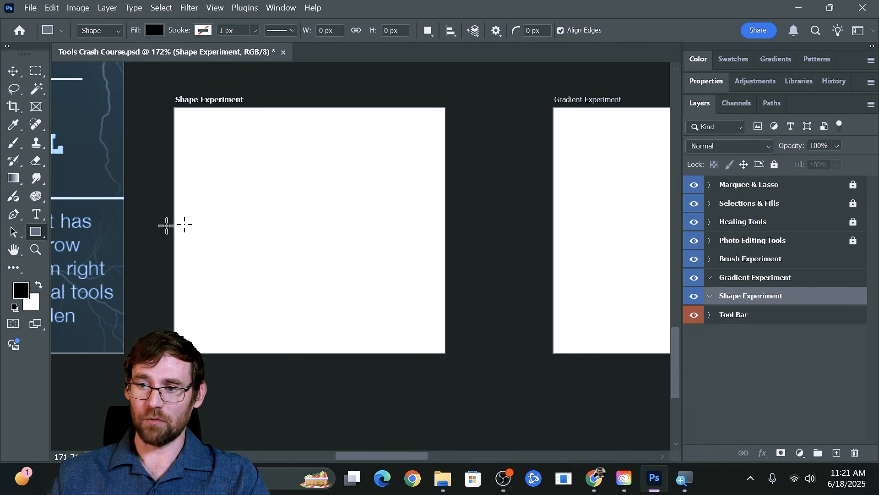
left_click_drag(205, 151, 234, 327)
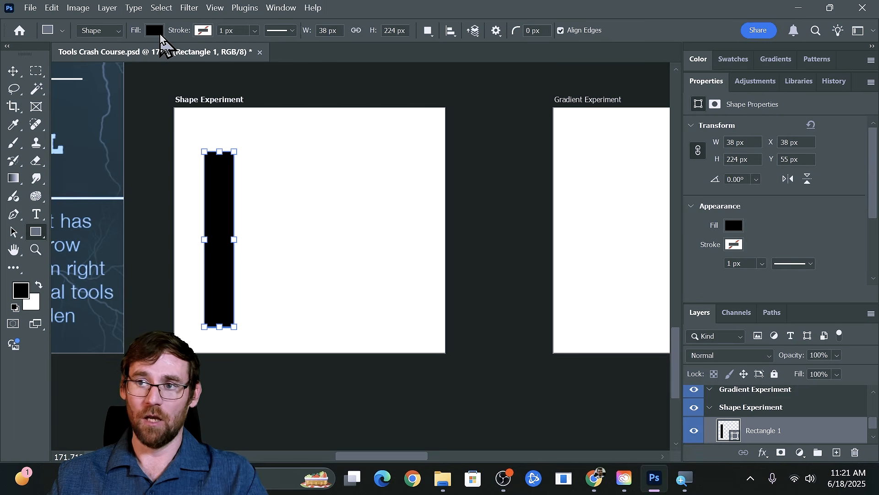
- Give the rectangle an orange fill and a black stroke 10.14 px wide
left_click(155, 31)
left_click(178, 104)
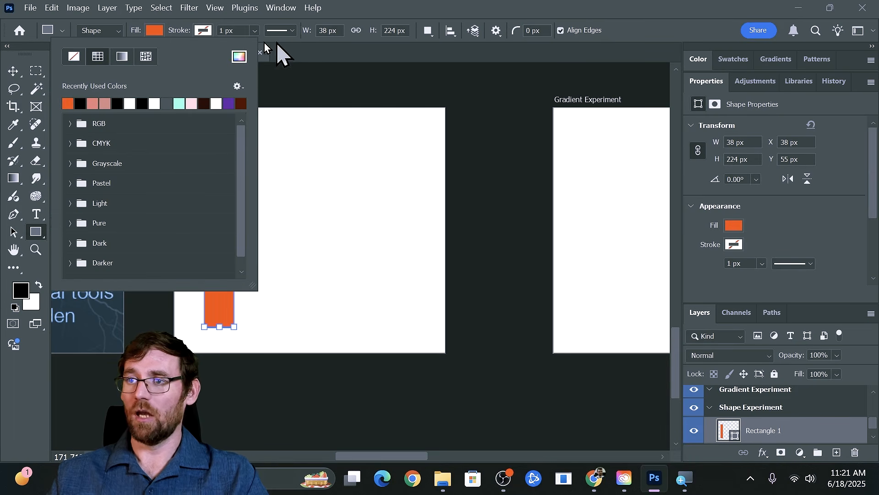
left_click(203, 30)
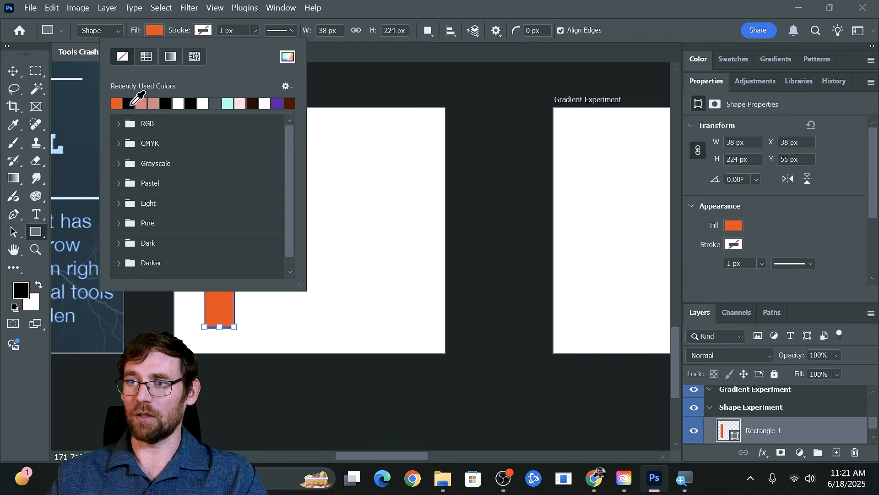
left_click(130, 104)
left_click(364, 16)
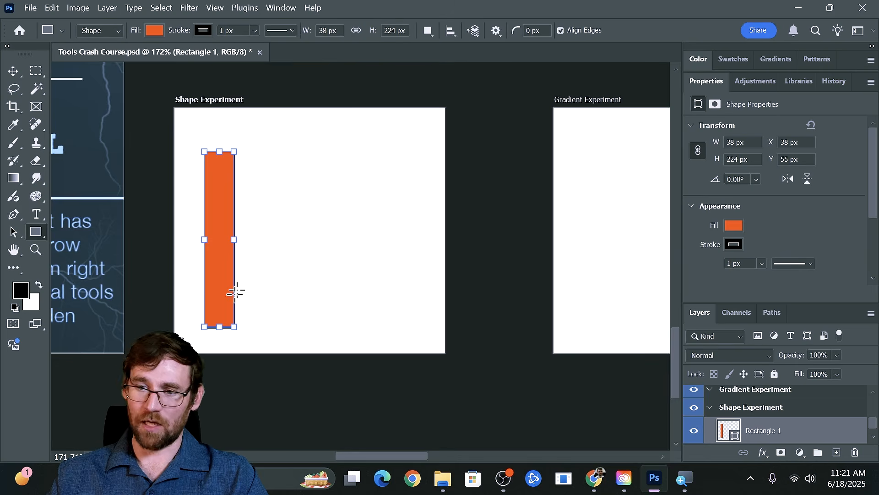
left_click(253, 31)
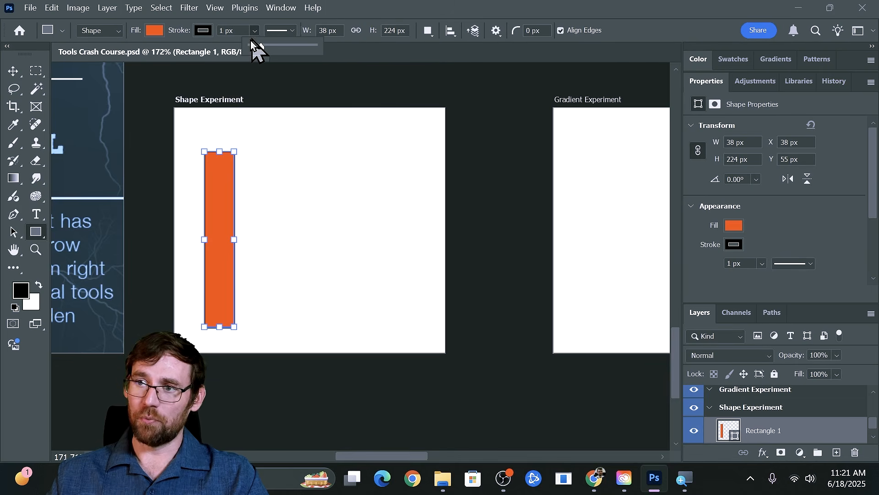
left_click_drag(262, 49, 265, 51)
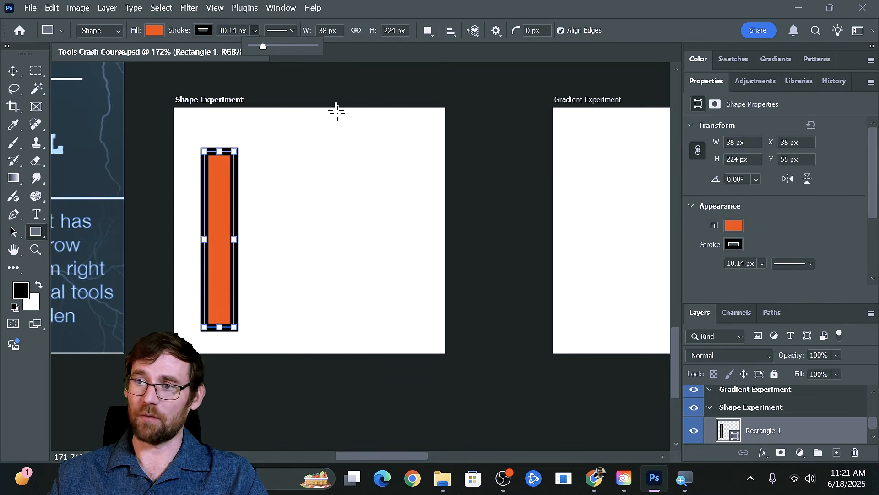
- Try the dashed stroke style on the rectangle and return its outline to the solid line
left_click(285, 31)
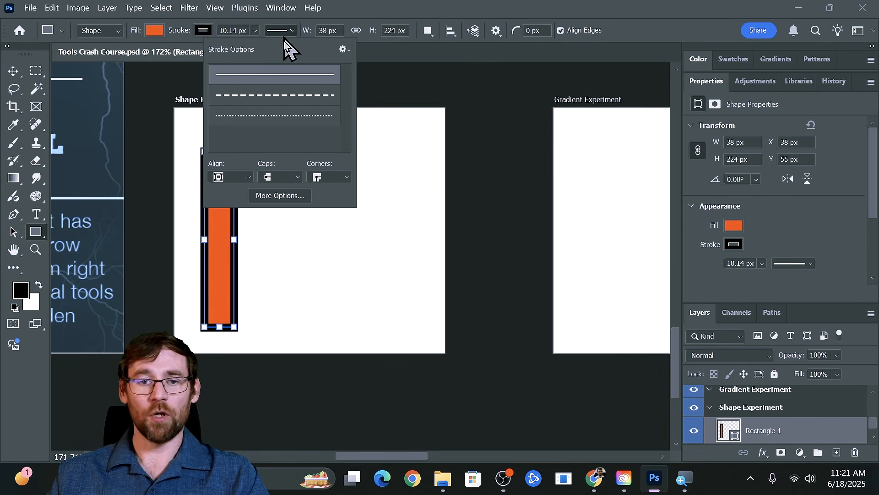
left_click(273, 100)
left_click(277, 117)
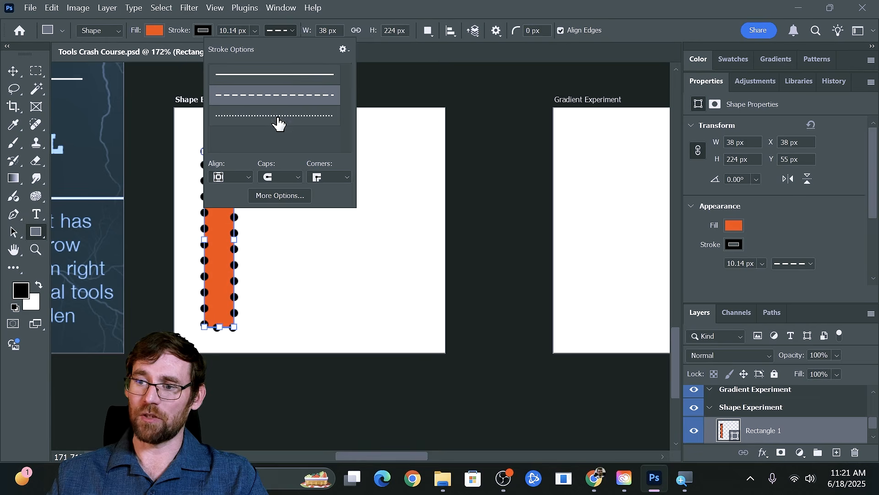
left_click(269, 85)
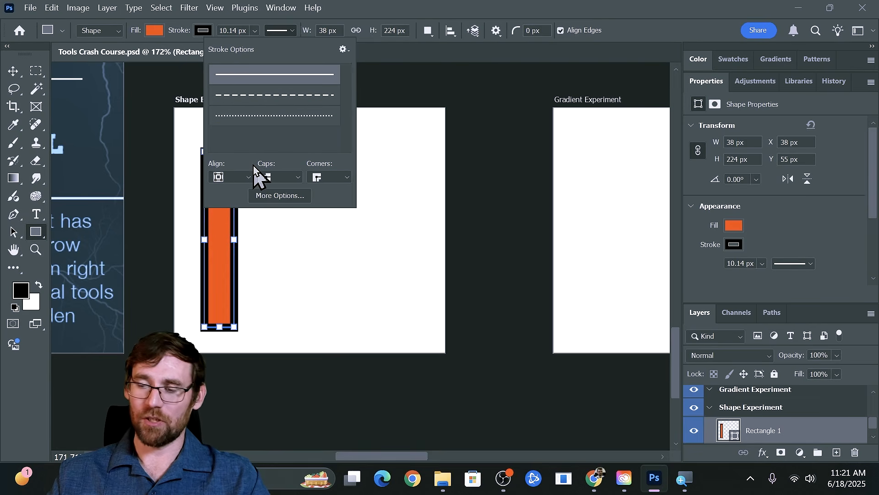
left_click(346, 20)
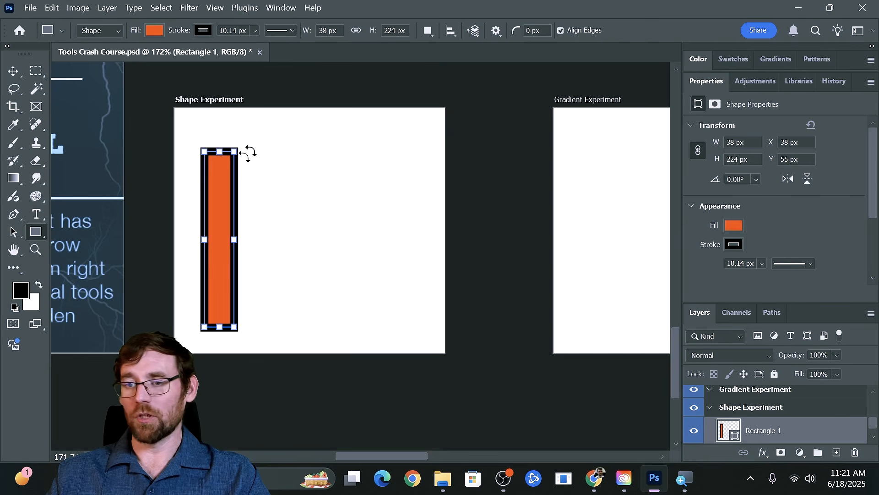
- Draw a wide, flat ellipse about 225 × 37 px along the upper edge of the Shape Experiment artboard
right_click(36, 232)
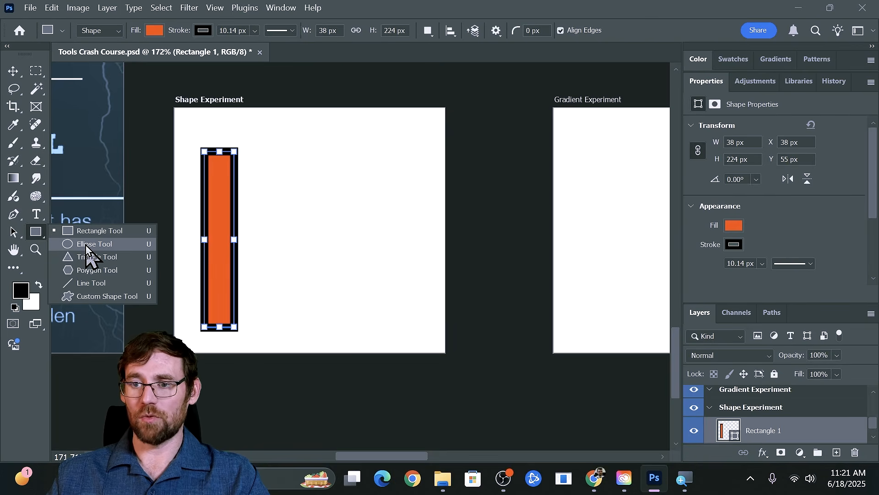
left_click(86, 247)
left_click(255, 120)
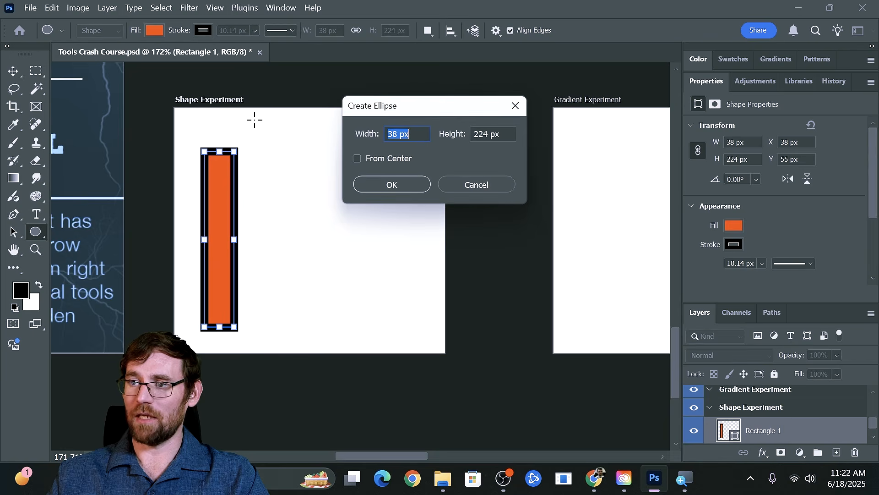
left_click(461, 185)
left_click_drag(254, 117, 429, 145)
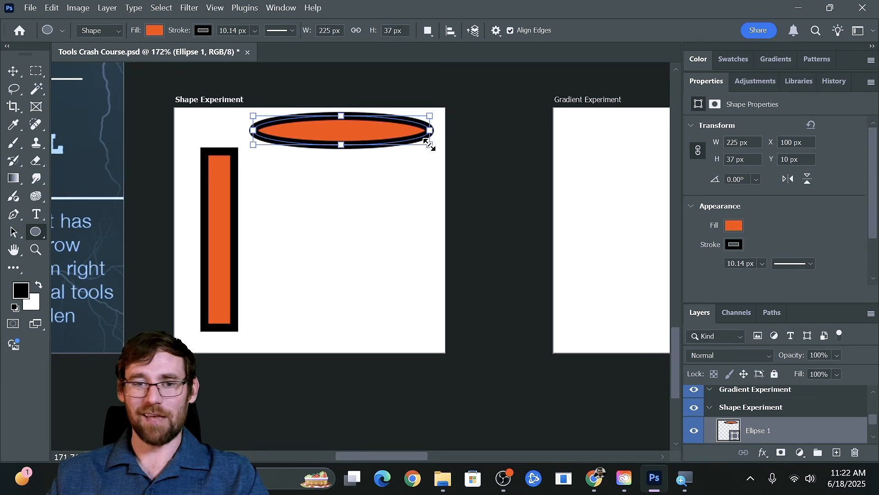
- Remove the ellipse's stroke and change its fill to light pink
left_click(206, 30)
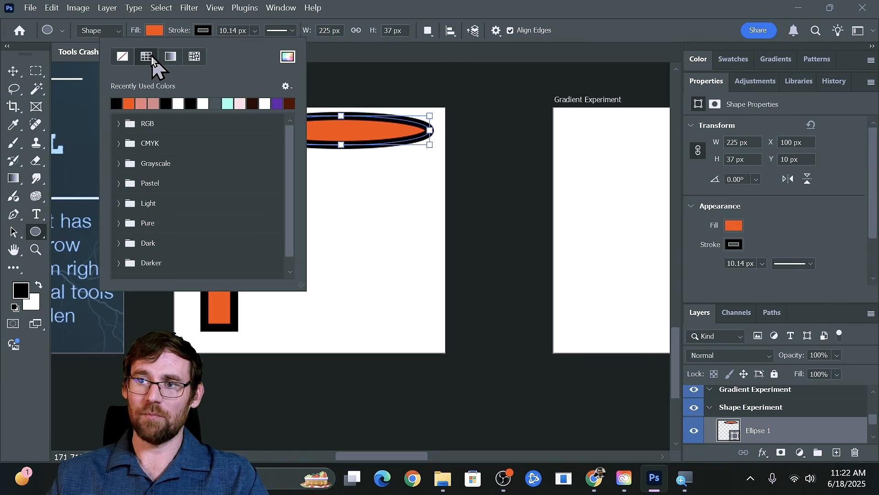
left_click(122, 58)
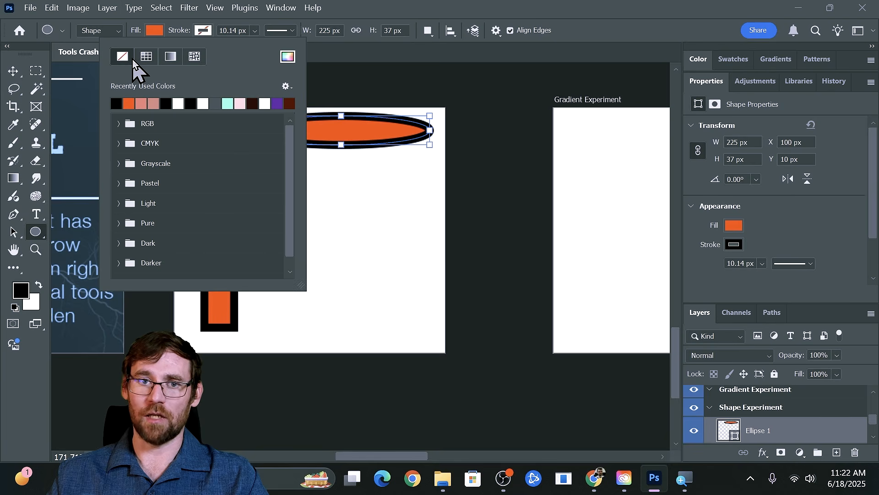
left_click(154, 31)
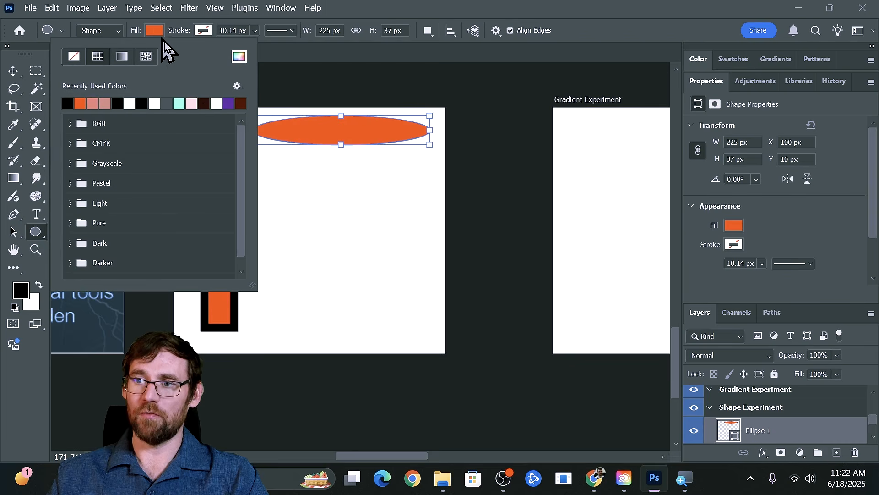
left_click(192, 103)
left_click(388, 14)
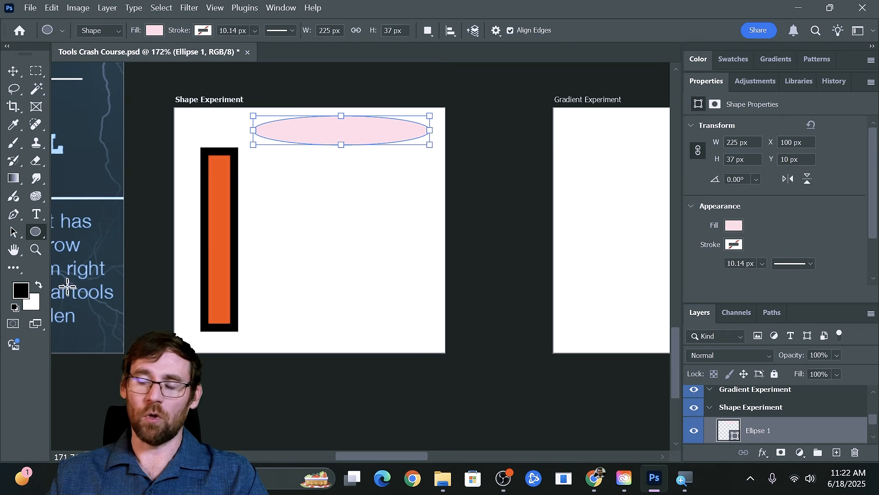
- Activate the Custom Shape Tool and expand the Wild Animals shape set
right_click(44, 237)
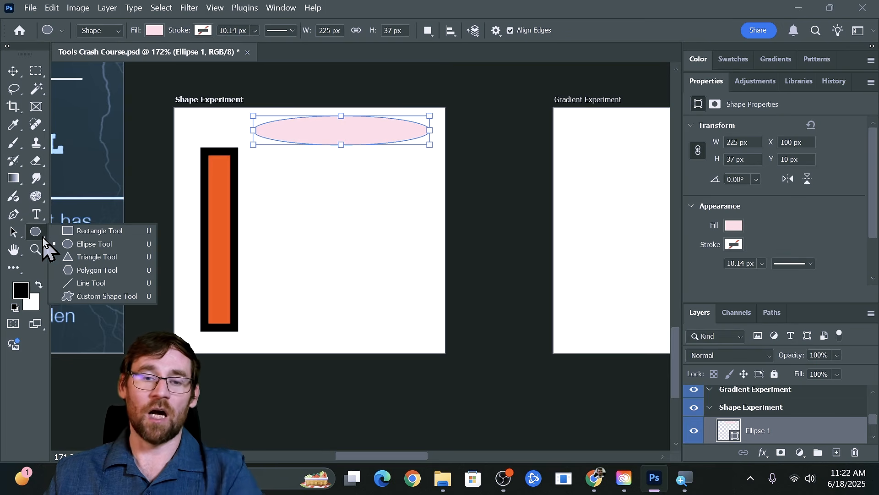
left_click(106, 296)
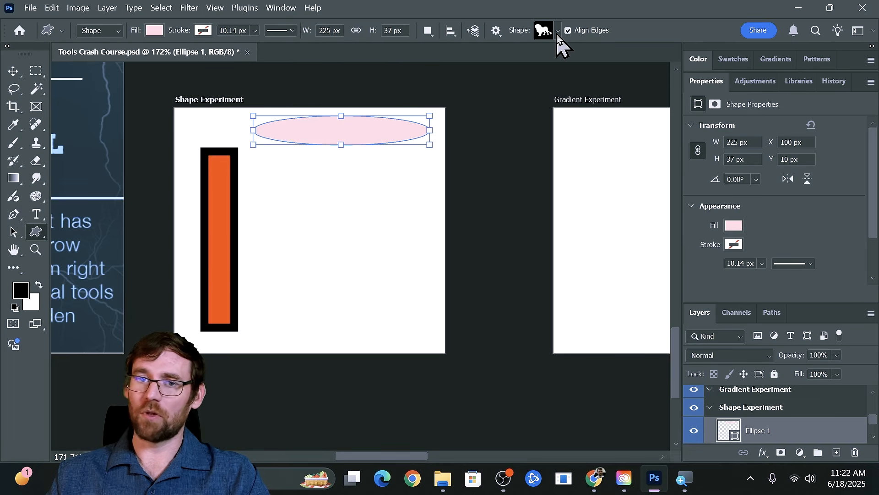
left_click(558, 31)
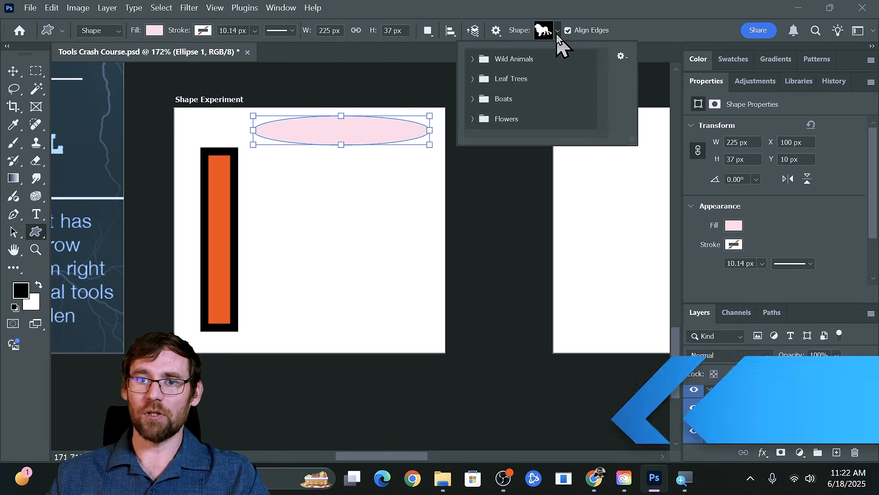
left_click(473, 60)
scroll(536, 76, "down", 2)
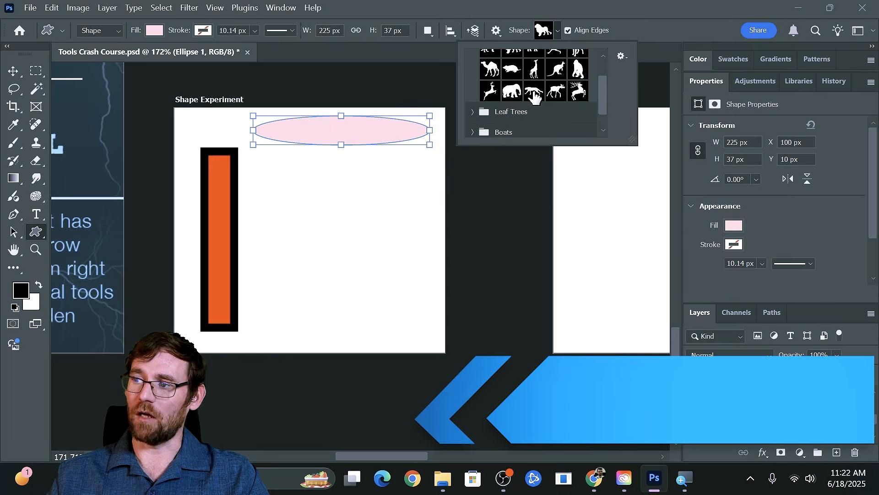
- Browse the Leaf Trees shape set and try selecting one of its tree shapes
left_click(471, 112)
scroll(509, 113, "down", 2)
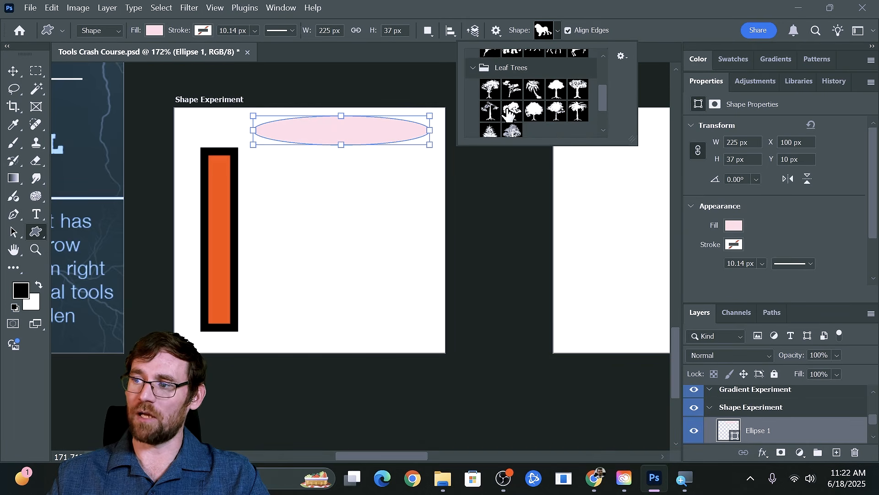
left_click(490, 110)
scroll(490, 112, "down", 2)
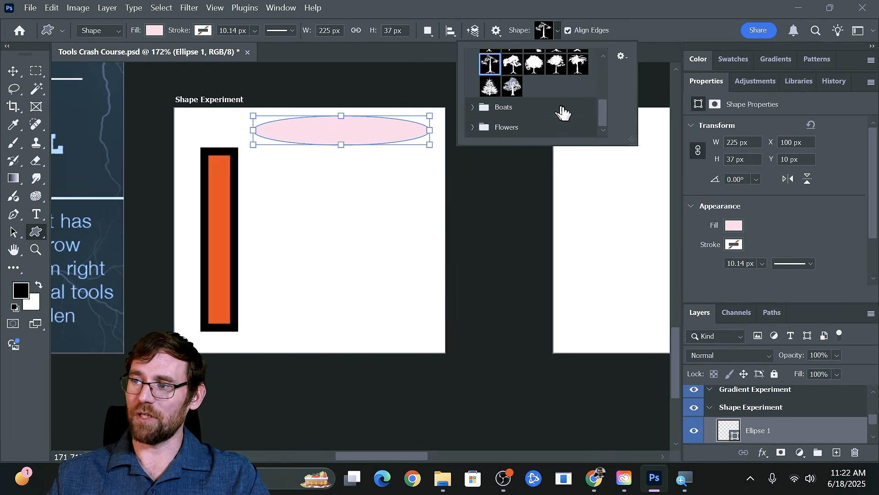
scroll(564, 113, "up", 3)
scroll(564, 113, "up", 2)
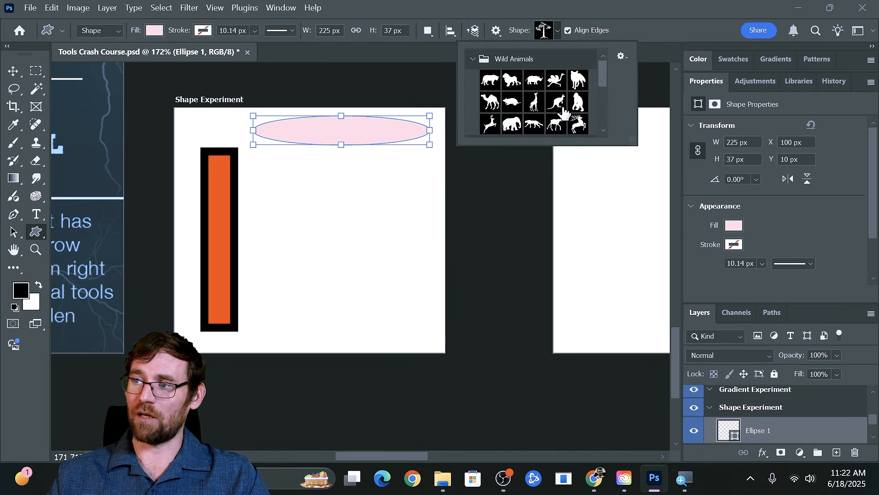
- Draw the Wild Animals lion shape about 195 × 139 px beside the rectangle and fill it dark brown
left_click(512, 90)
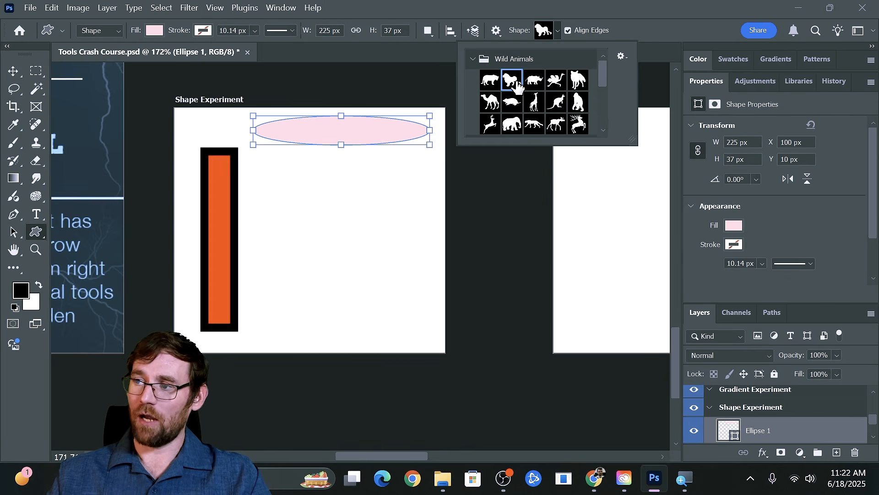
left_click_drag(264, 200, 453, 310)
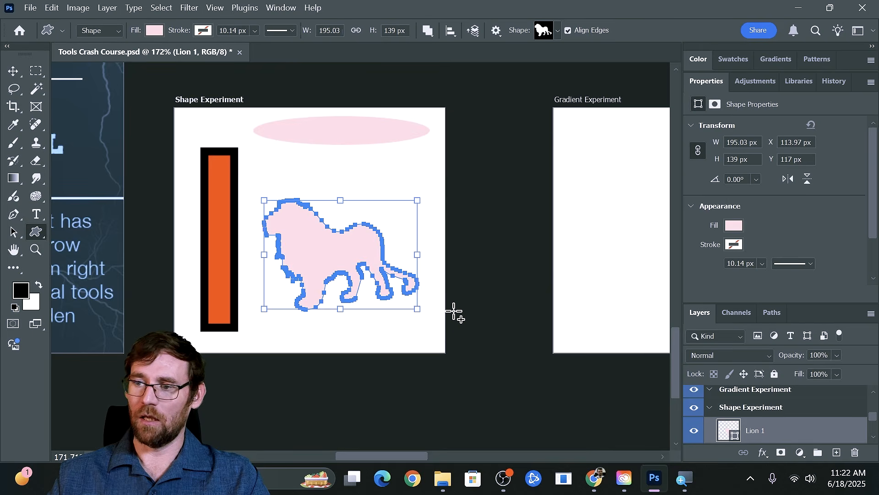
left_click(155, 30)
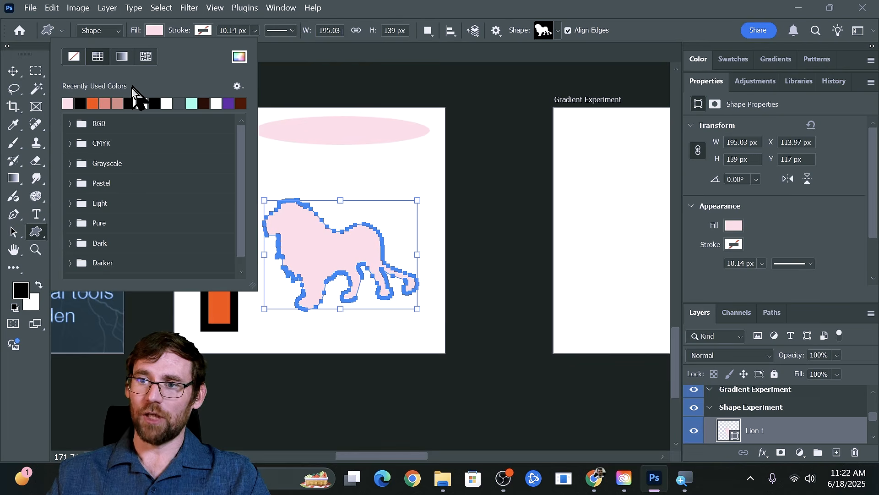
left_click(97, 105)
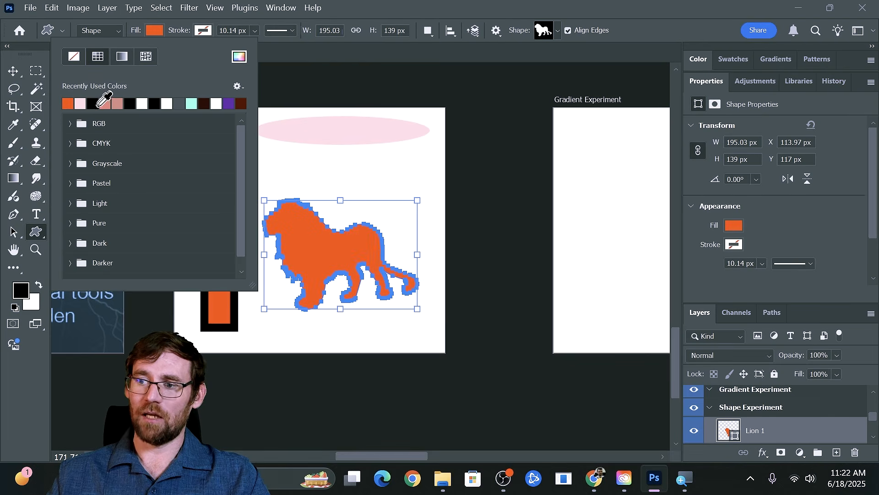
left_click(211, 104)
left_click_drag(371, 10, 369, 15)
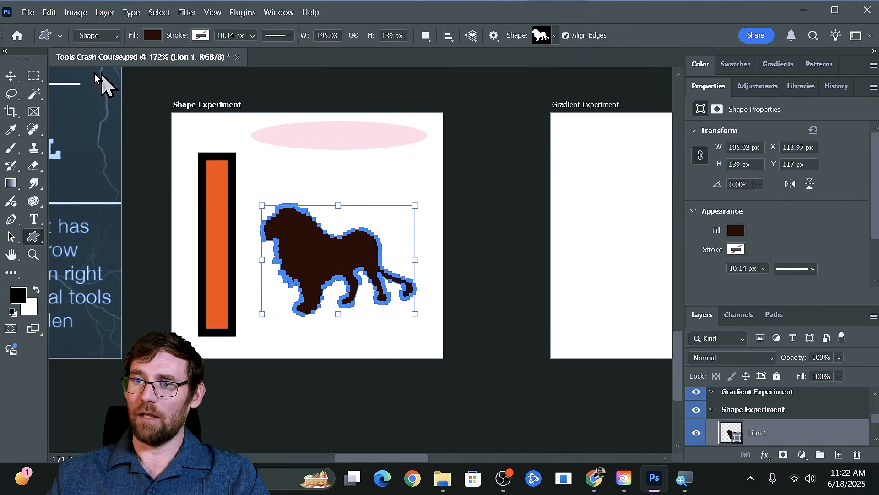
- Deselect the lion with the Move tool and select the Shape Experiment artboard in the layer list
left_click(14, 74)
left_click(240, 84)
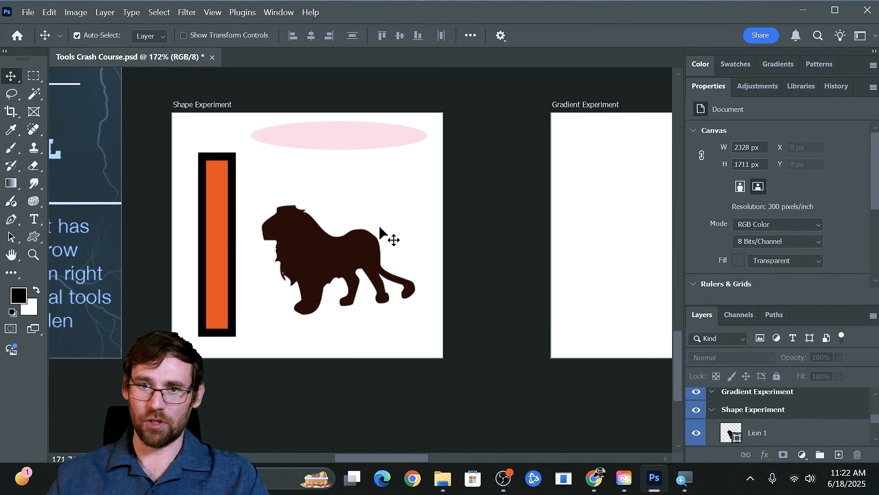
left_click_drag(516, 237, 284, 225)
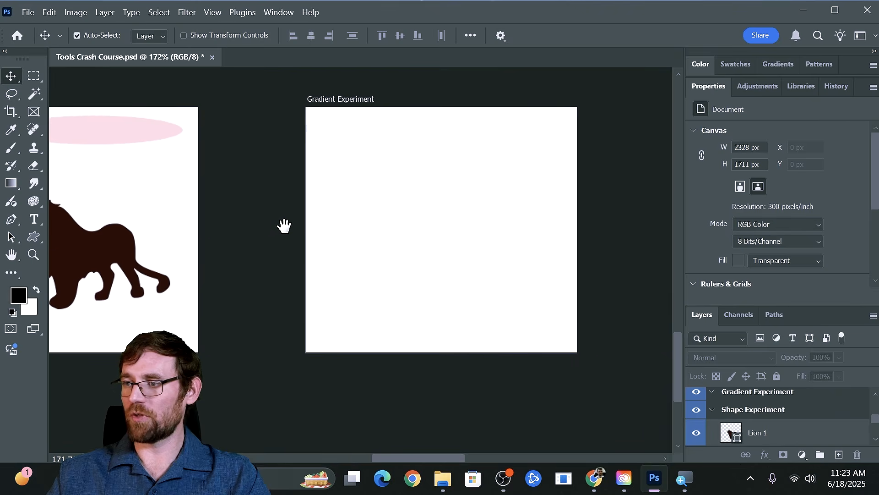
left_click(721, 435)
left_click(708, 413)
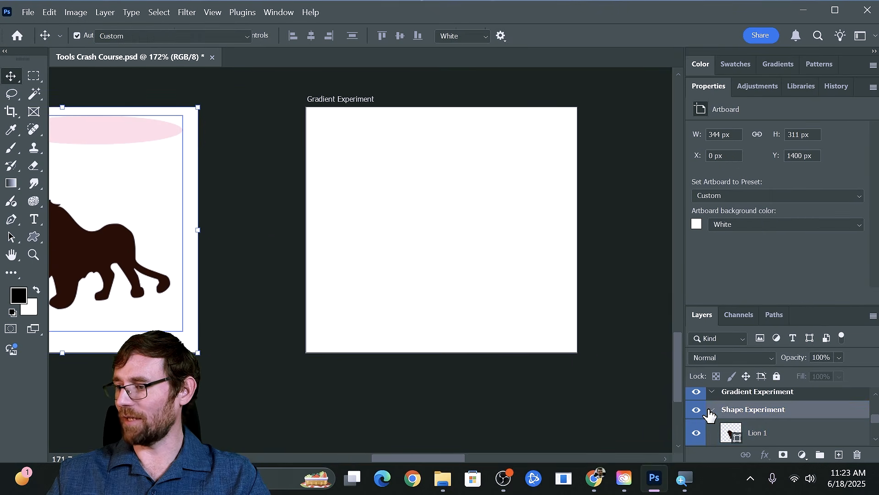
- Enlarge the layer list, collapse the Shape Experiment layers and make Gradient Experiment the active artboard
double_click(708, 89)
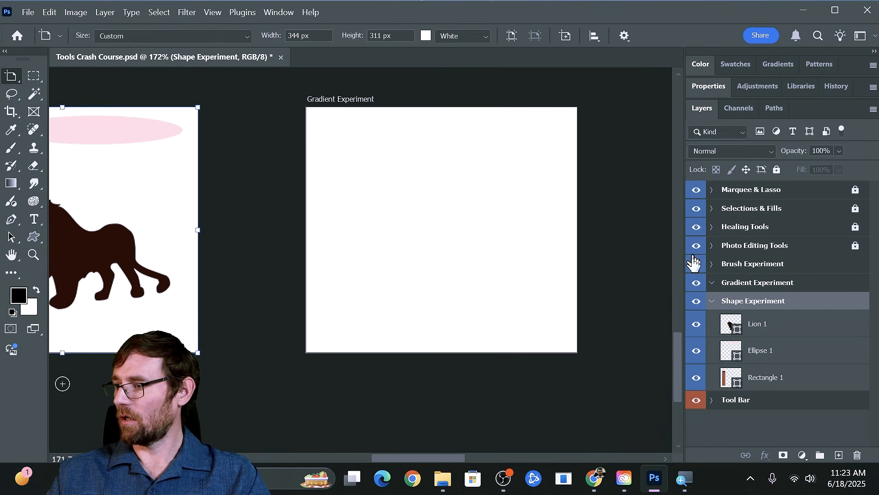
left_click(714, 284)
left_click(711, 301)
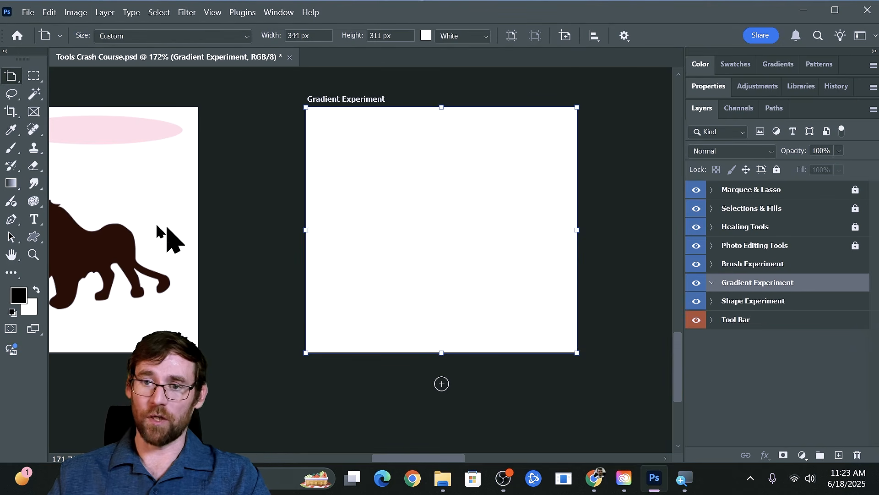
- Draw a radial orange-to-purple-to-brown gradient with the Gradient Tool, from the upper centre to just below the Gradient Experiment artboard
left_click(17, 187)
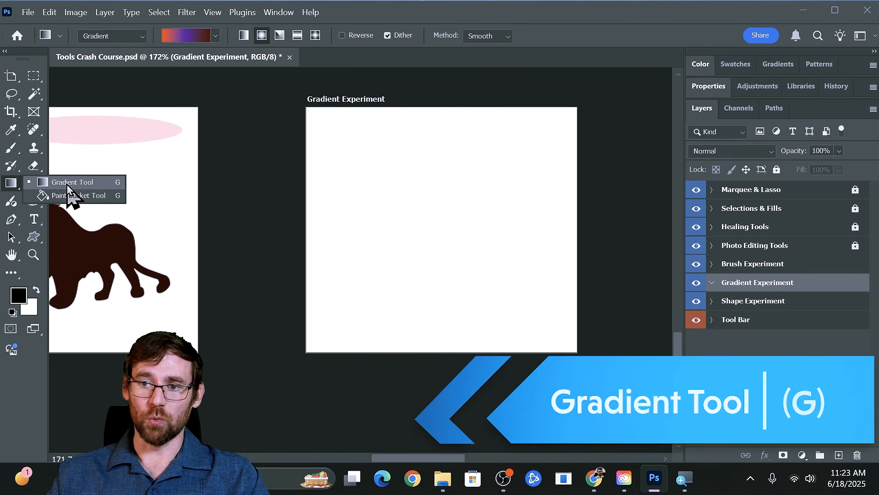
left_click(67, 183)
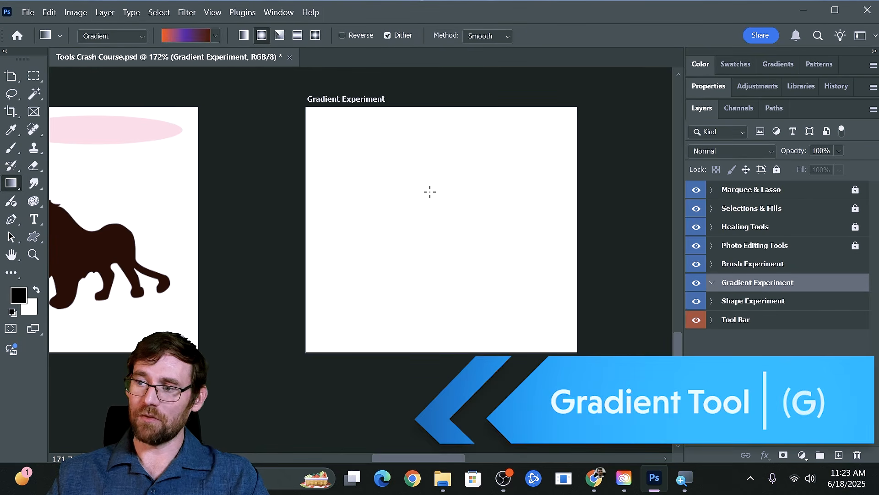
mouse_move(440, 128)
left_mouse_down()
mouse_move(449, 229)
mouse_move(445, 357)
left_mouse_up()
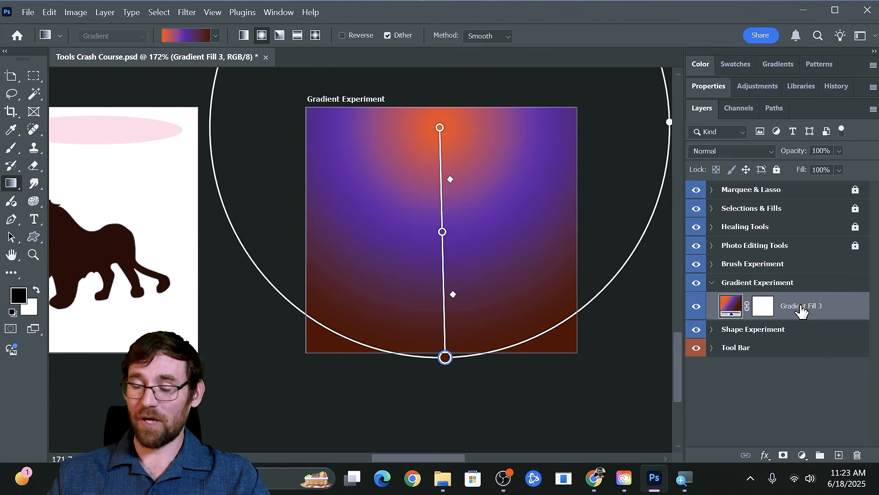
- Move the gradient fill layer out above the Gradient Experiment artboard and back inside it
left_click_drag(802, 311, 795, 278)
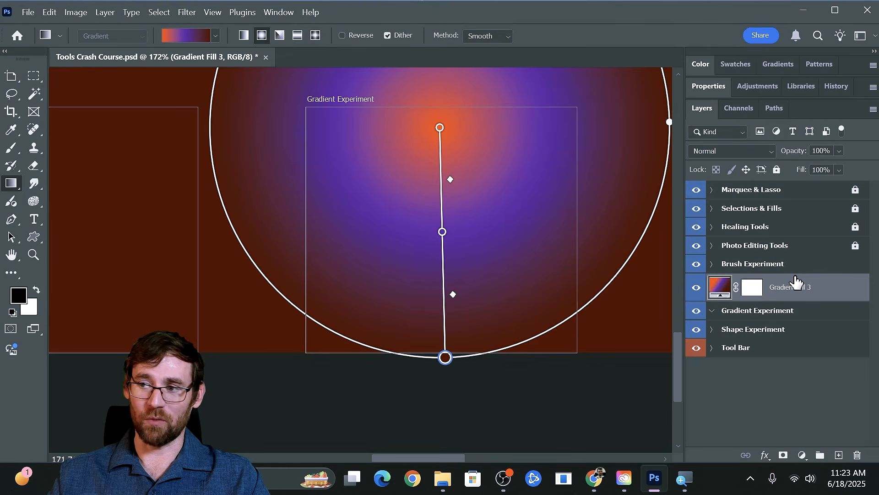
scroll(410, 278, "up", 5)
scroll(412, 278, "down", 5)
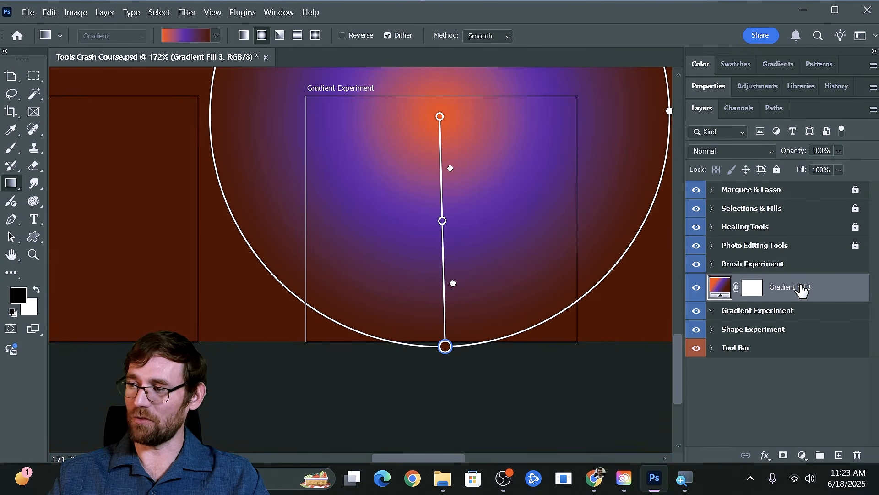
left_click_drag(802, 290, 777, 316)
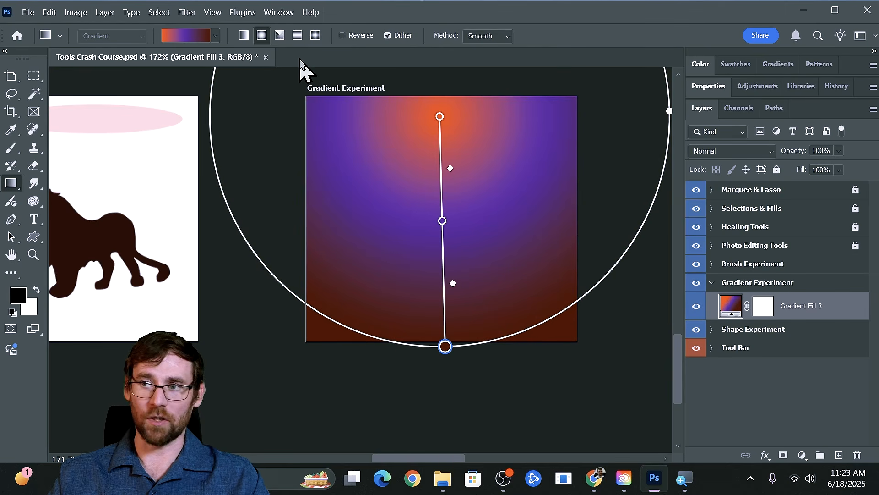
- Change the gradient to the linear style and delete its purple middle colour stop
left_click(243, 35)
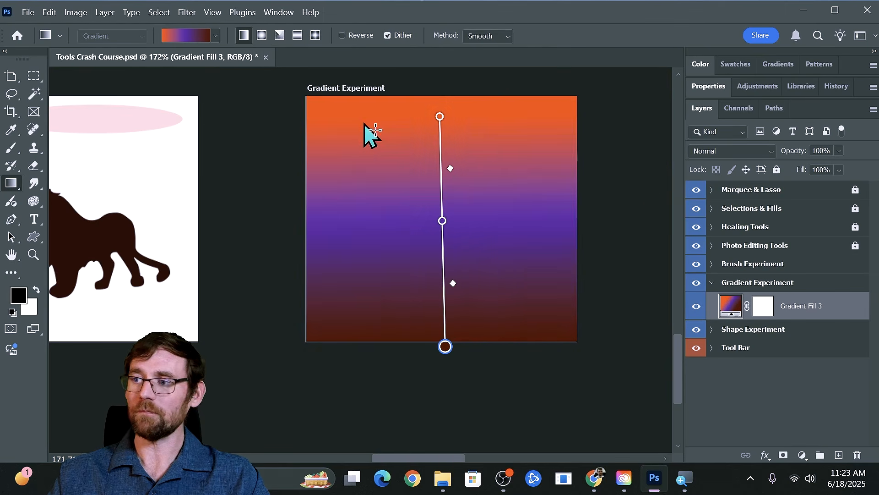
left_click(443, 221)
key("Delete")
- Apply the first preset of the Basics gradient set, black to white, to the gradient fill
left_click(215, 36)
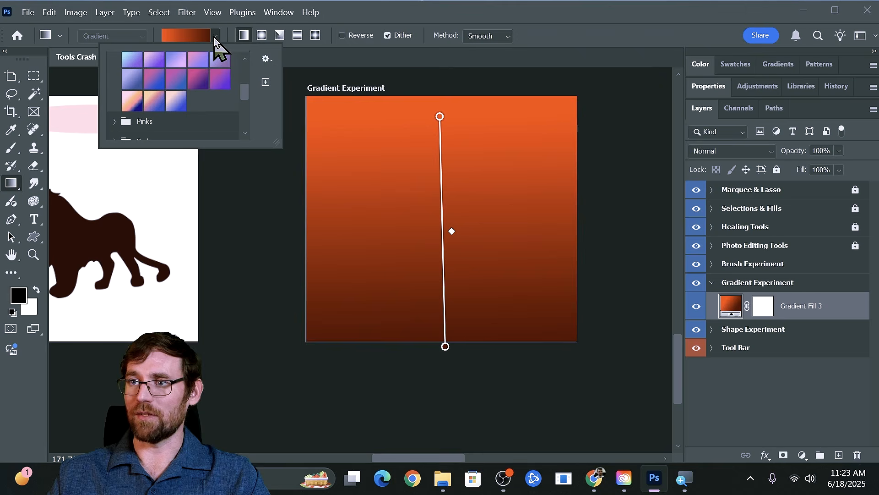
scroll(163, 106, "up", 5)
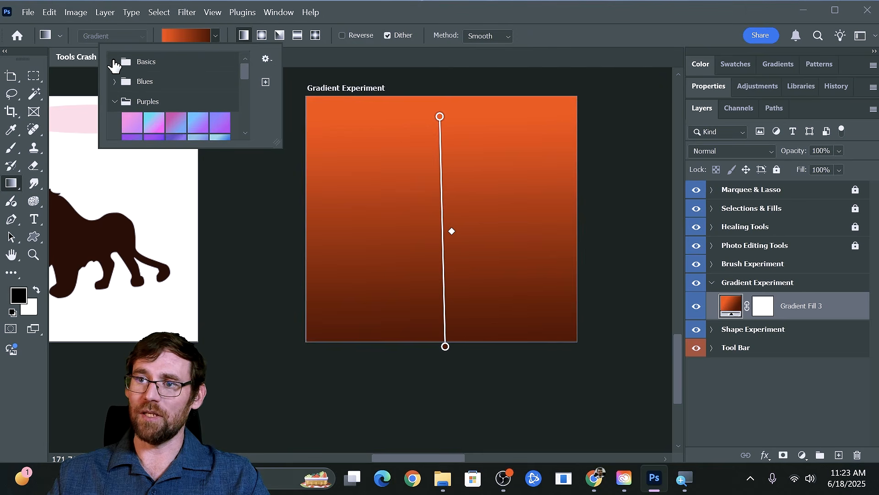
left_click(115, 63)
left_click(132, 83)
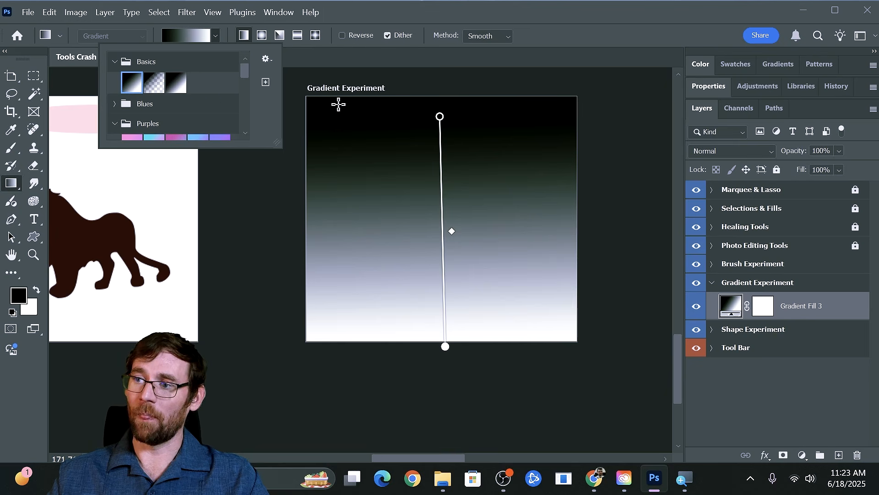
- Redraw the linear gradient across the artboard in several diagonal directions, finishing from beyond the upper right to beyond the lower left
left_click(312, 102)
left_click_drag(313, 103, 576, 336)
left_click_drag(447, 334, 569, 103)
left_click_drag(356, 102, 600, 354)
left_click_drag(605, 160, 279, 330)
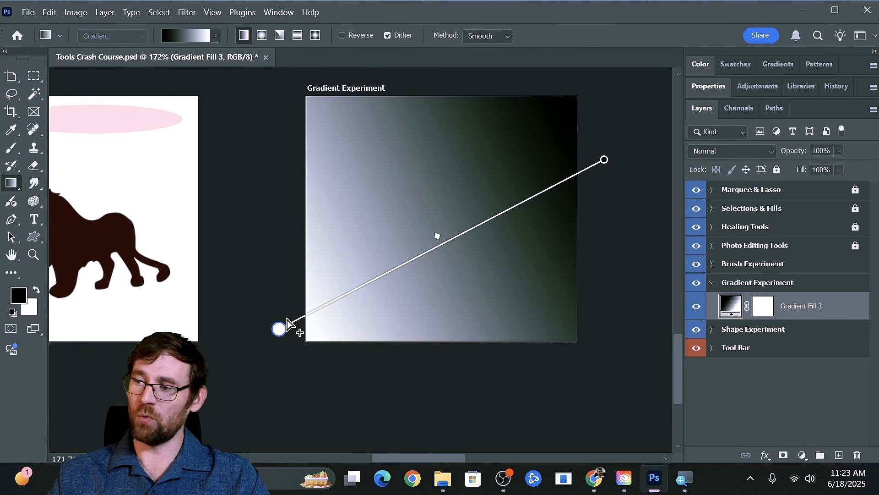
- Recolour the gradient's white end stop to red ff0000 and its black start stop to light green
double_click(280, 328)
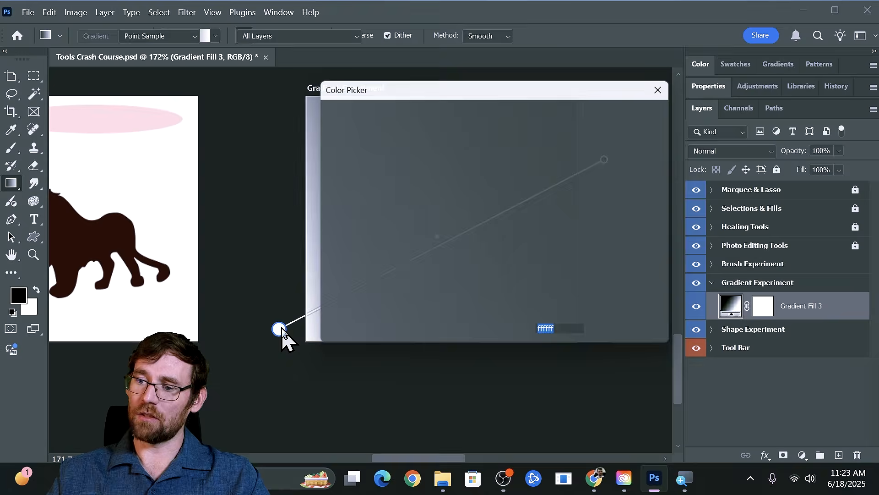
left_click_drag(393, 241, 494, 133)
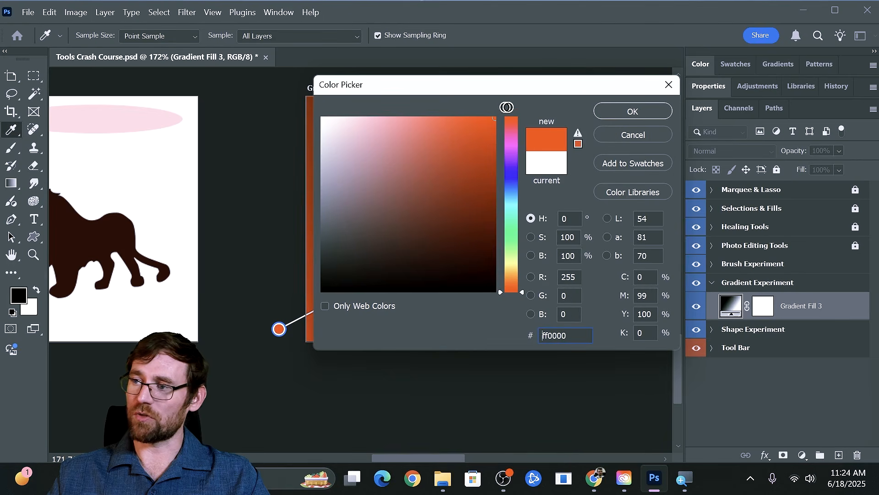
left_click(641, 111)
double_click(605, 159)
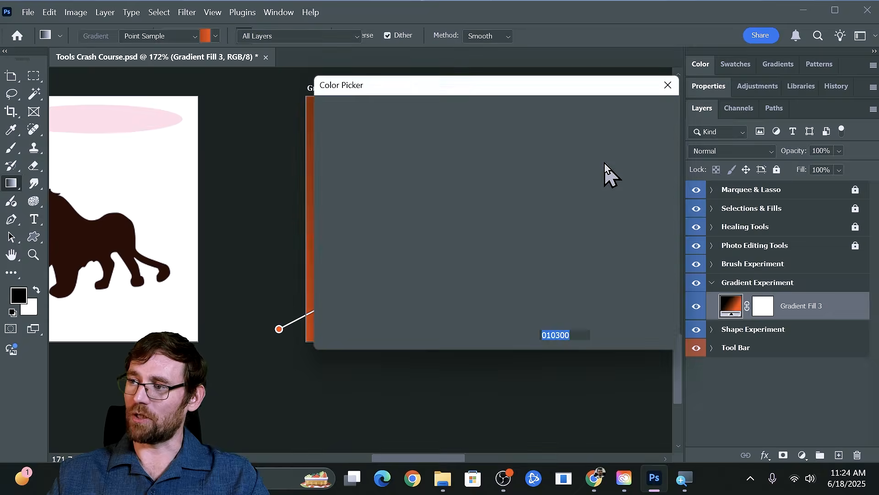
left_click_drag(447, 177, 506, 110)
left_click(666, 109)
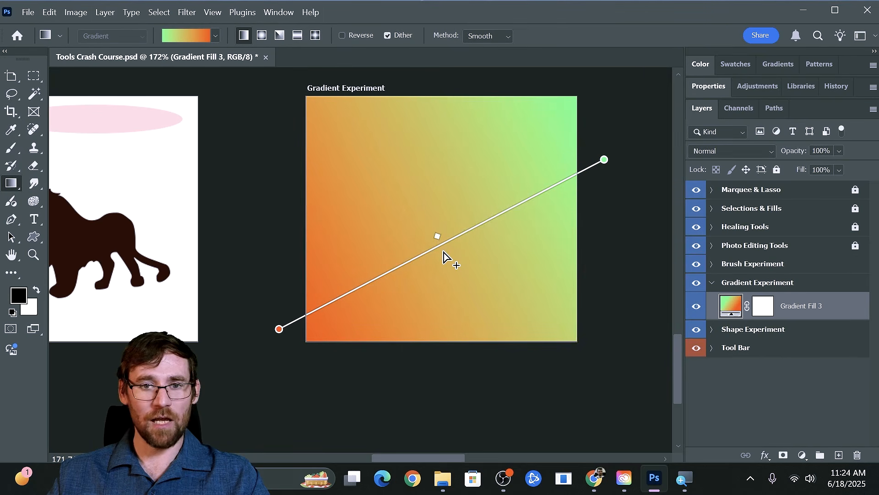
- Add a black colour stop mid-gradient, then reposition the red end stop, the middle stop and both blend midpoints
left_click(444, 252)
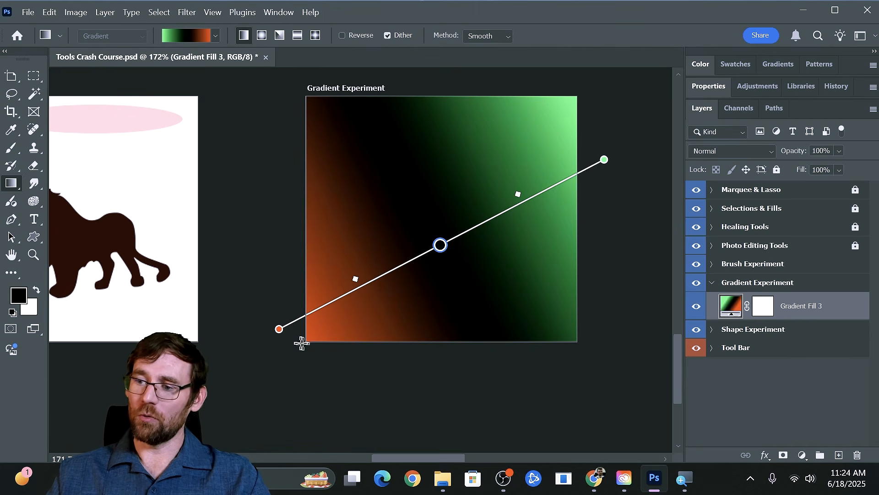
left_click_drag(280, 329, 329, 319)
mouse_move(451, 252)
left_mouse_down()
mouse_move(372, 293)
mouse_move(516, 212)
mouse_move(459, 248)
left_mouse_up()
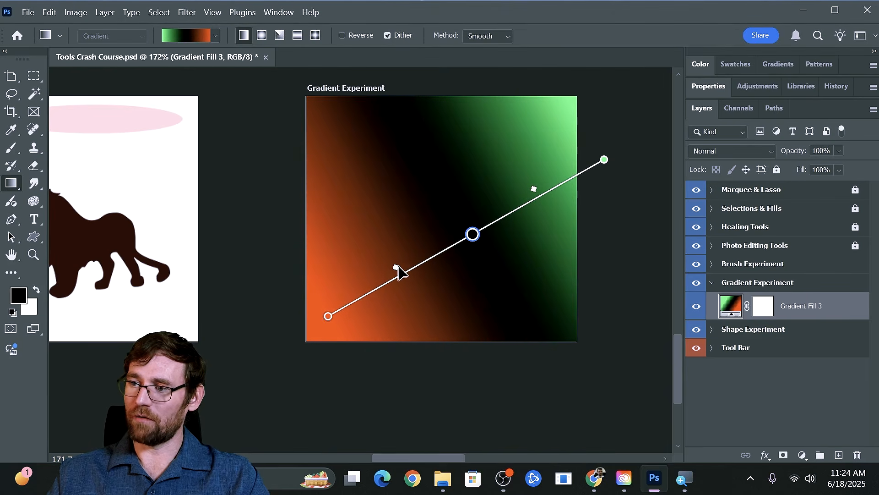
left_click_drag(397, 274, 378, 284)
mouse_move(535, 189)
left_mouse_down()
mouse_move(550, 177)
mouse_move(523, 196)
left_mouse_up()
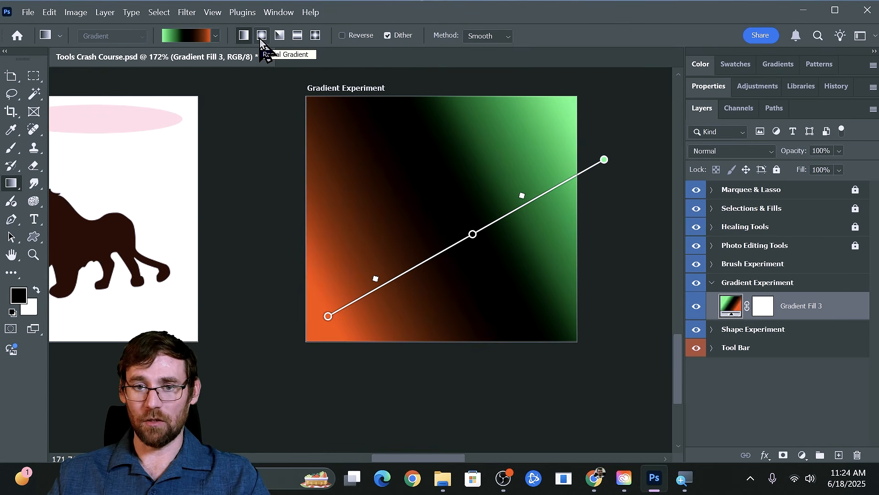
- Redraw the linear gradient vertically down the artboard, then redraw it as a radial gradient from the centre towards the lower right
left_click_drag(439, 101, 444, 338)
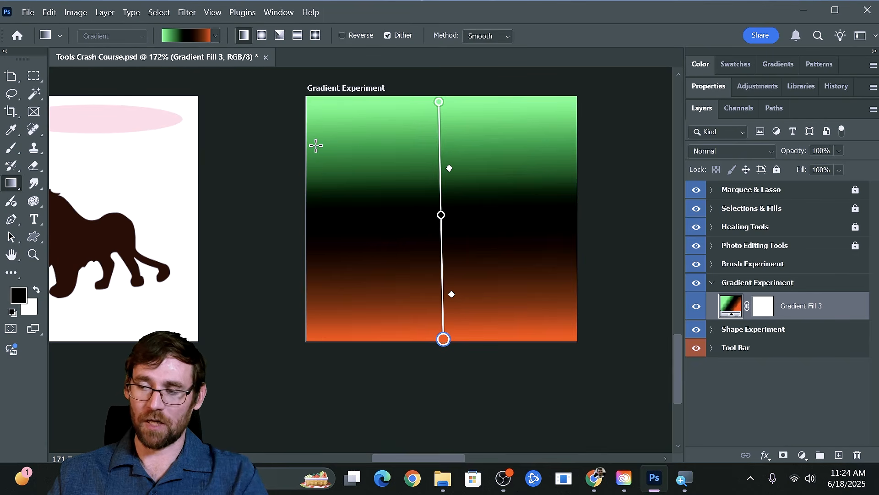
left_click(261, 36)
left_click_drag(419, 206, 589, 317)
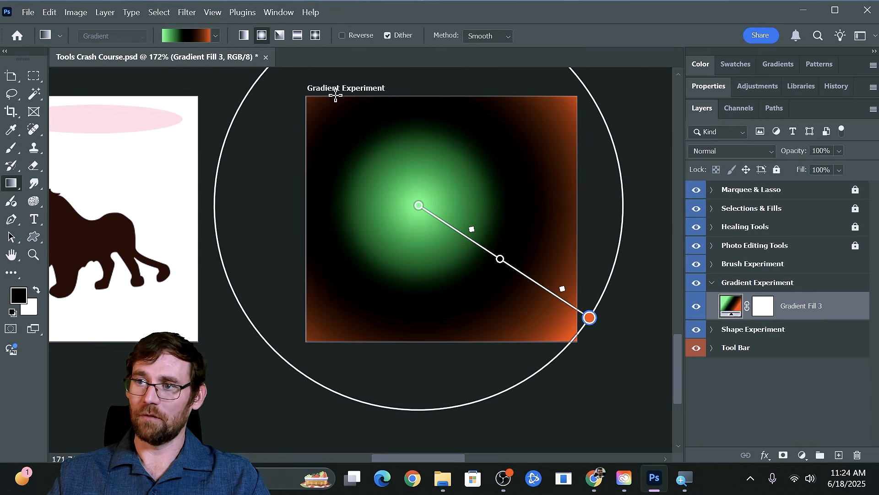
- Try the angle and reflected gradient styles, redraw the gradient from the centre to the right, and switch it to the diamond style
left_click(279, 35)
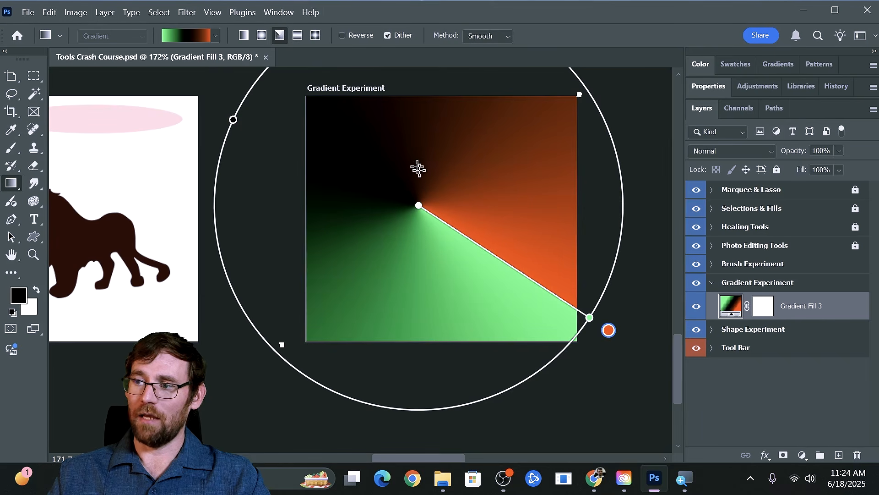
left_click(297, 35)
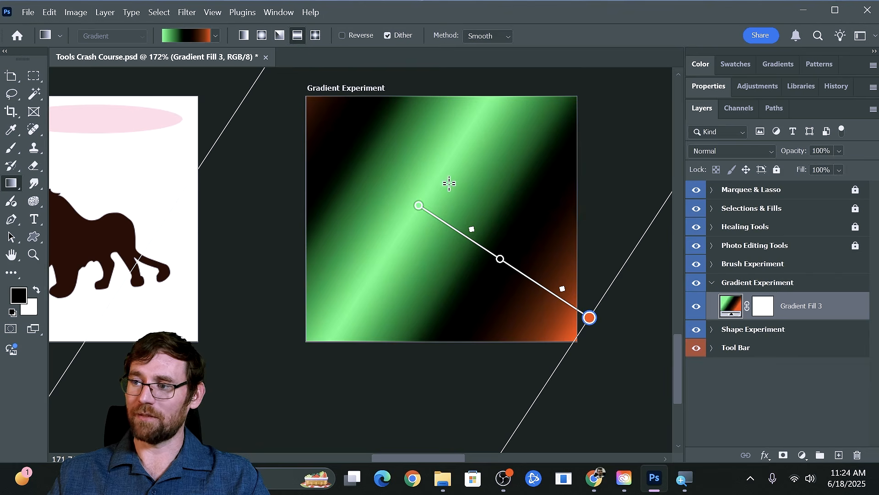
left_click_drag(450, 175, 618, 288)
left_click(315, 35)
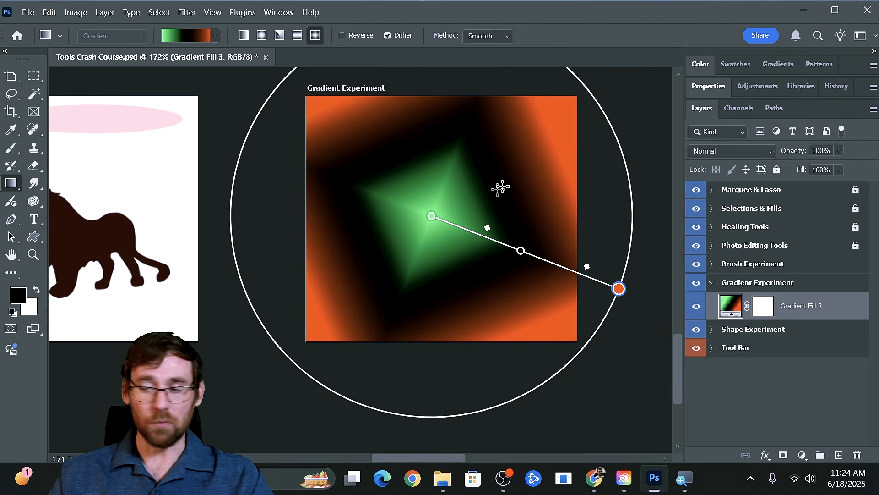
- Expand the Brush Experiment artboard and select the Brush Experiment layer inside it
mouse_move(612, 188)
left_mouse_down()
mouse_move(344, 185)
mouse_move(230, 194)
mouse_move(237, 196)
left_mouse_up()
left_click(736, 268)
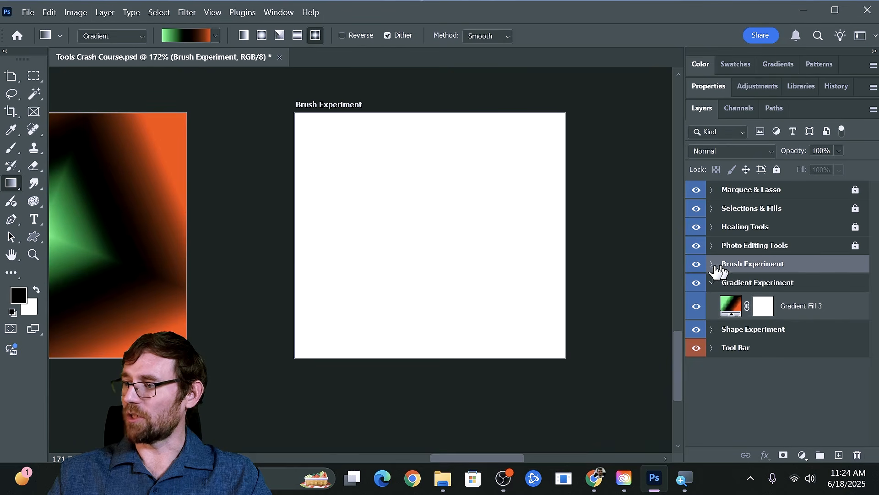
left_click(712, 265)
left_click(758, 290)
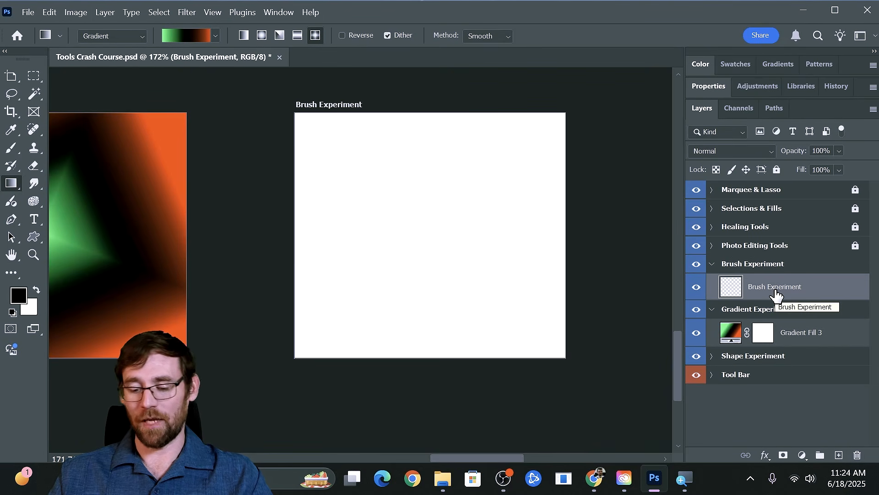
- Paint two black diagonal strokes with the 40 px soft Brush Tool across the artboard's upper-left and lower-right corners
key("b")
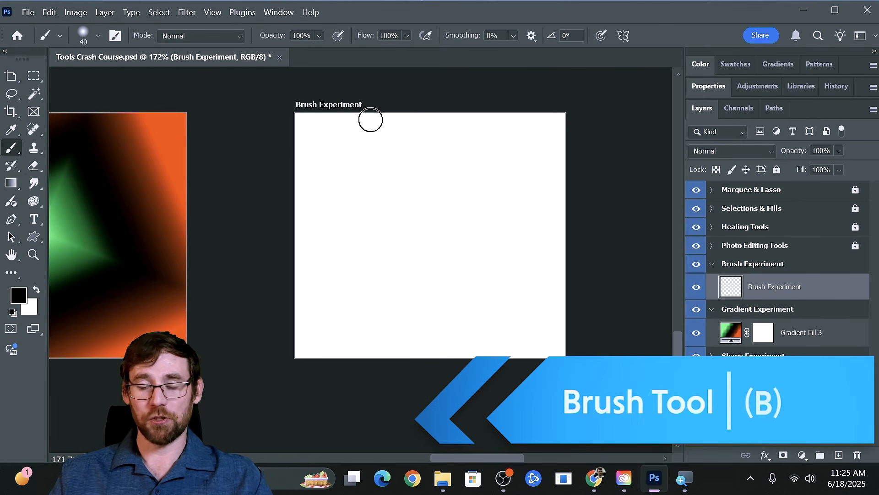
left_click_drag(433, 90, 267, 228)
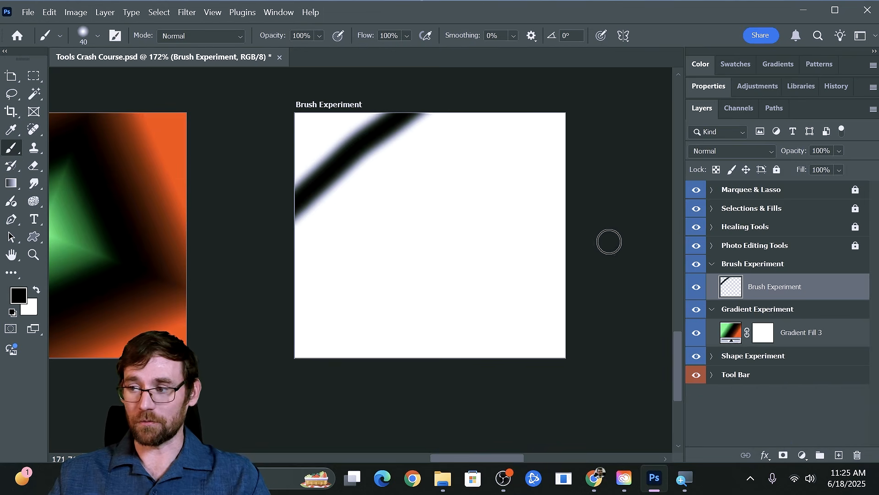
left_click_drag(609, 240, 449, 391)
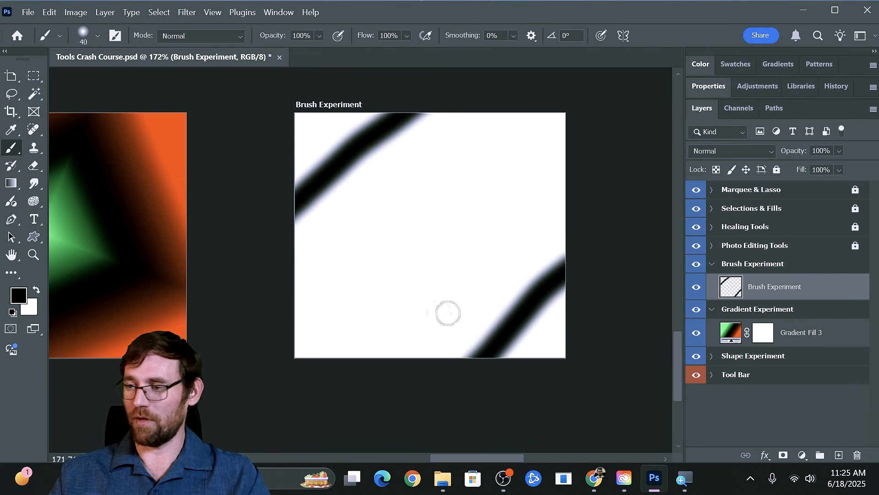
- Set the foreground colour to green 54fb00 and paint a stroke from the artboard's left edge to its bottom edge
left_click(16, 302)
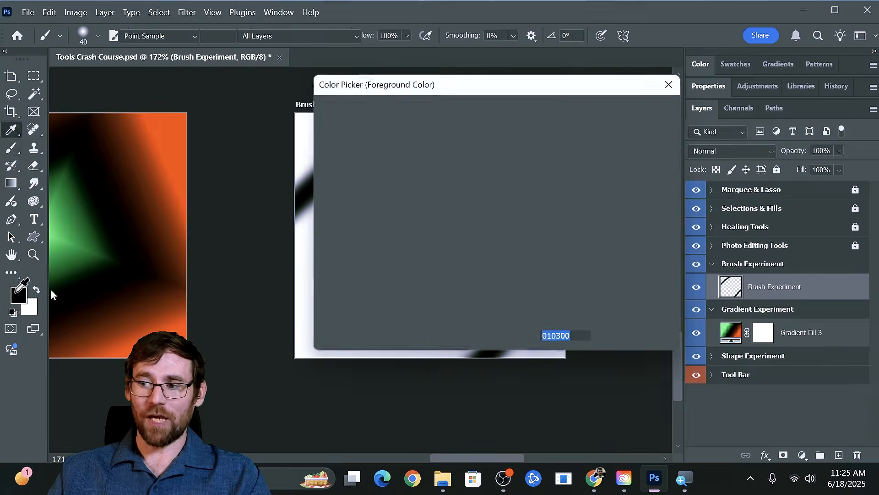
type("54fb00")
left_click(628, 113)
mouse_move(295, 199)
left_mouse_down()
mouse_move(338, 278)
mouse_move(440, 361)
left_mouse_up()
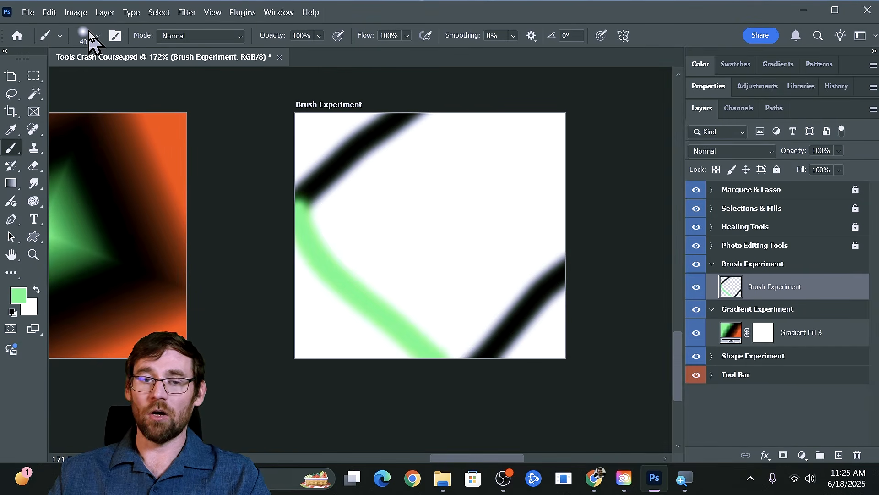
- Paint a broad green zigzag across the artboard's centre using the 112 px KYLE Bonus Chunky Charcoal brush from Dry Media Brushes
left_click(89, 33)
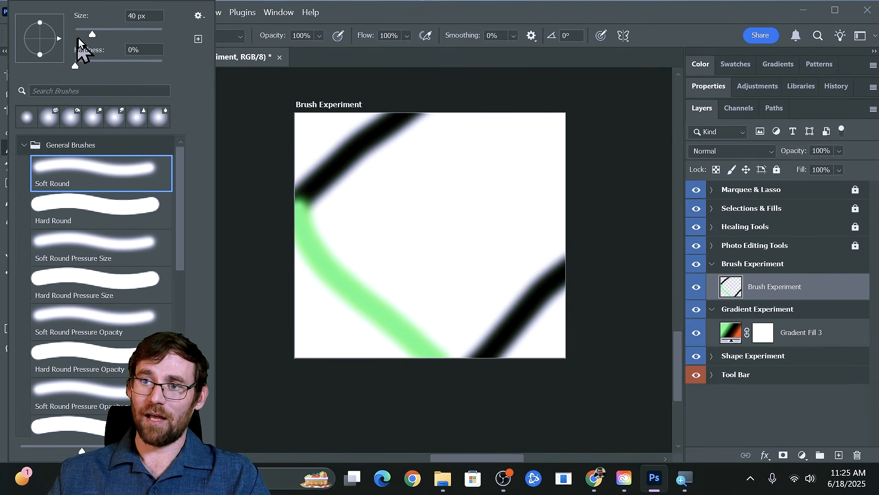
left_click(315, 69)
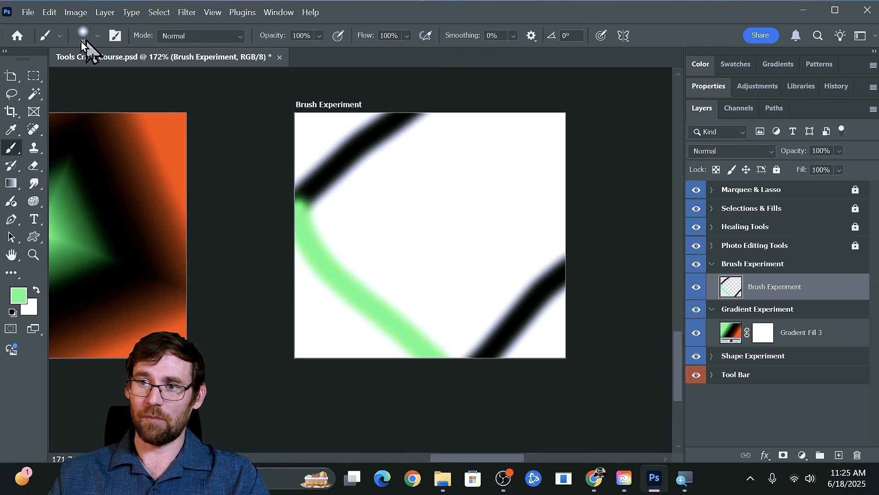
left_click(96, 36)
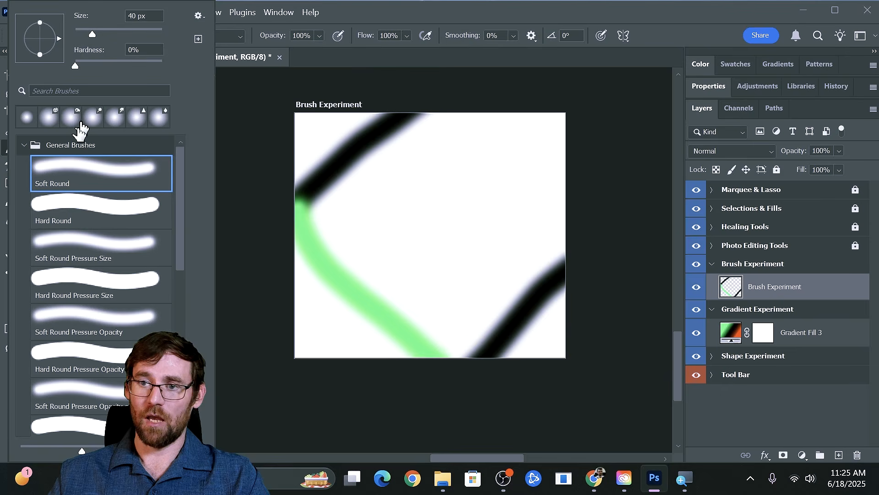
left_click(25, 143)
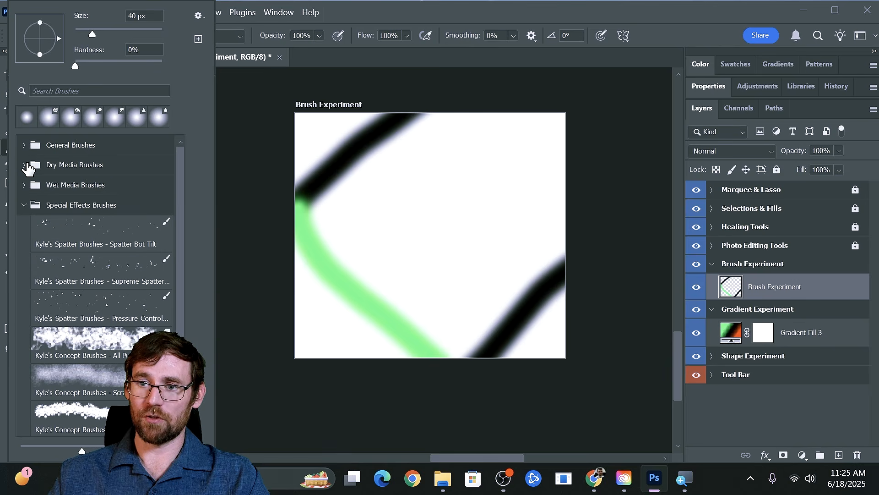
left_click(24, 206)
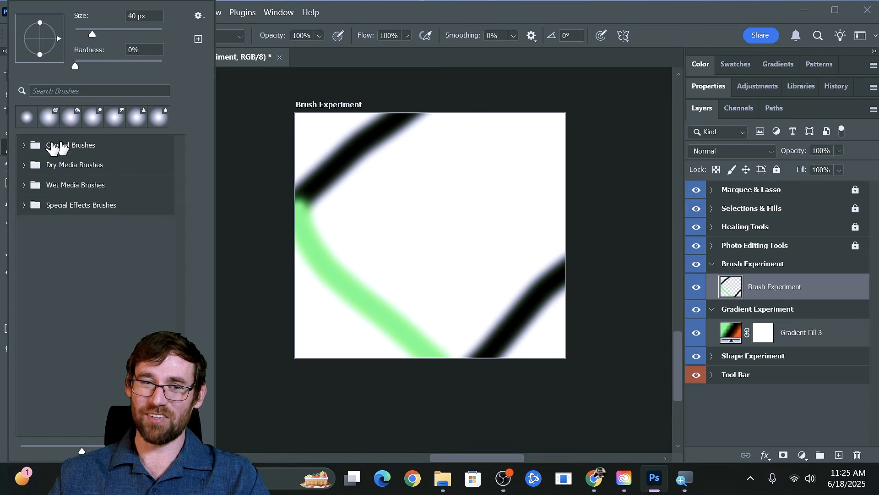
left_click(23, 205)
left_click(24, 165)
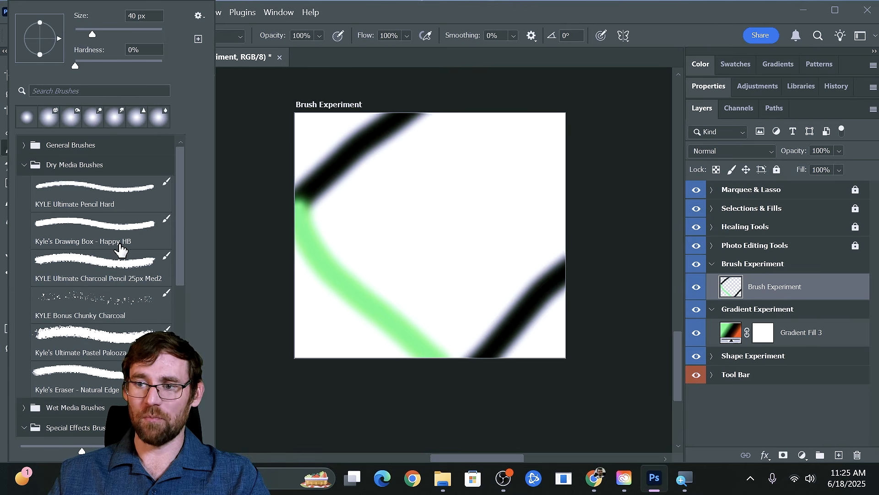
left_click(122, 305)
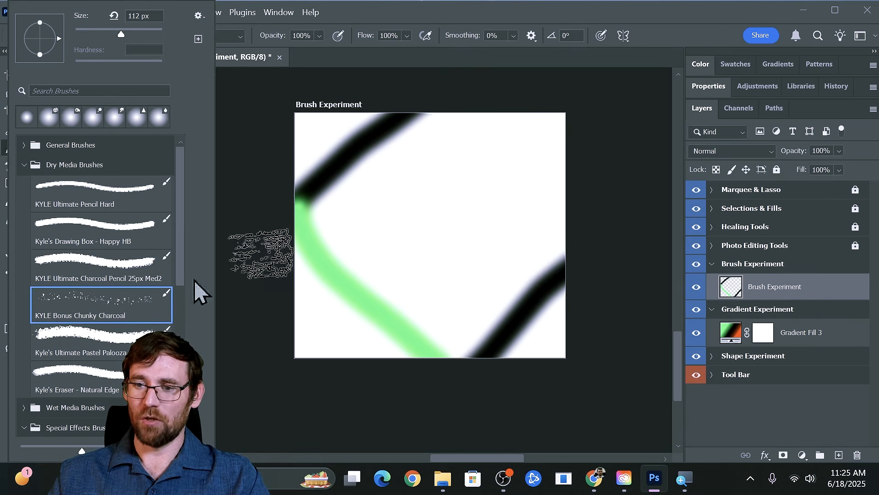
mouse_move(389, 220)
left_mouse_down()
mouse_move(470, 199)
mouse_move(526, 207)
mouse_move(490, 262)
mouse_move(385, 291)
mouse_move(366, 329)
left_mouse_up()
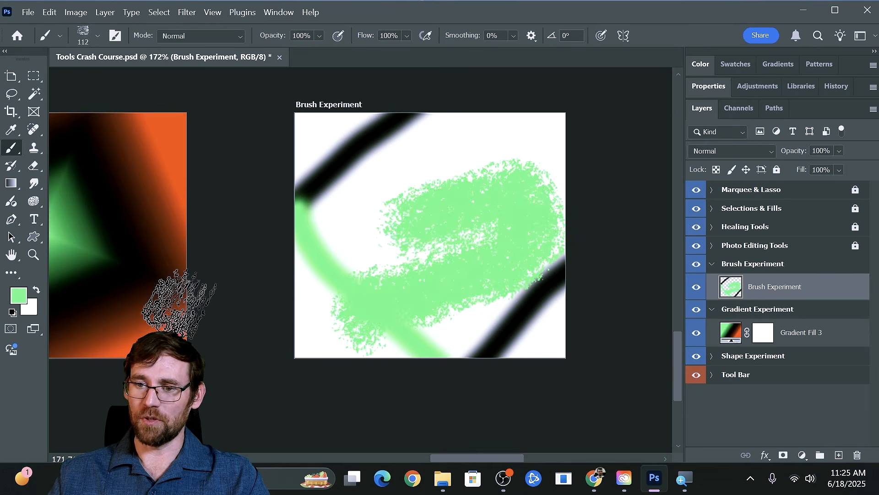
- Erase steep diagonal bands through the green charcoal strokes using the 50 px Kyle's Eraser - Natural Edge preset
left_click(99, 40)
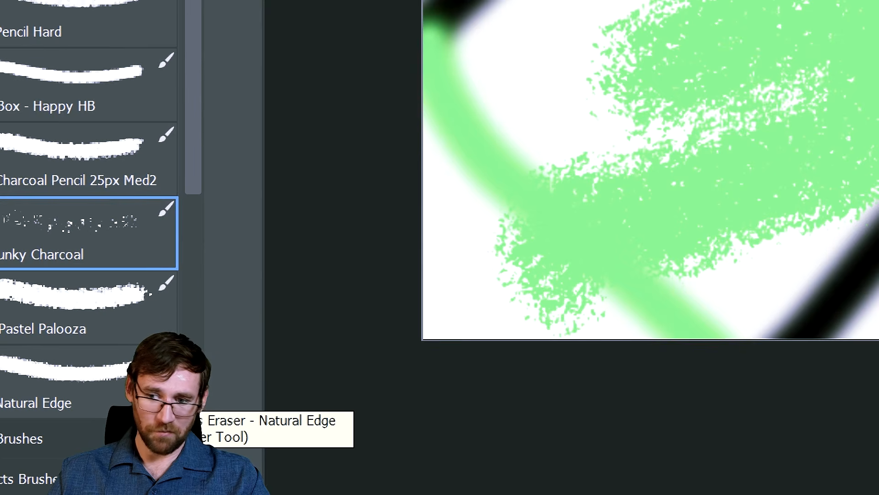
left_click(161, 392)
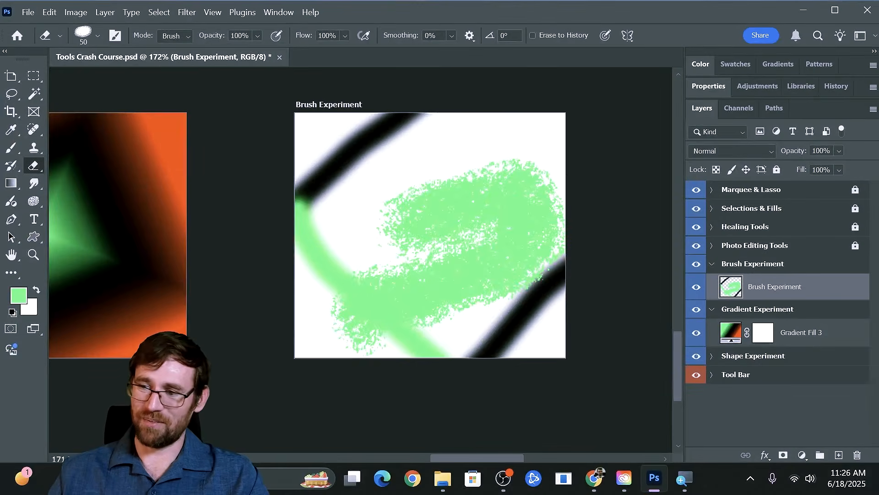
mouse_move(460, 191)
left_mouse_down()
mouse_move(441, 272)
mouse_move(393, 187)
left_mouse_up()
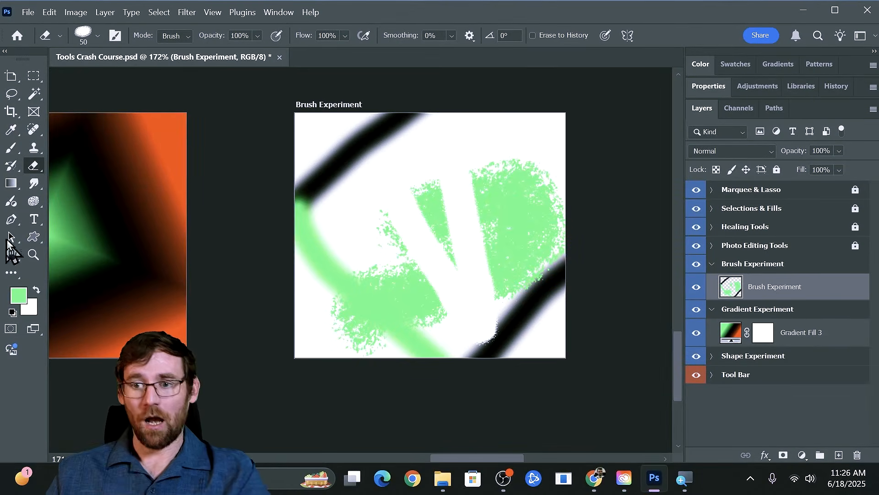
right_click(34, 169)
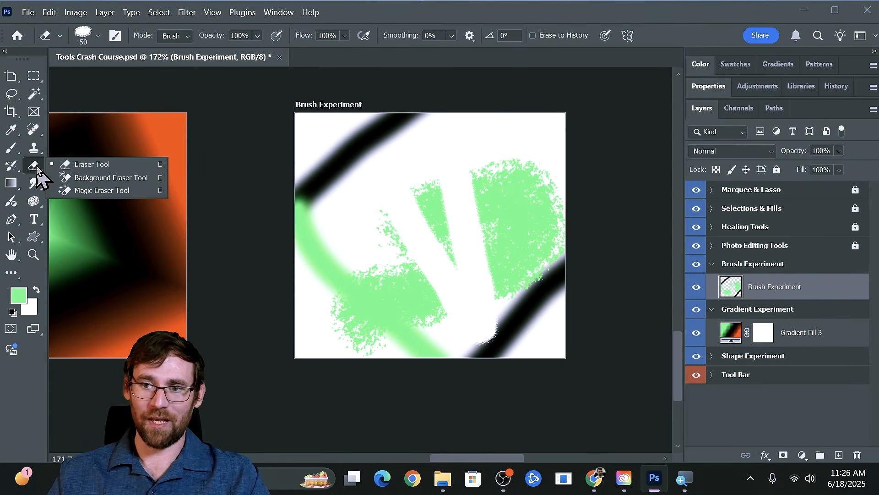
- Scatter green paint drops over the artboard using the Brush Tool with the 80 px Kyle's Spatter Brushes - Pressure Control preset
left_click(12, 149)
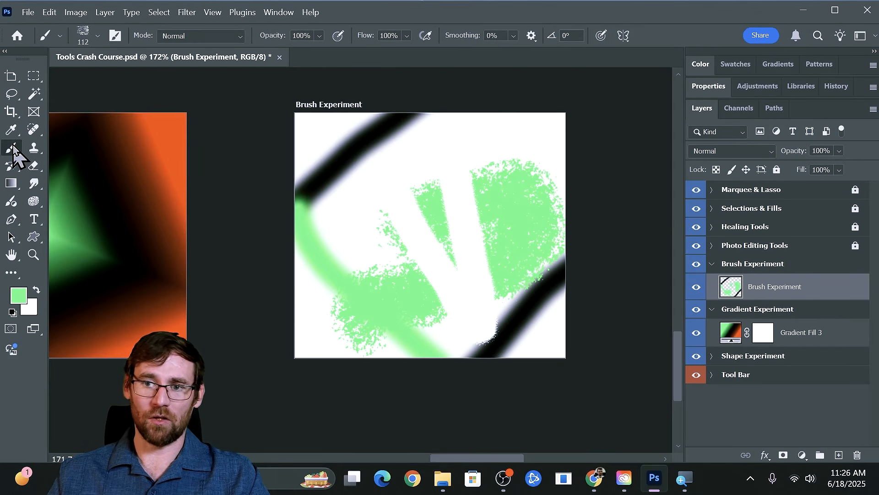
left_click(85, 36)
scroll(88, 250, "down", 1)
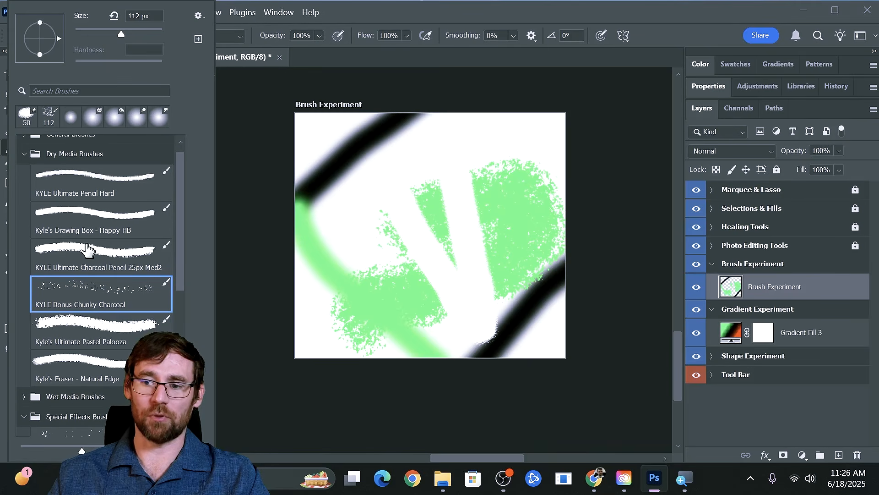
left_click(25, 154)
left_click(88, 293)
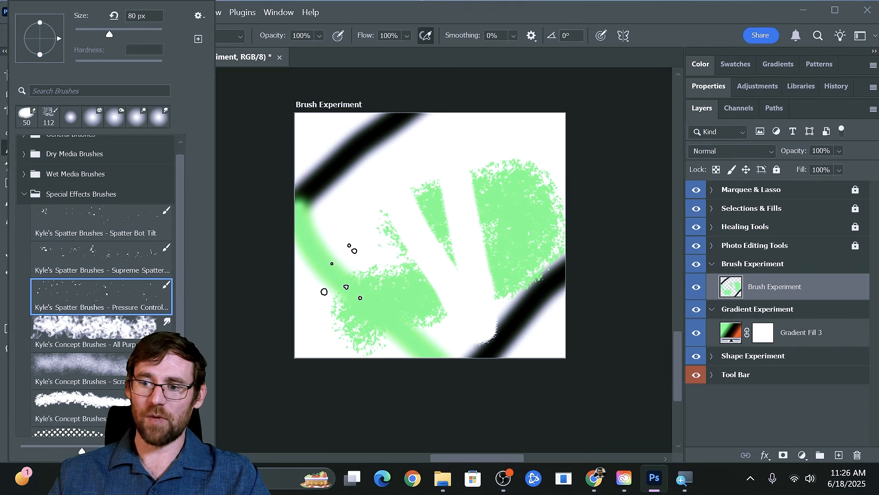
left_click_drag(430, 178, 494, 257)
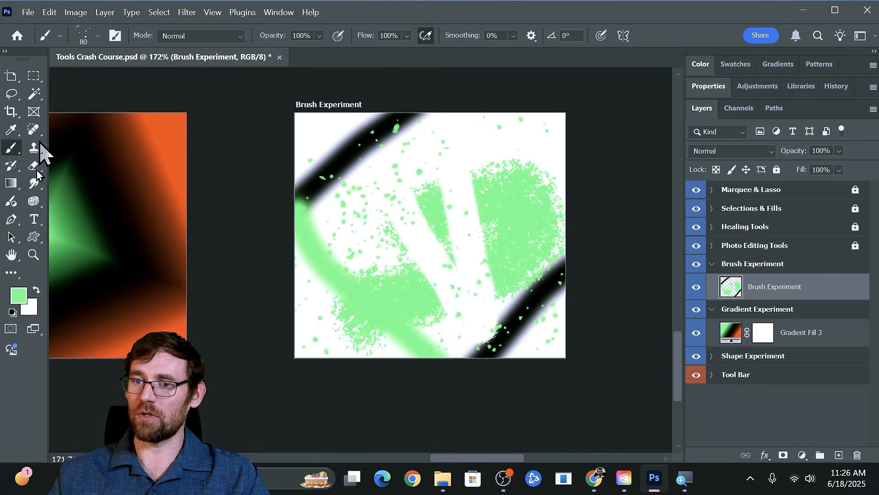
- Set the foreground colour to orange, about f49610, and scatter small orange drops across the artboard
left_click(19, 295)
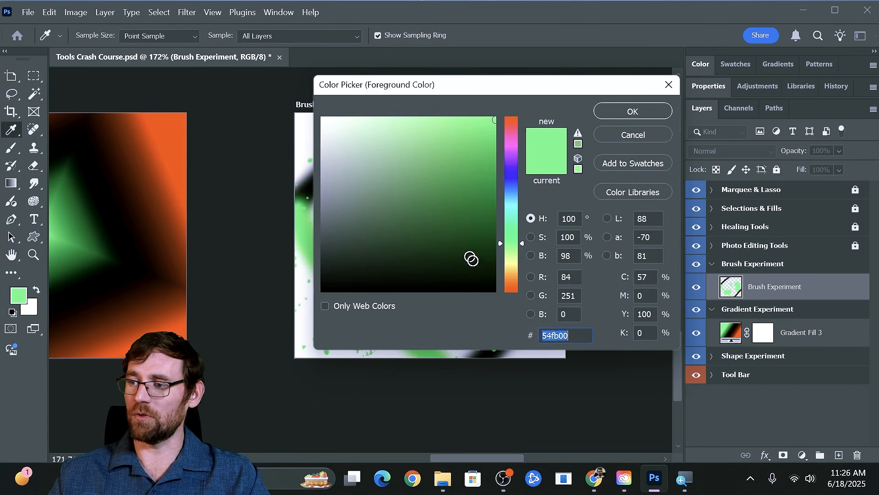
left_click(478, 265)
left_click_drag(518, 254, 514, 275)
left_click_drag(480, 129, 503, 112)
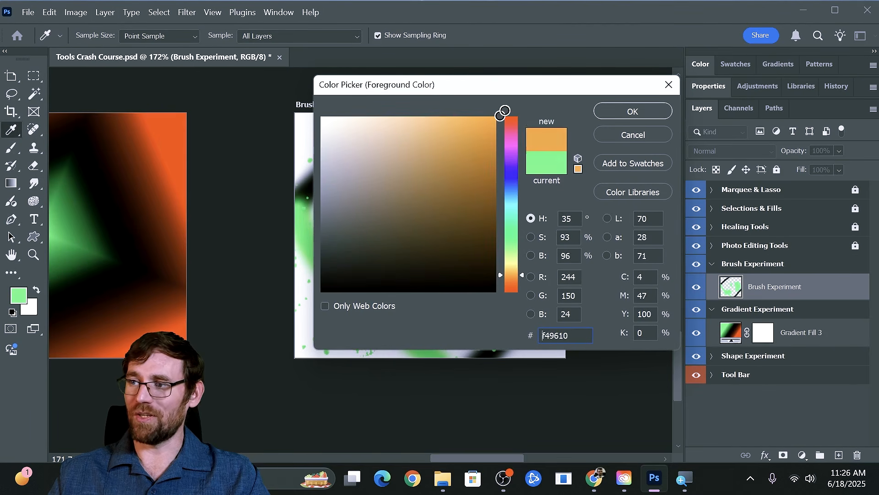
left_click(629, 112)
mouse_move(508, 211)
left_mouse_down()
mouse_move(472, 179)
mouse_move(389, 284)
mouse_move(517, 355)
left_mouse_up()
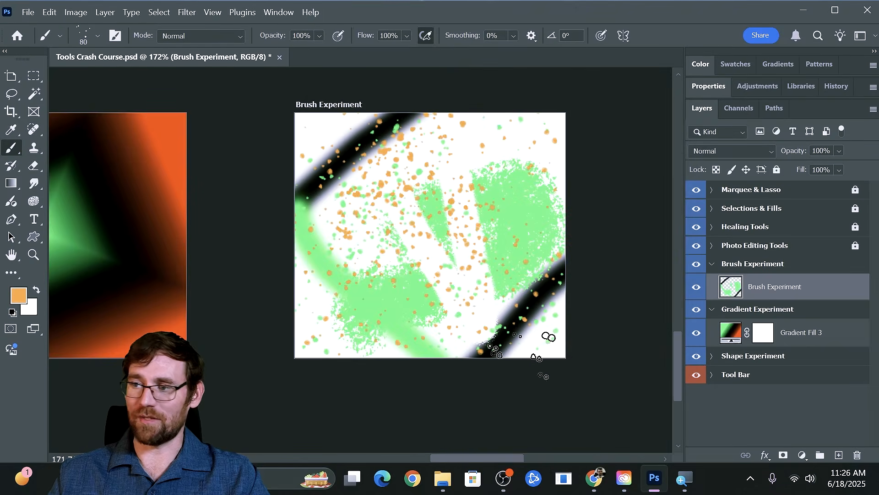
- Enlarge the spatter brush to 300 px and paint large orange splatters across the artboard
key("bracketright")
key("bracketright")
key("bracketright")
key("bracketright")
key("bracketright")
key("bracketright")
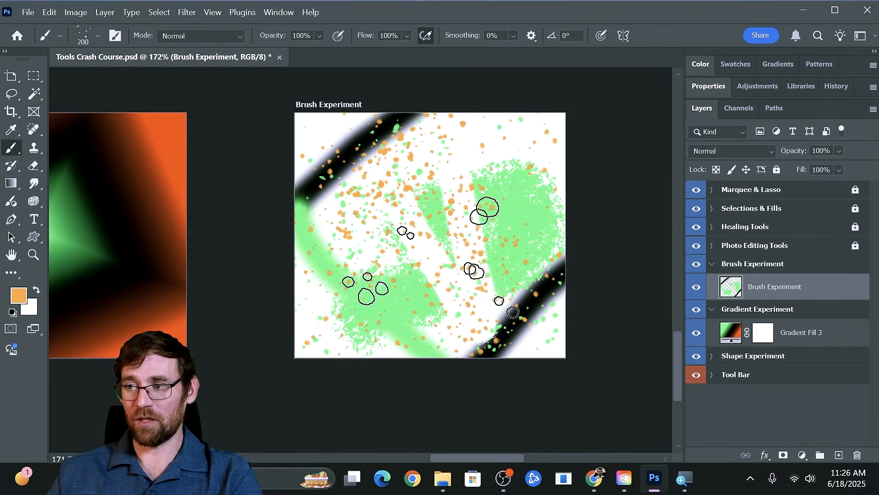
key("bracketright")
key("bracketright")
key("bracketright")
key("bracketright")
key("bracketright")
key("bracketright")
key("bracketright")
key("bracketright")
key("bracketright")
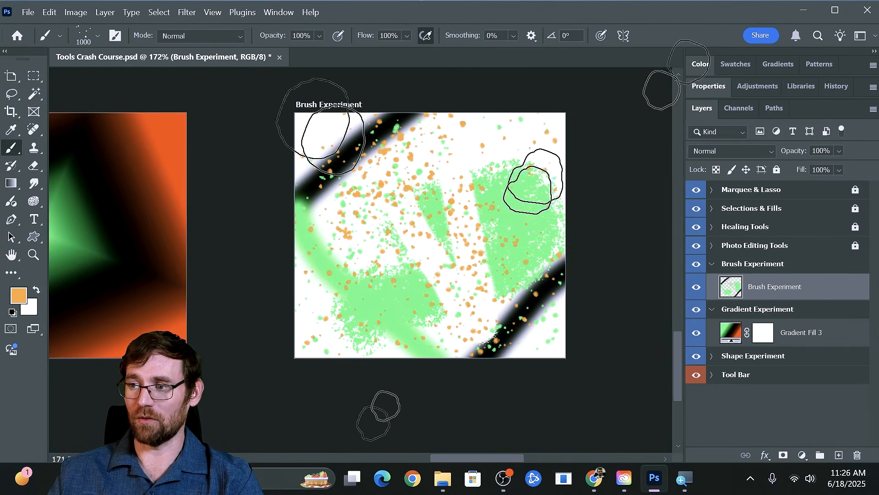
key("bracketleft")
key("bracketleft")
key("bracketleft")
key("bracketleft")
key("bracketleft")
key("bracketleft")
key("bracketleft")
mouse_move(348, 247)
left_mouse_down()
mouse_move(314, 237)
mouse_move(481, 221)
mouse_move(364, 158)
mouse_move(367, 316)
left_mouse_up()
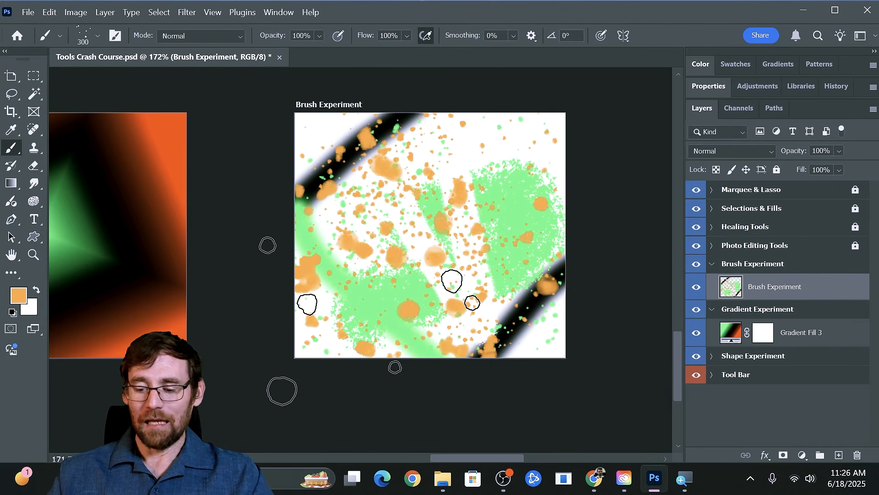
key("alt+0")
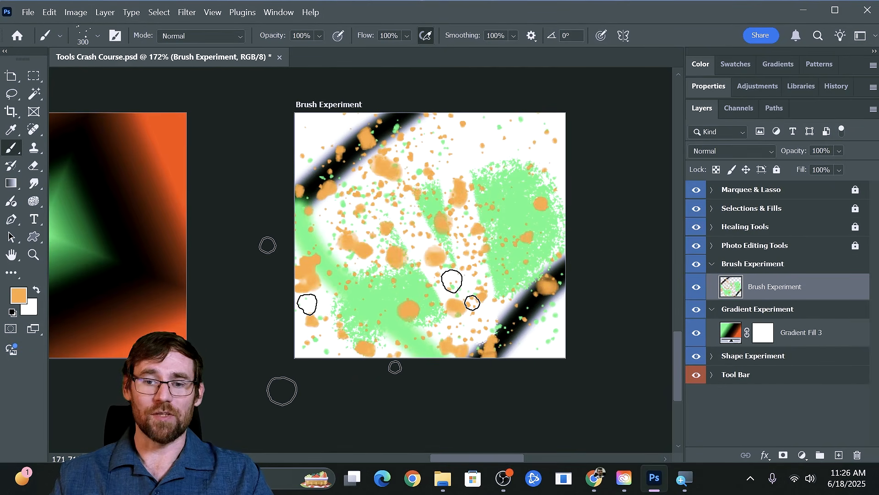
- Hide the Tools toolbar and show it again
key("ctrl+0")
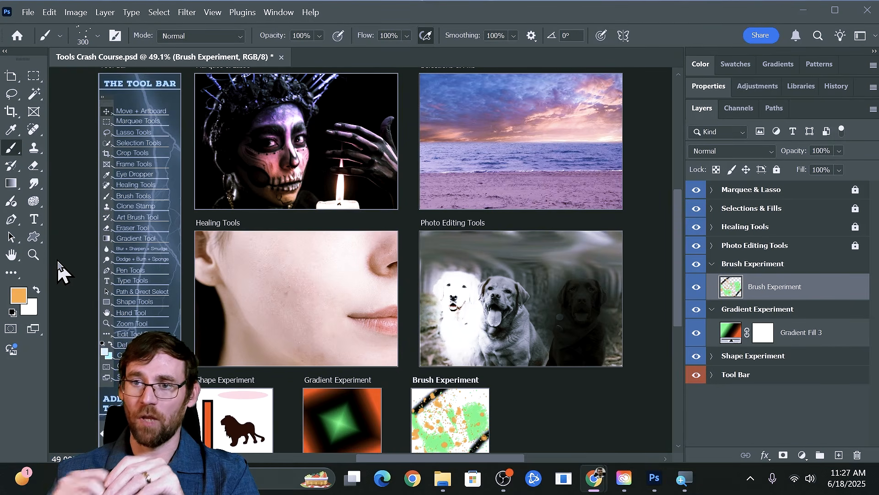
left_click(287, 12)
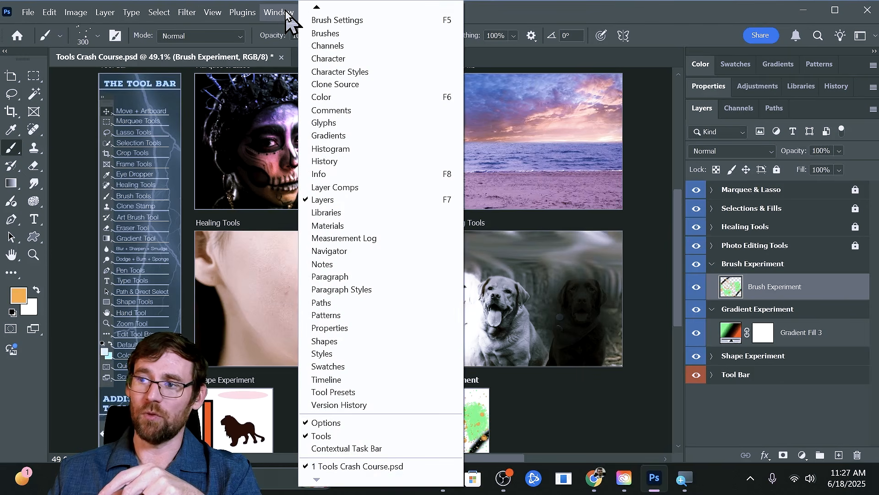
left_click(339, 437)
left_click(275, 17)
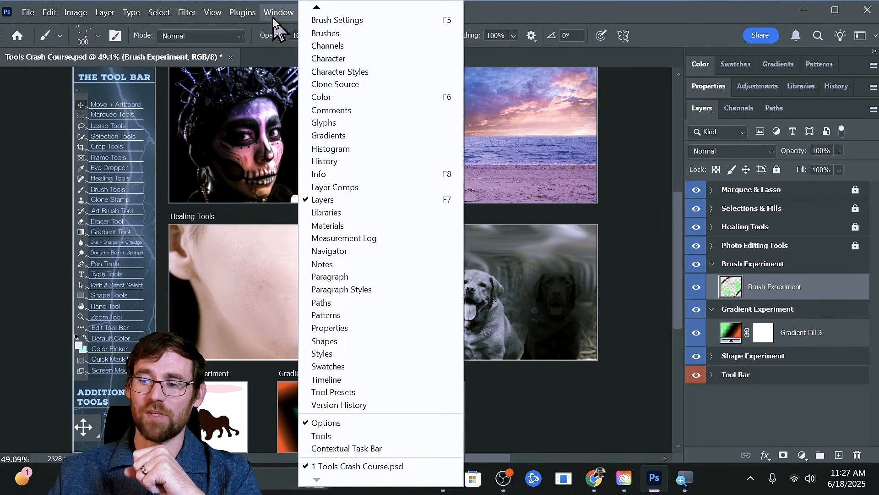
left_click(326, 435)
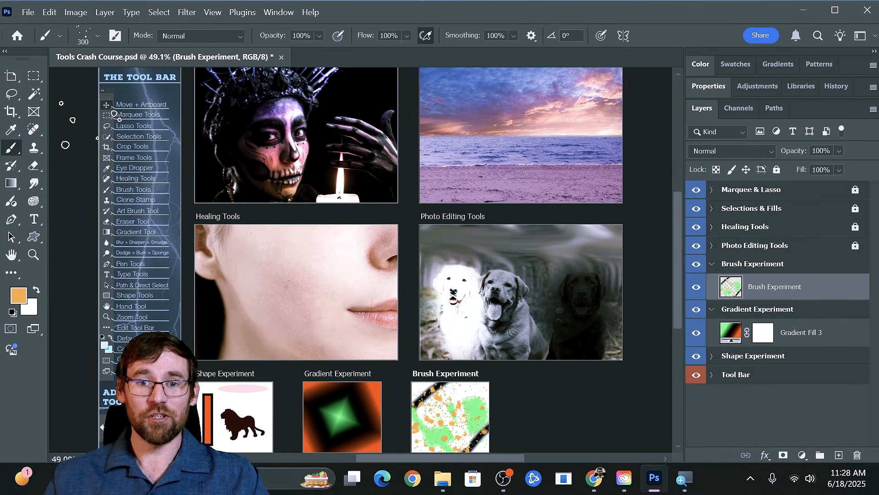